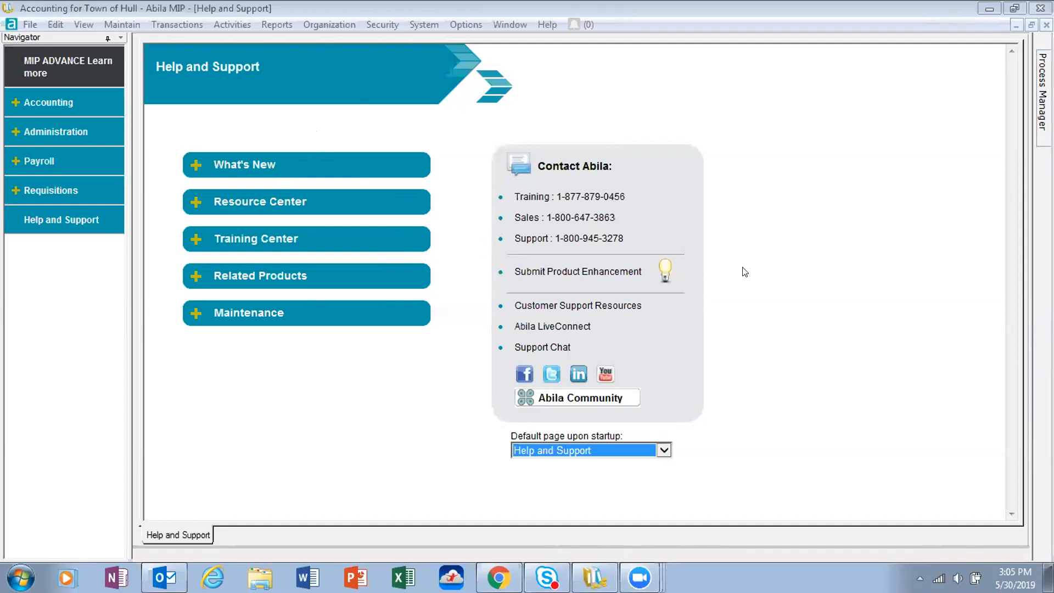
Open the saved KD1 report under Statement of Revenues and Expenditures and display it on screen
left_click(85, 229)
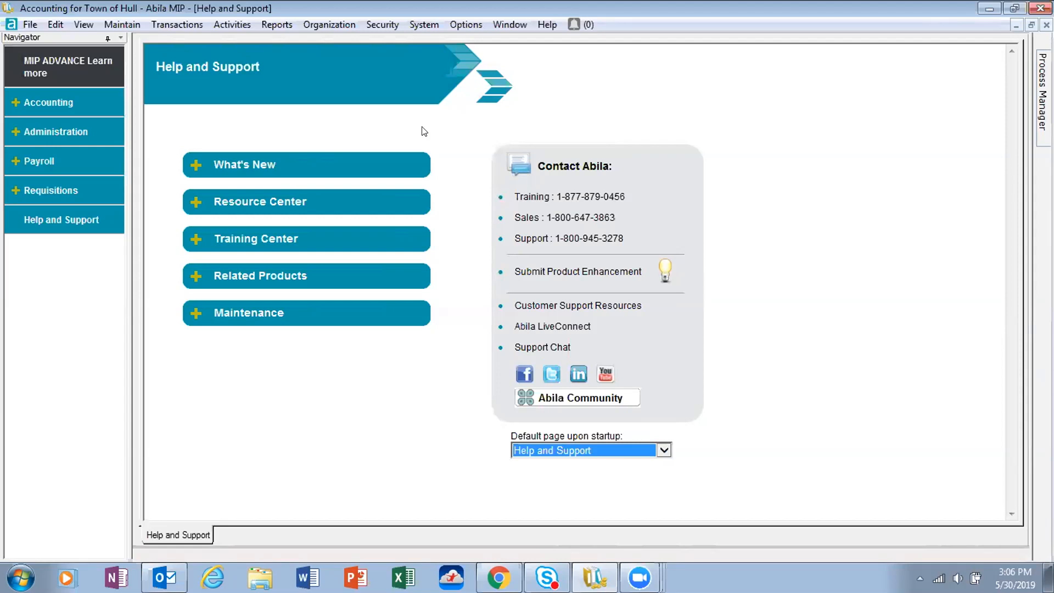
left_click(275, 26)
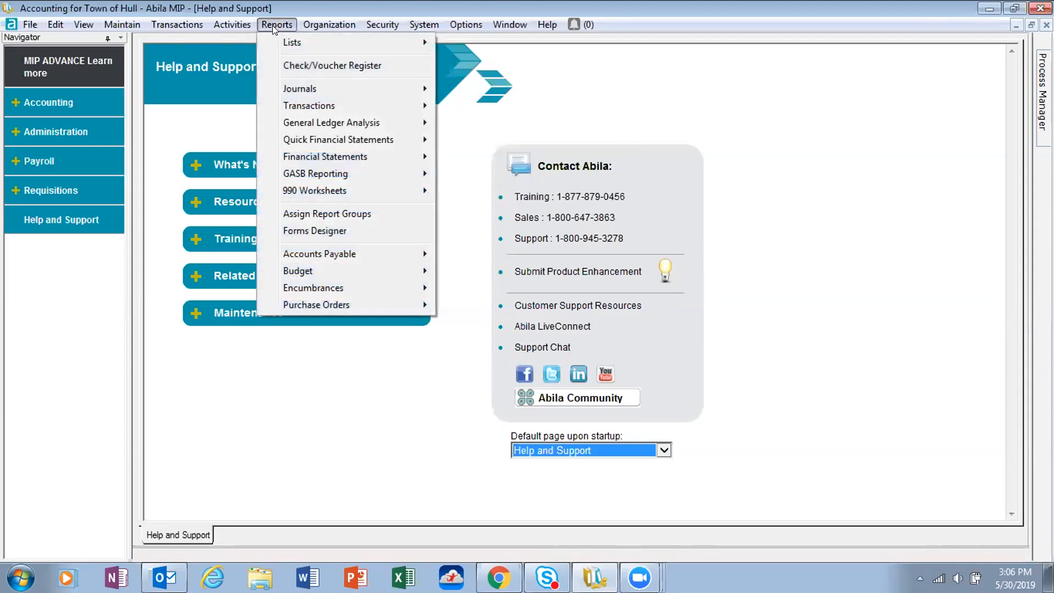
mouse_move(323, 158)
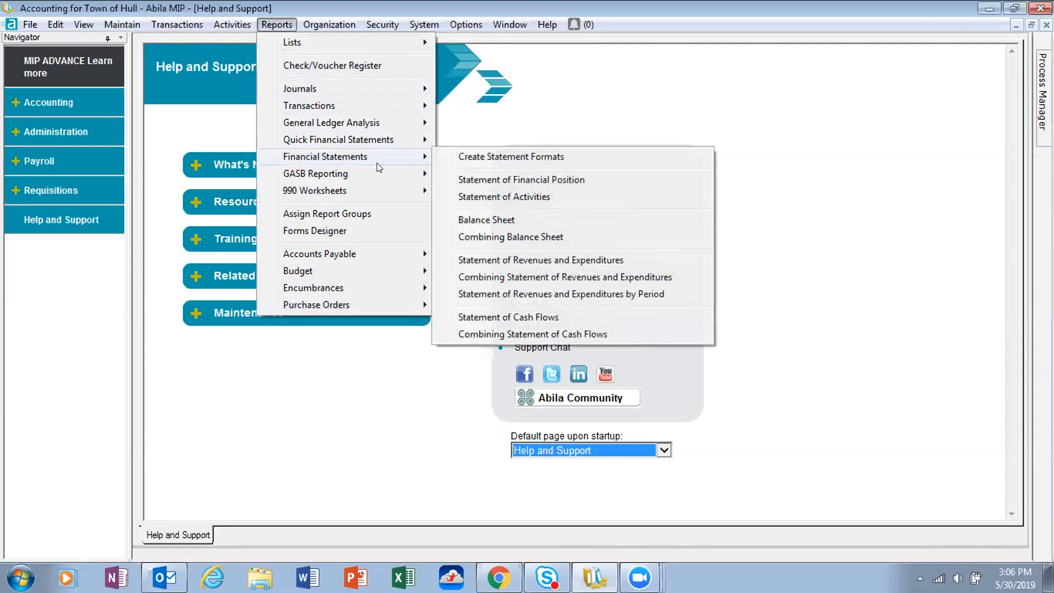
left_click(562, 263)
left_click(470, 124)
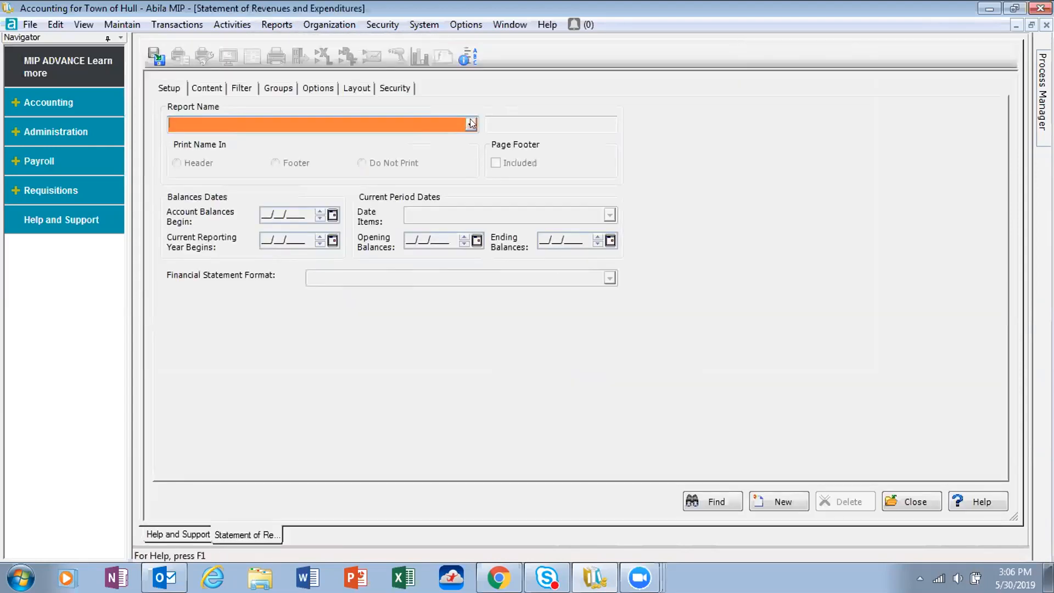
left_click(220, 227)
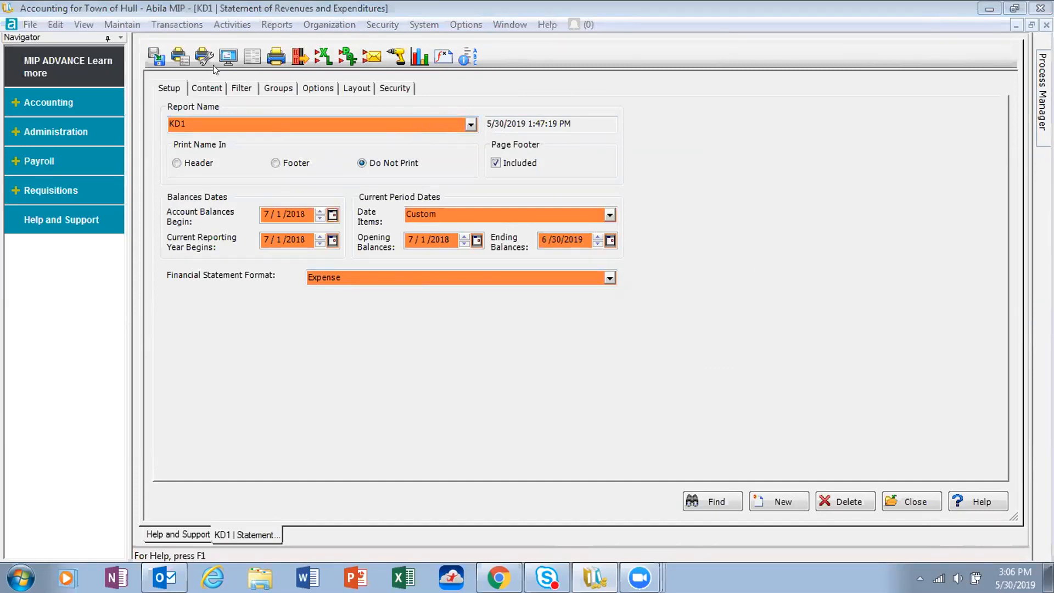
left_click(227, 56)
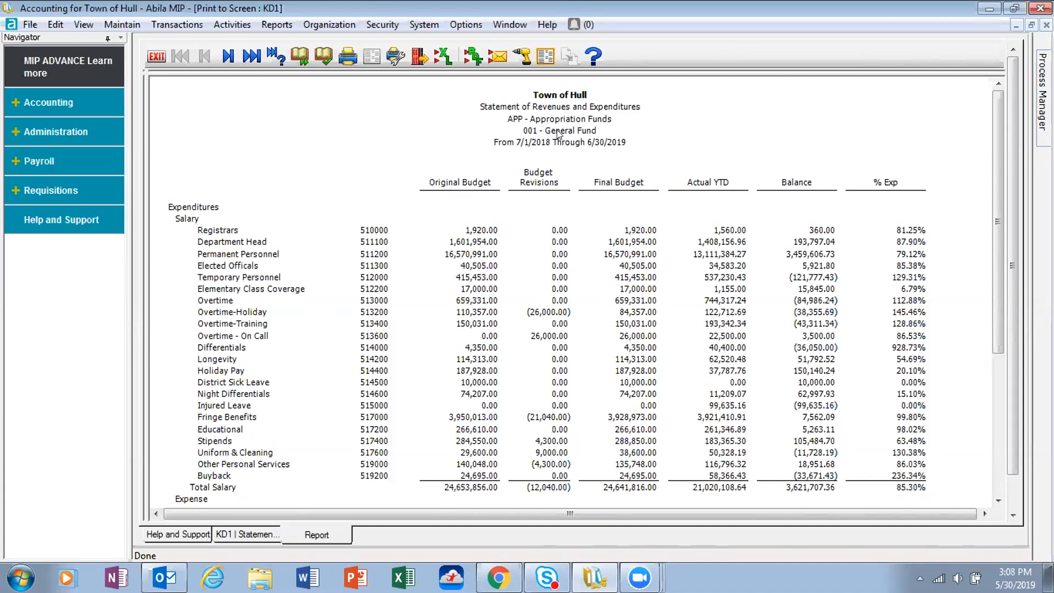
Page through the KD1 report from the General Fund to 201 - BOA Fee Account, return to its first page and exit the preview
left_click(226, 57)
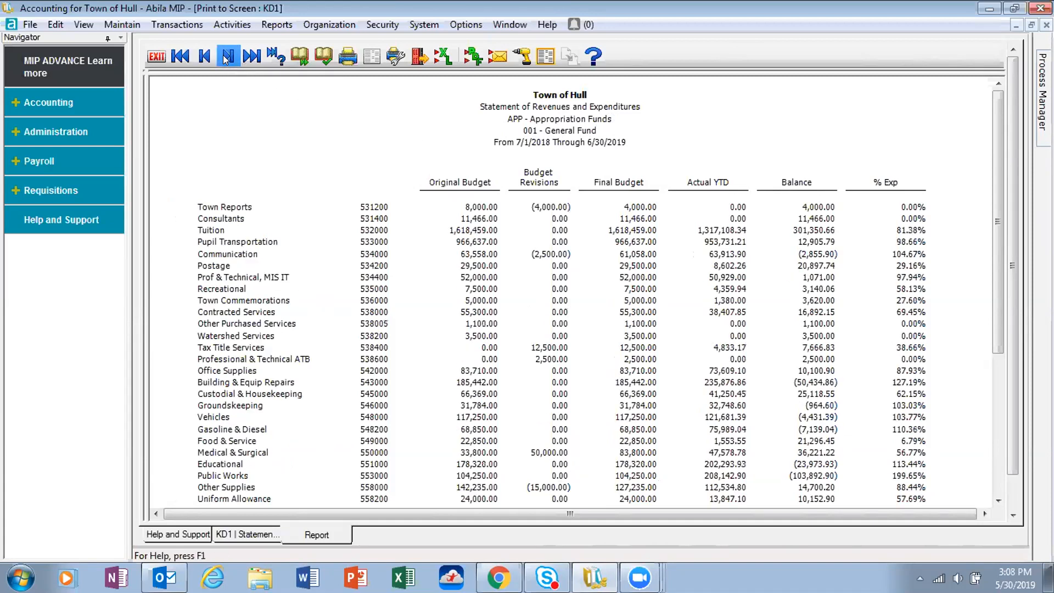
left_click(226, 57)
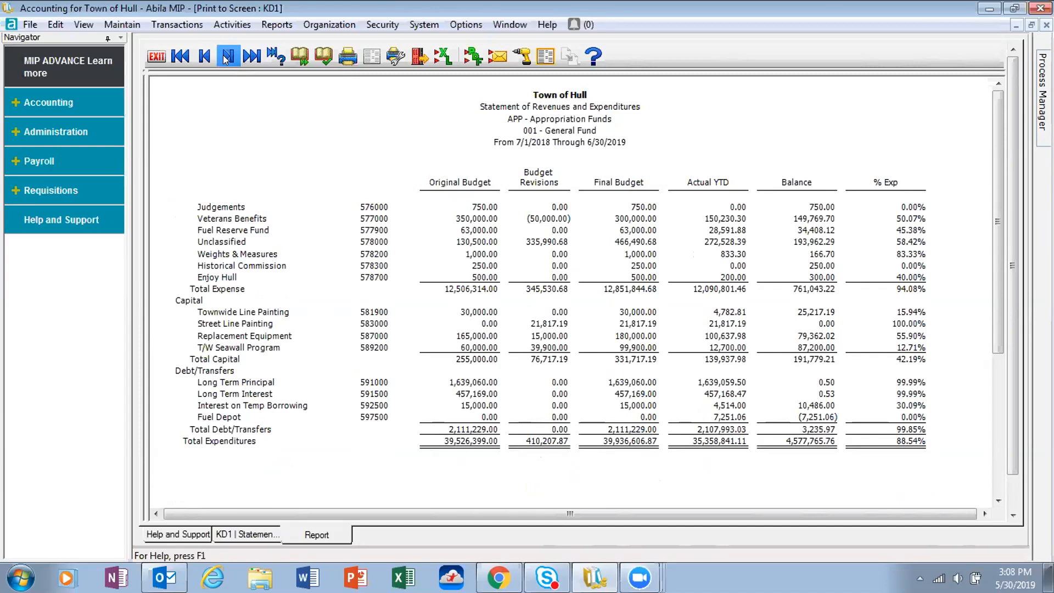
left_click(226, 56)
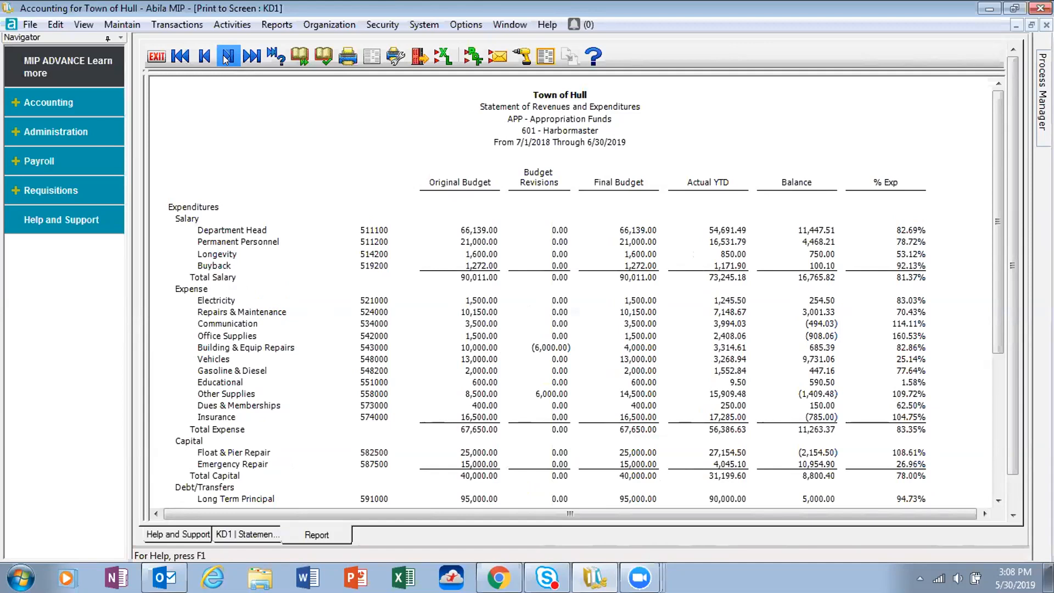
left_click(225, 58)
left_click(226, 58)
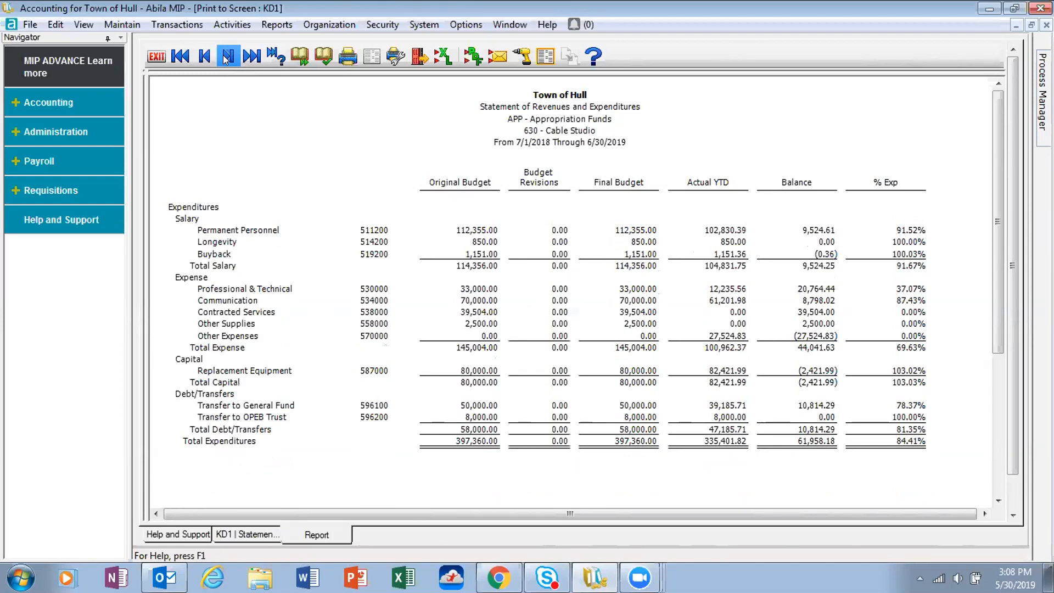
left_click(227, 56)
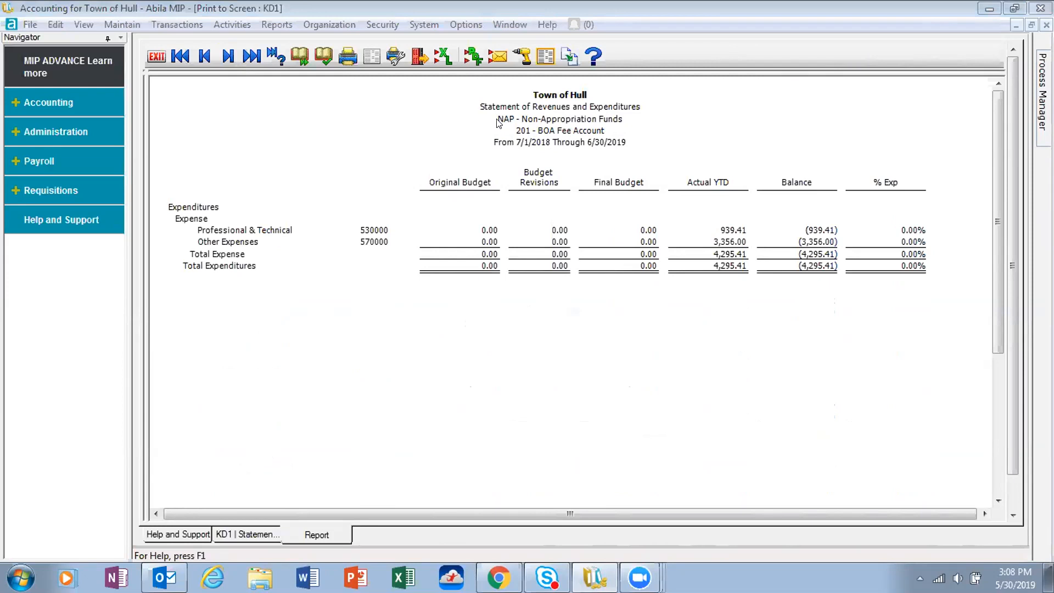
left_click(186, 62)
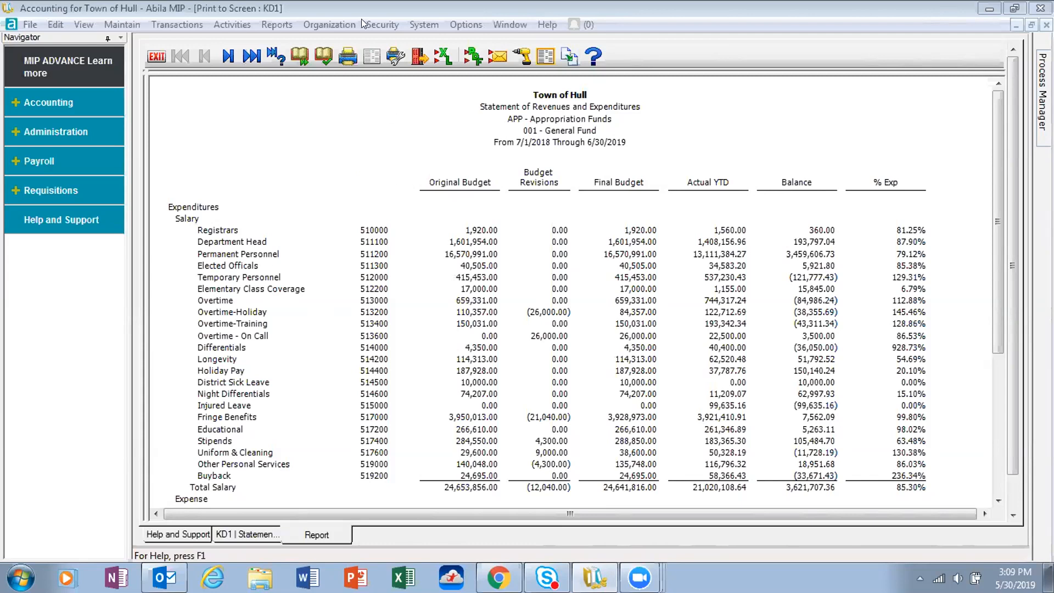
left_click(162, 60)
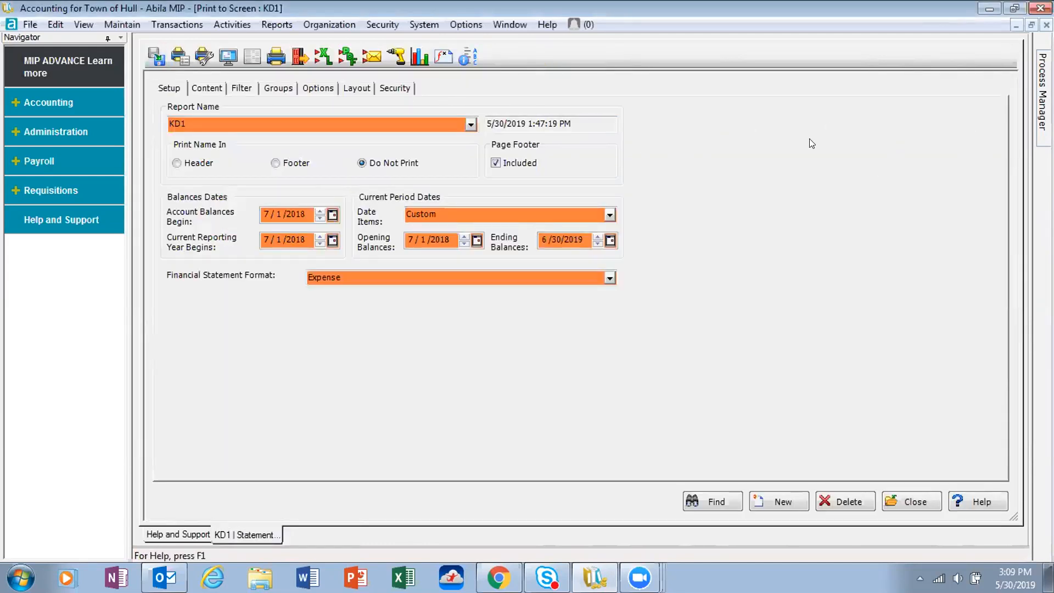
Open Assign Report Groups for the Fund segment with the Fund Classification group set
left_click(272, 25)
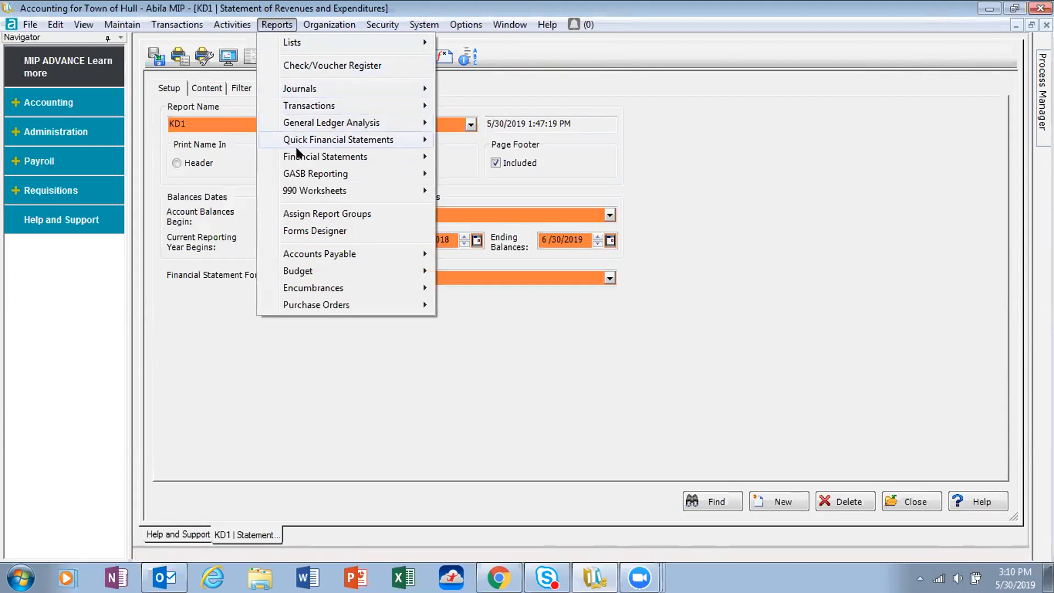
left_click(310, 214)
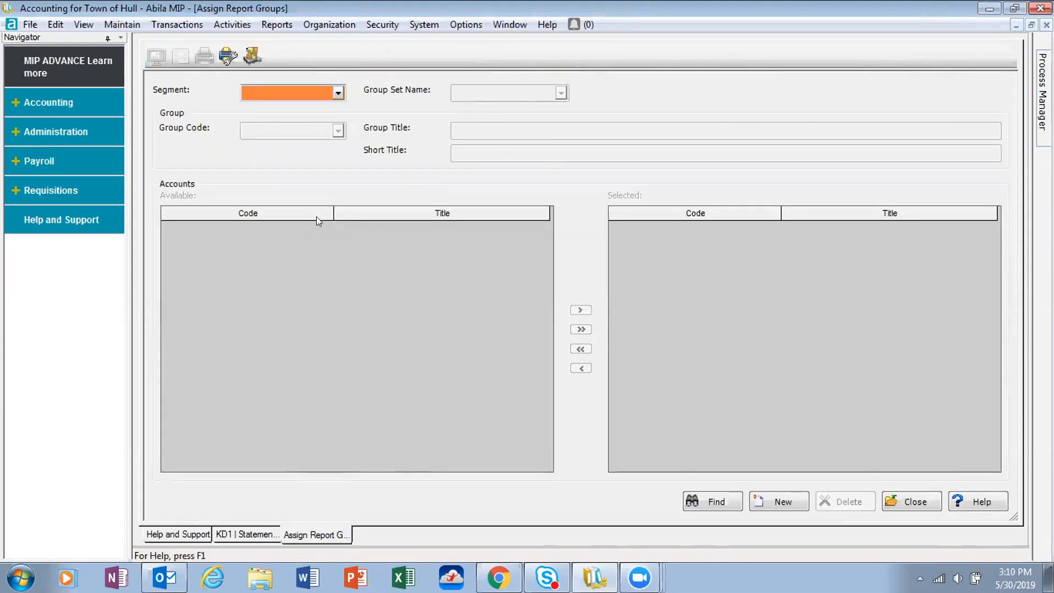
left_click(338, 93)
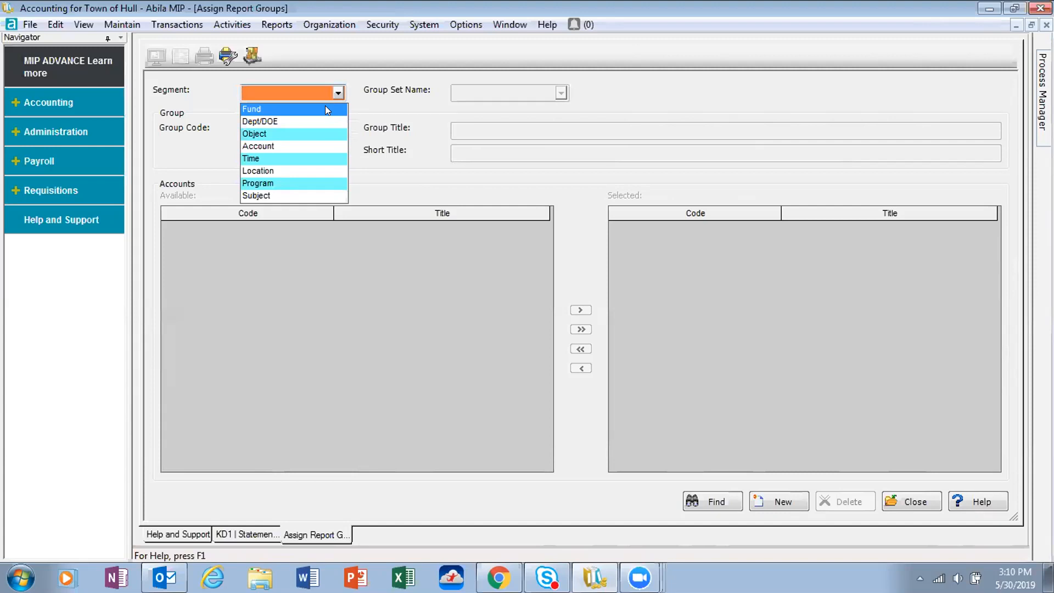
left_click(325, 109)
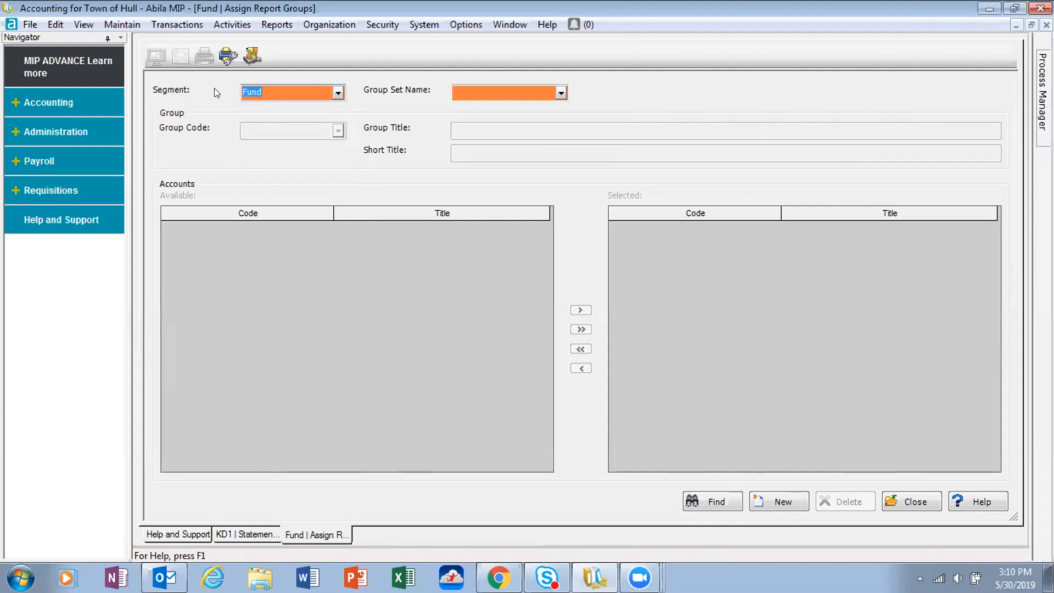
left_click(560, 94)
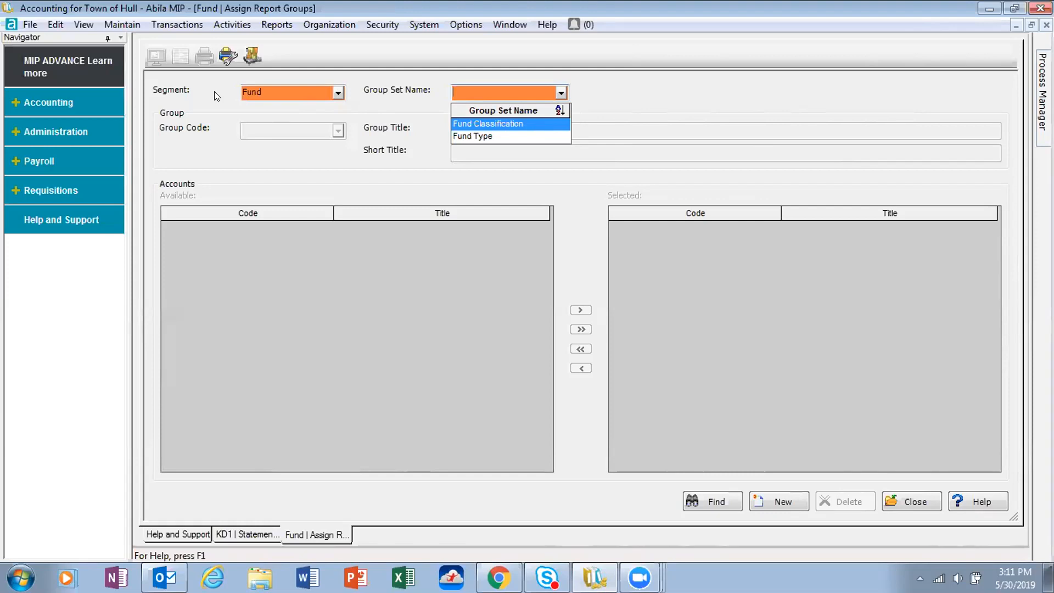
left_click(509, 125)
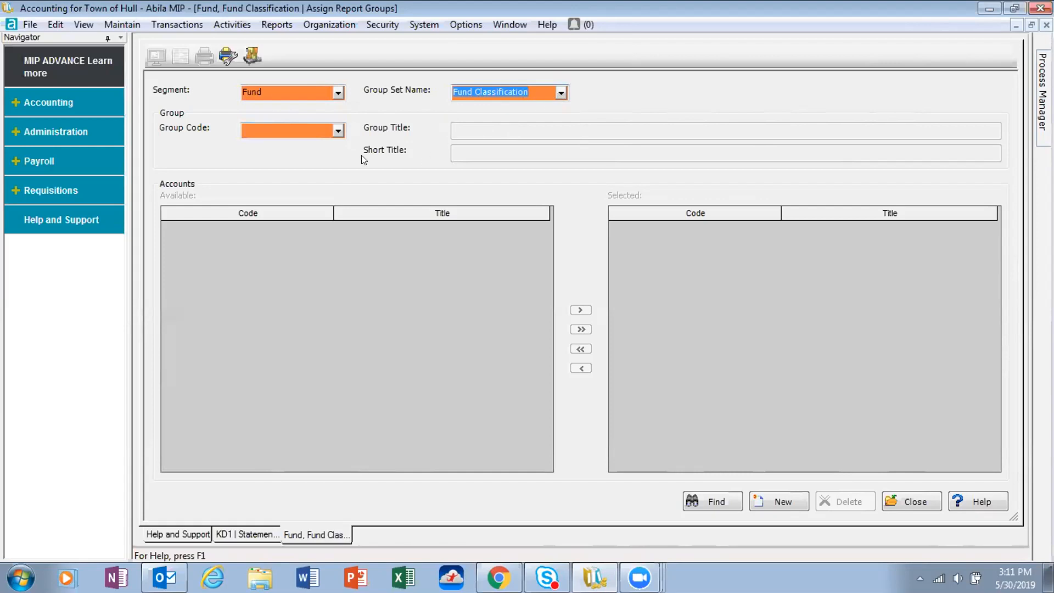
Examine the funds assigned to the APP and NAP group codes of Fund Classification
left_click(339, 132)
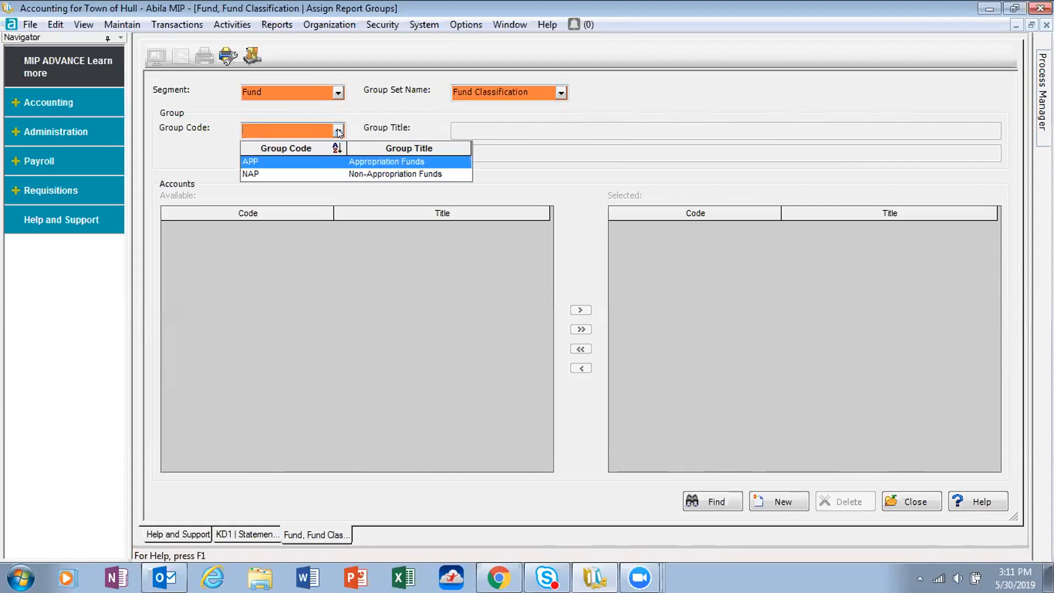
left_click(284, 162)
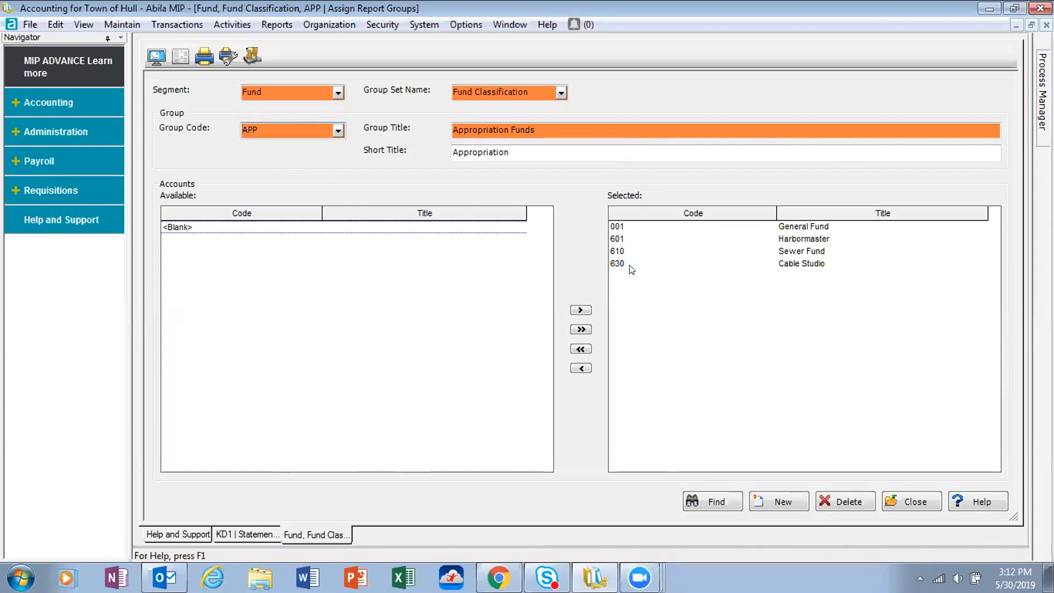
left_click(337, 130)
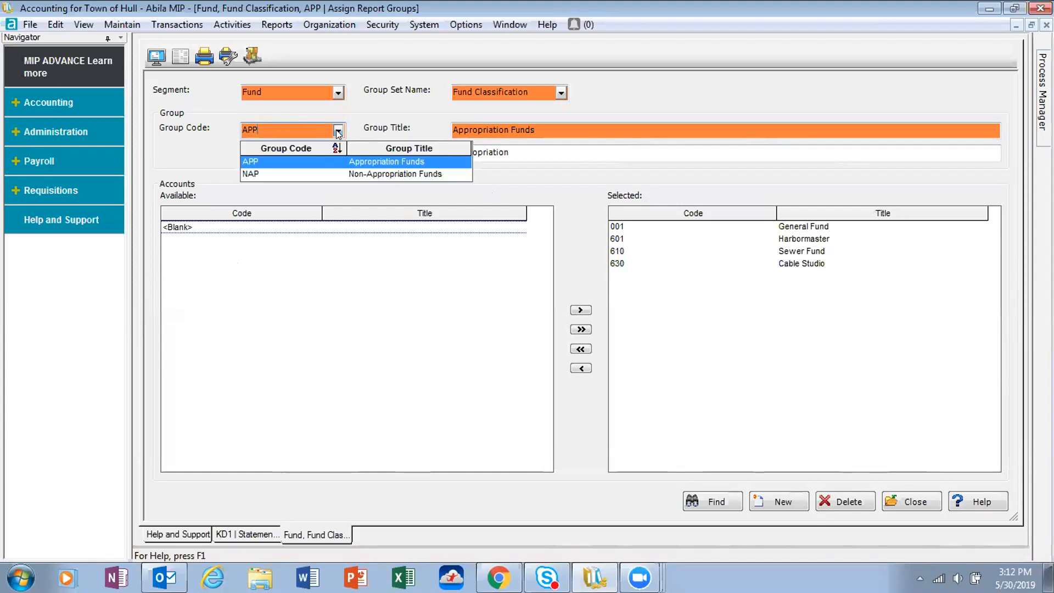
left_click(266, 173)
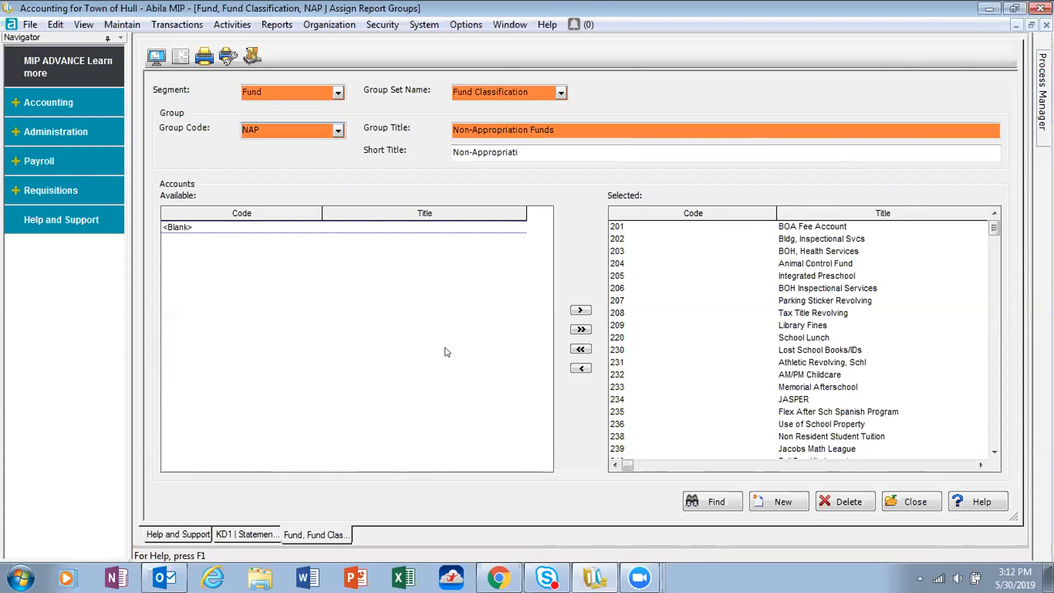
Examine the funds assigned to the 4SCREV and 83AGE groups of the Fund Type group set, and close the group assignments
left_click(561, 94)
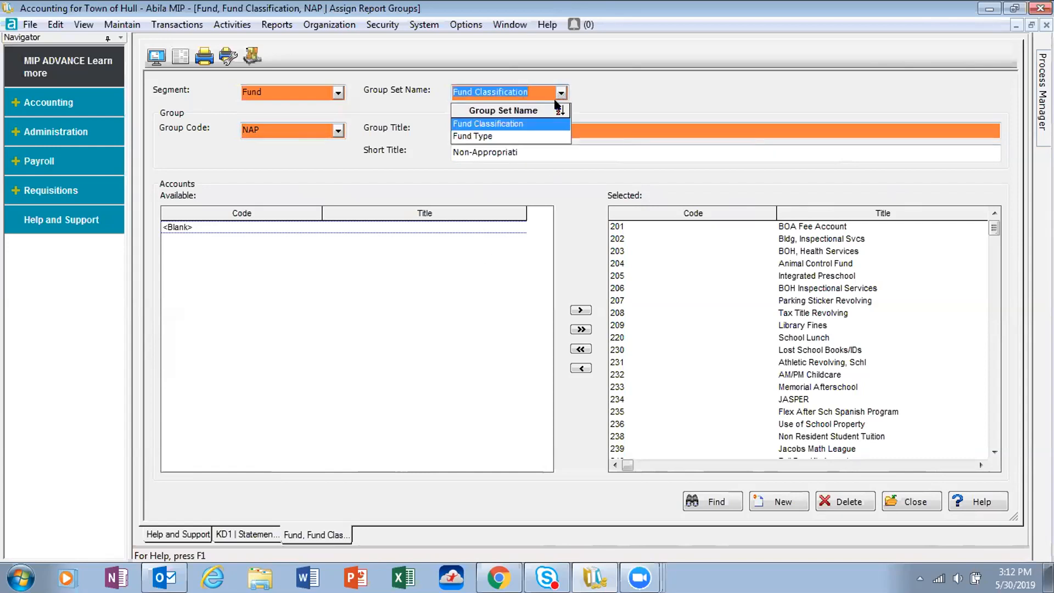
left_click(538, 140)
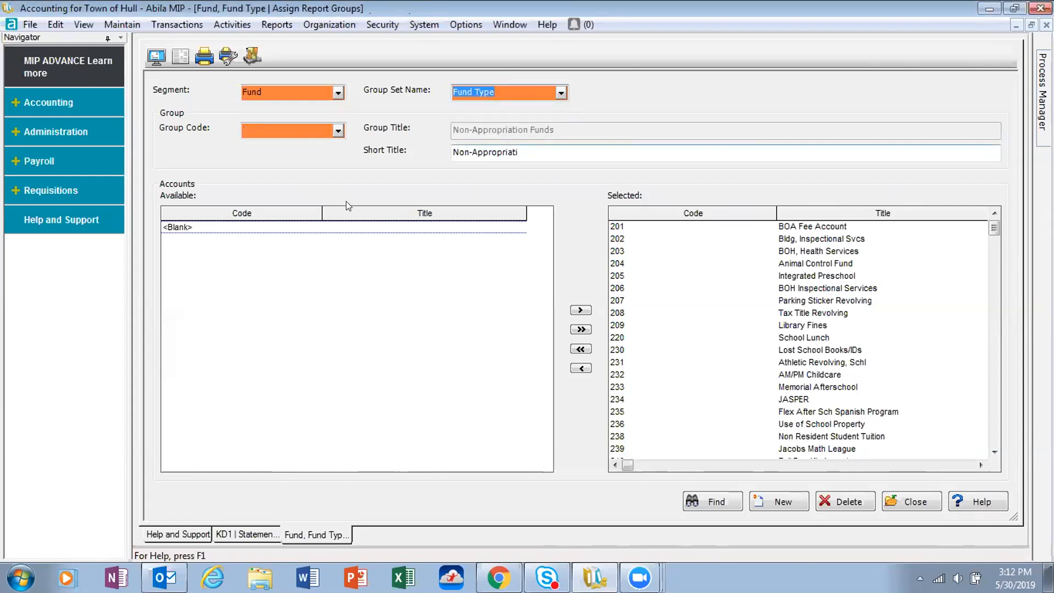
left_click(337, 131)
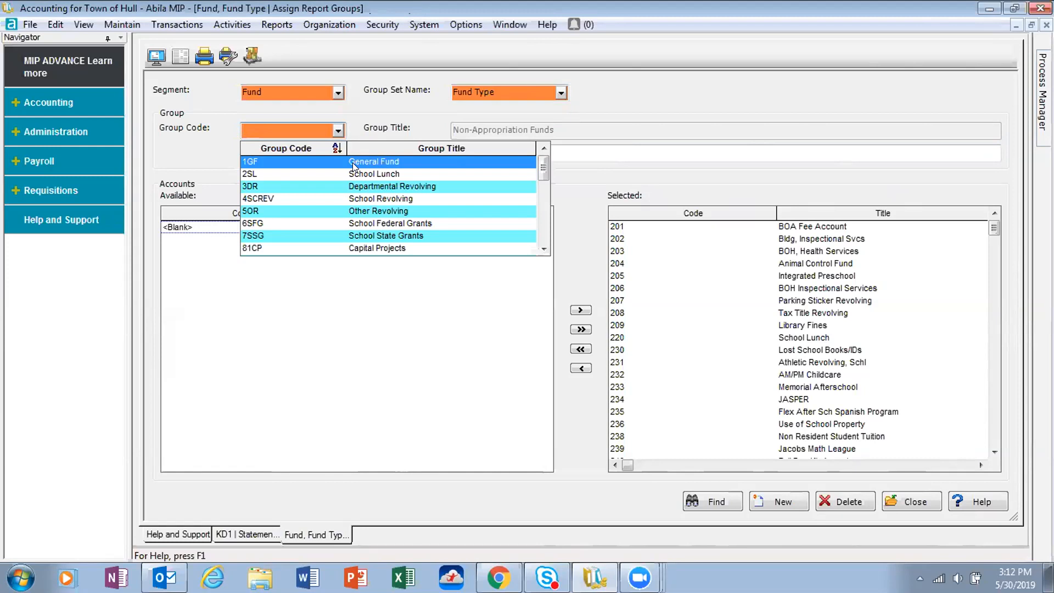
left_click(374, 200)
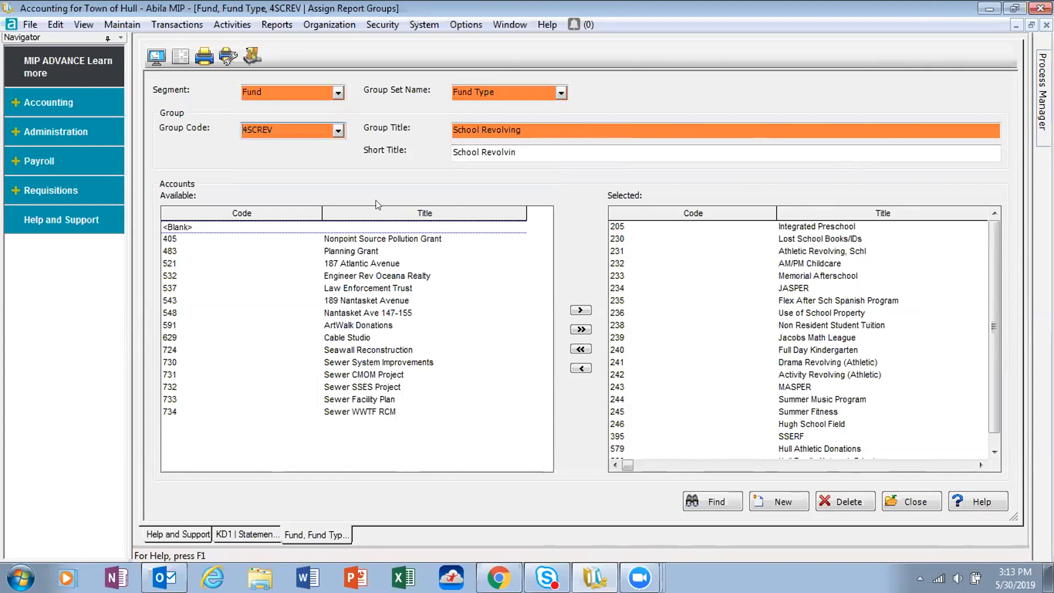
left_click(338, 131)
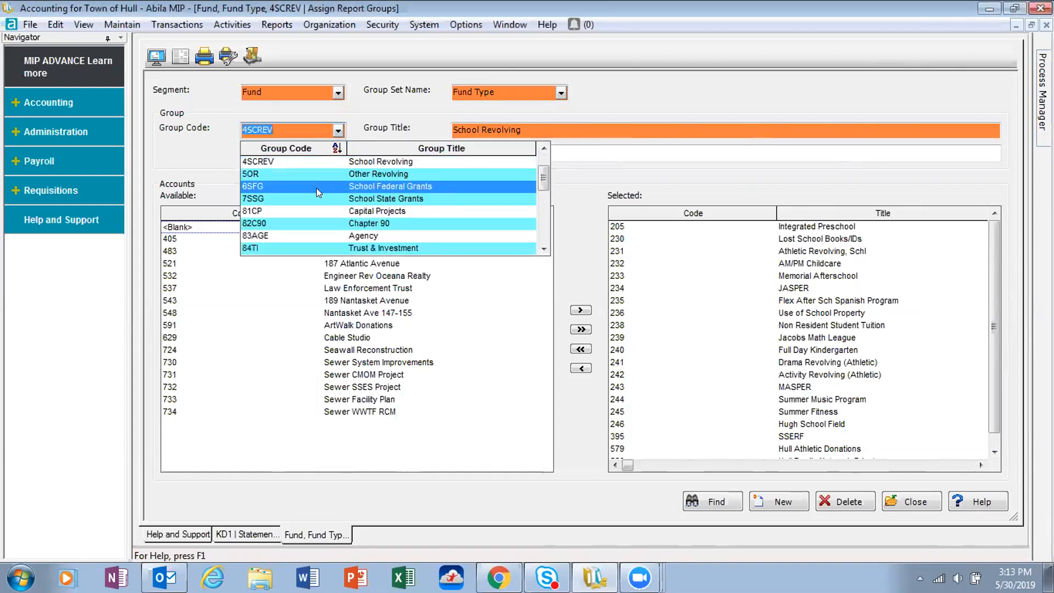
left_click(326, 235)
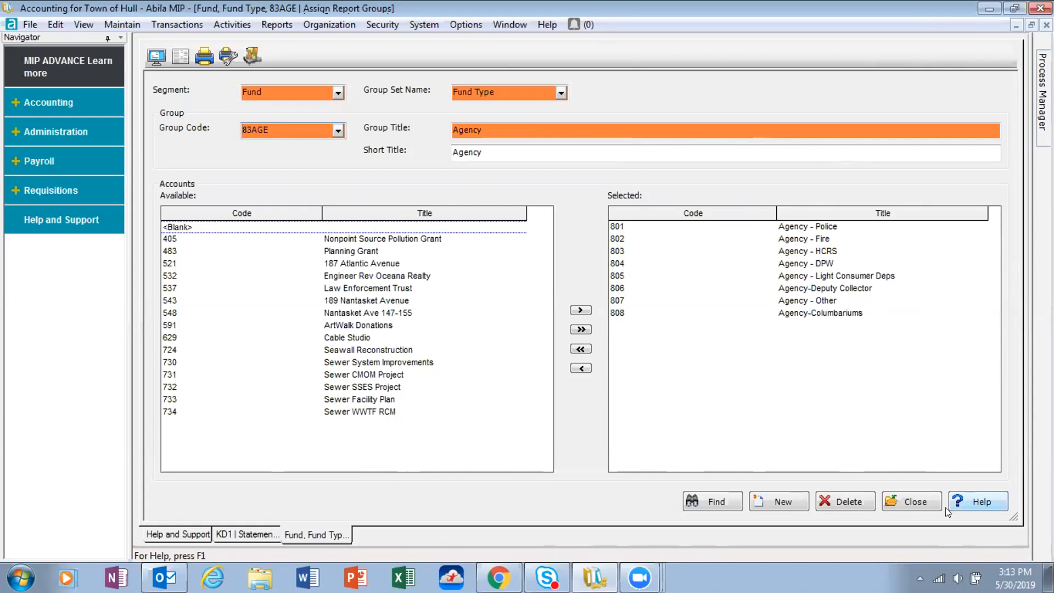
left_click(896, 498)
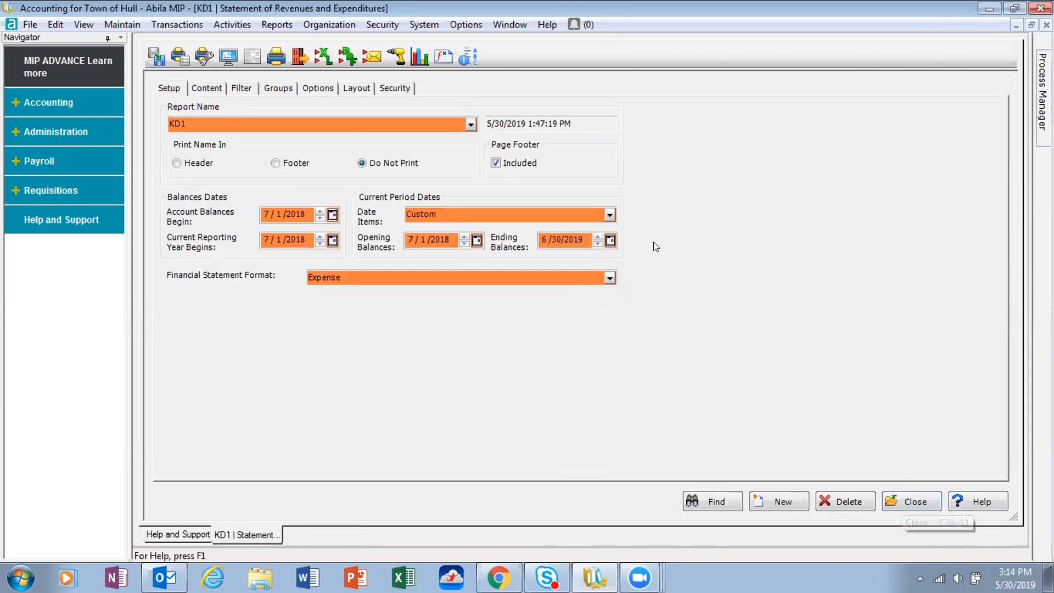
Display the KD1 report on screen again and page through the Appropriation Funds to the first Non-Appropriation Funds page
left_click(228, 57)
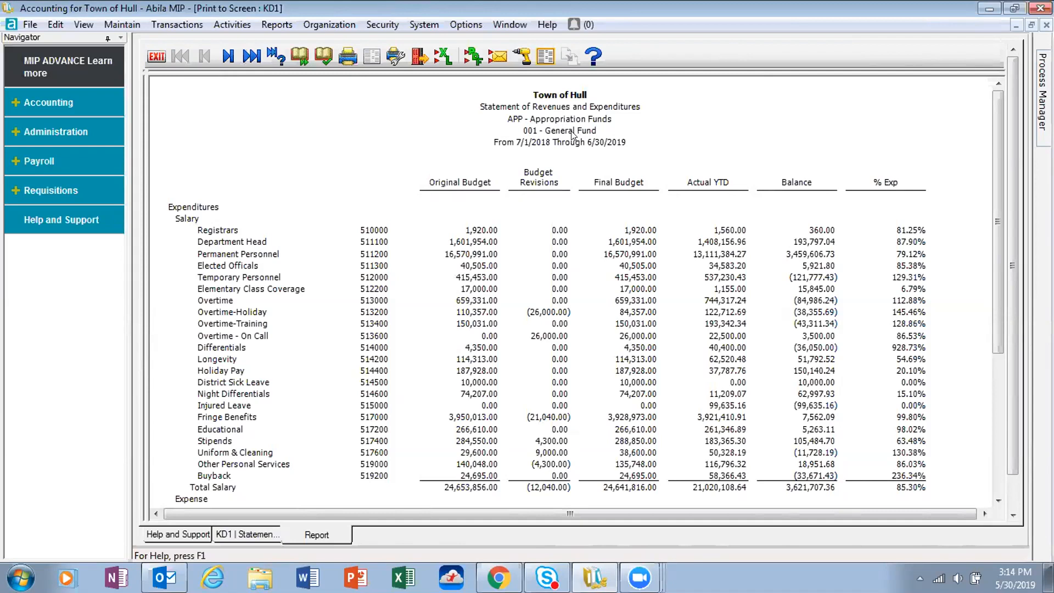
left_click(228, 56)
left_click(228, 56)
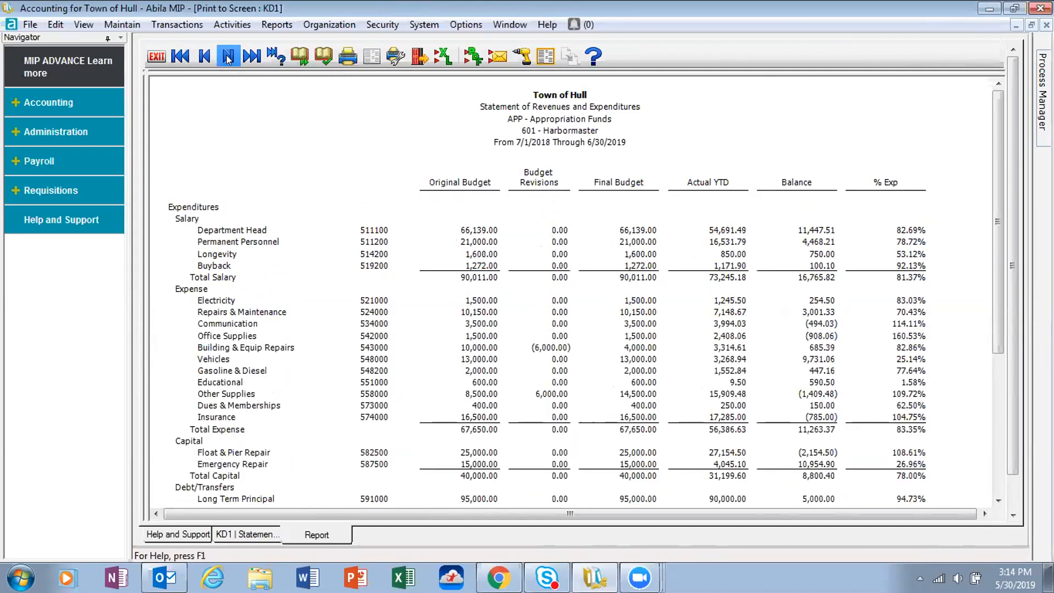
left_click(228, 56)
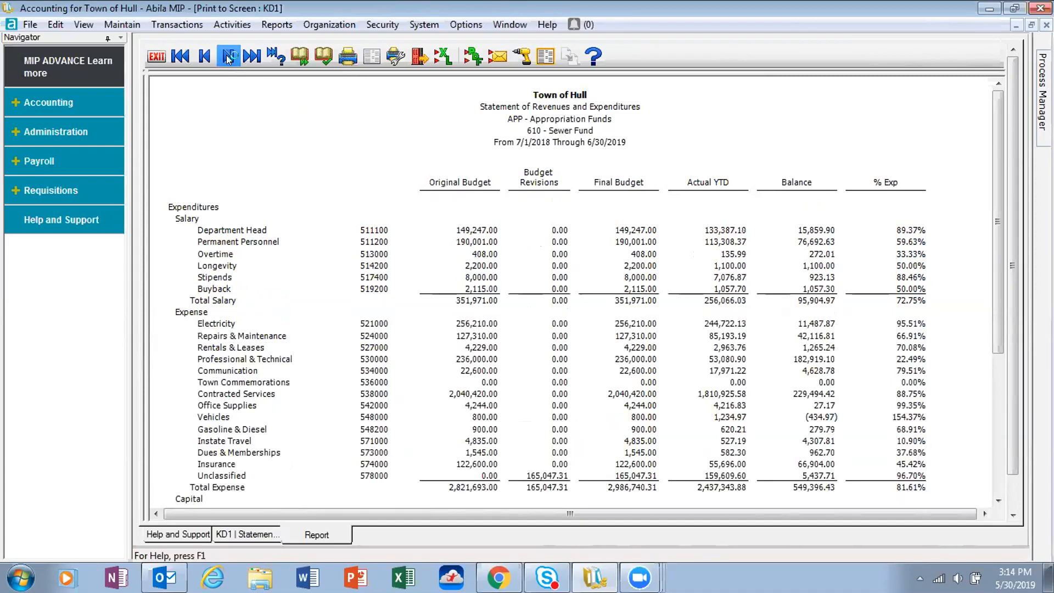
left_click(229, 56)
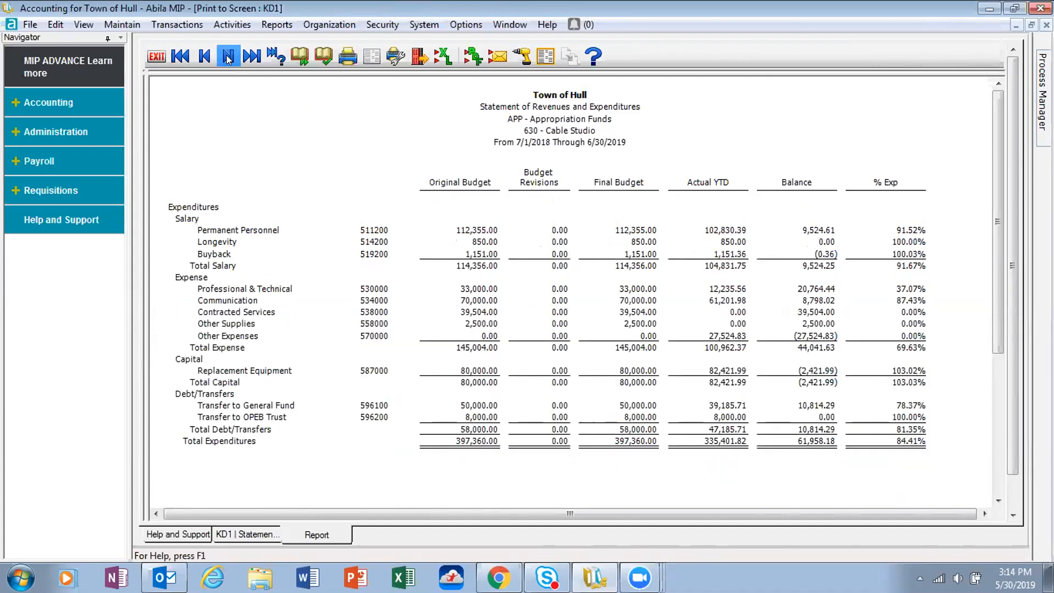
left_click(228, 56)
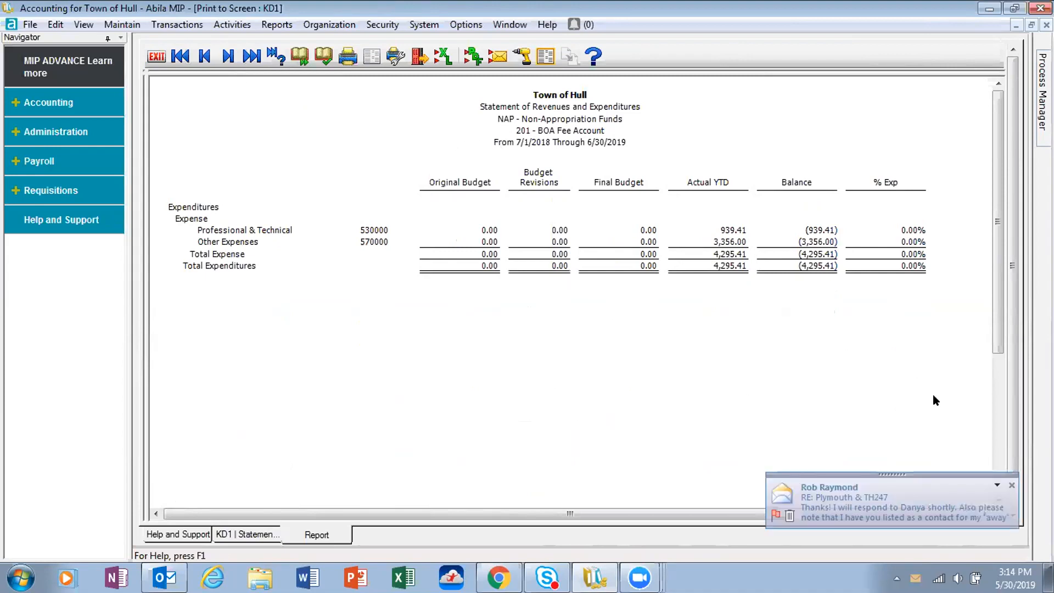
Page through the Non-Appropriation Funds pages of the KD1 report up to fund 207 Parking Sticker Revolving, and close the report preview
left_click(1012, 486)
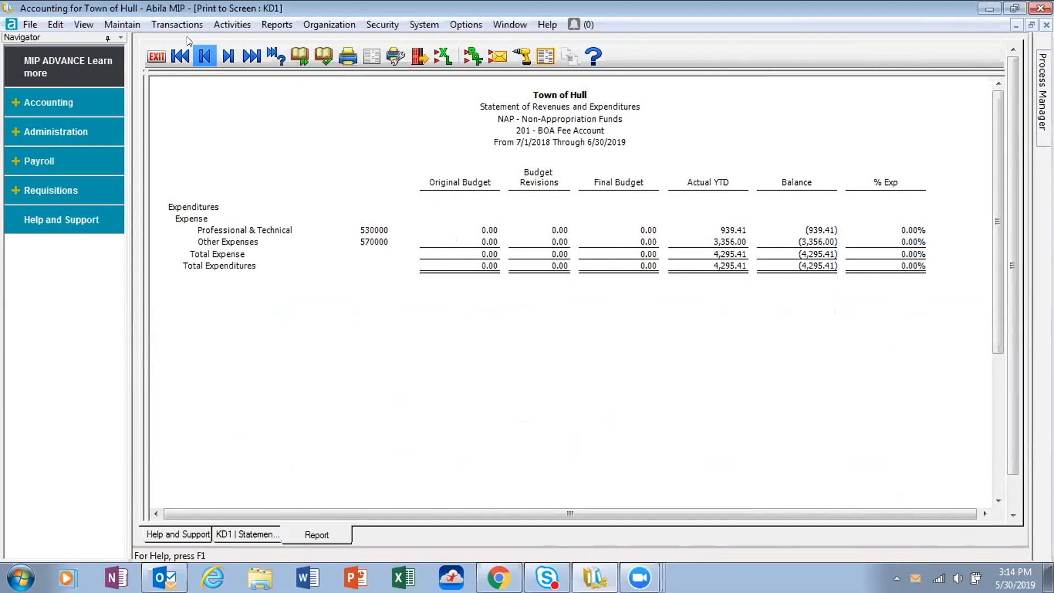
left_click(227, 56)
left_click(226, 56)
left_click(227, 56)
left_click(227, 56)
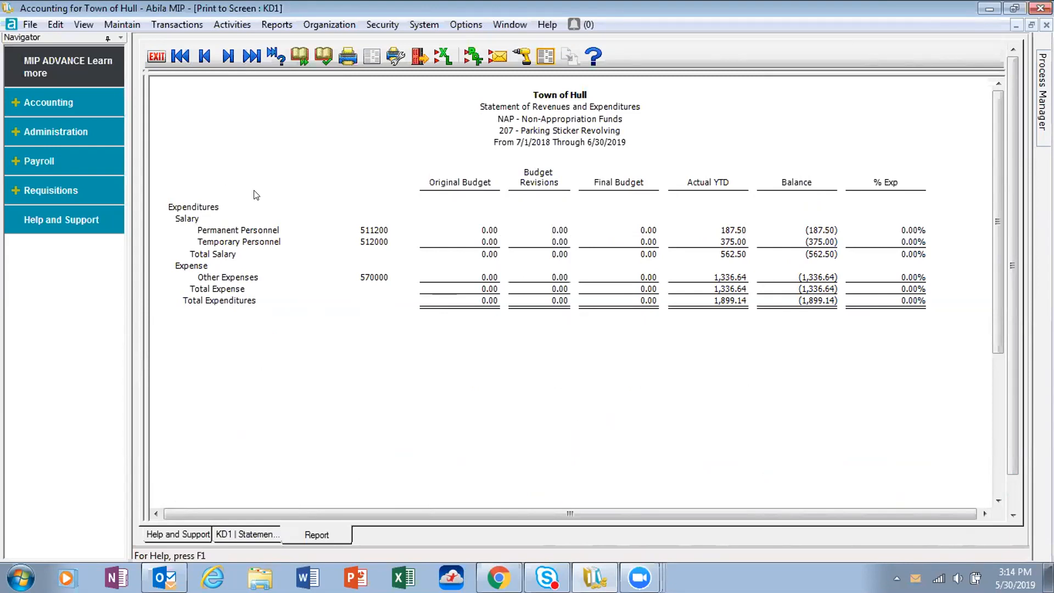
left_click(156, 58)
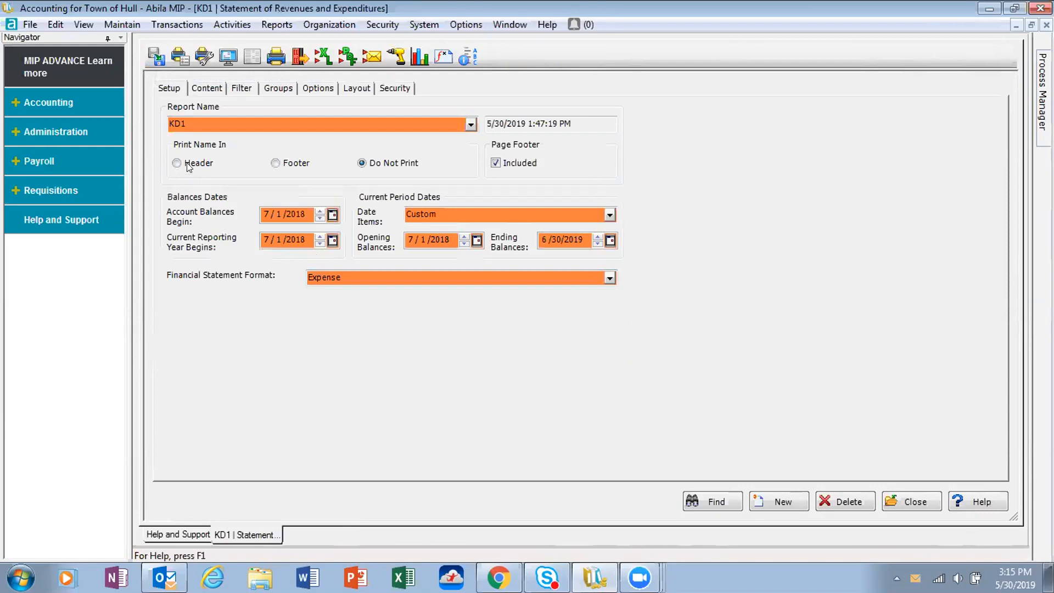
Review the KD1 report's page items and select Fund Classification as the group set for the Fund Group segment
left_click(212, 89)
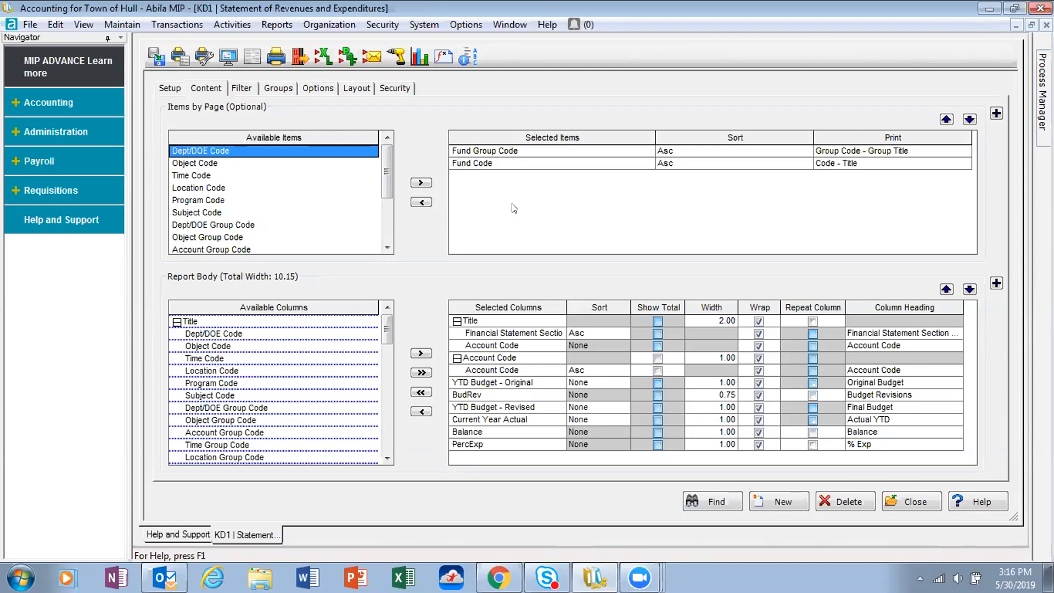
left_click(278, 88)
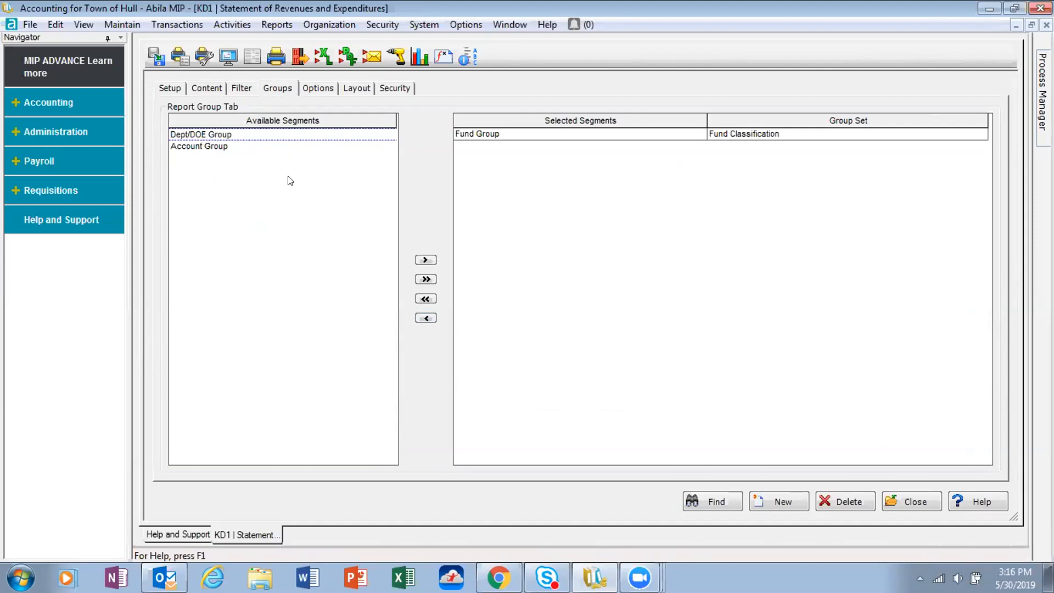
left_click(981, 134)
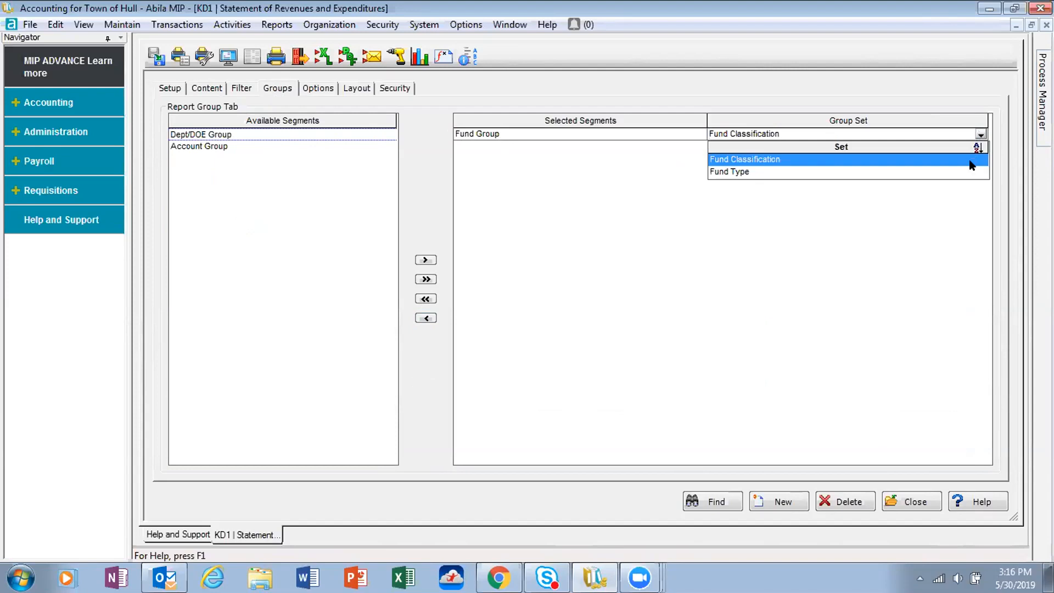
left_click(769, 161)
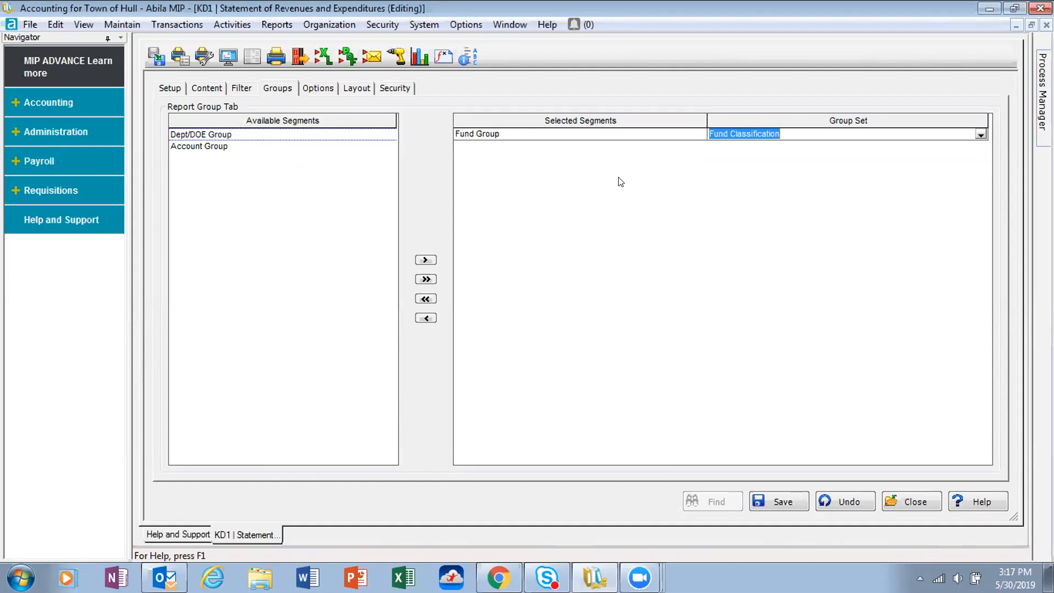
Limit the Fund Group Code filter to APP and display the KD1 report on screen
left_click(239, 89)
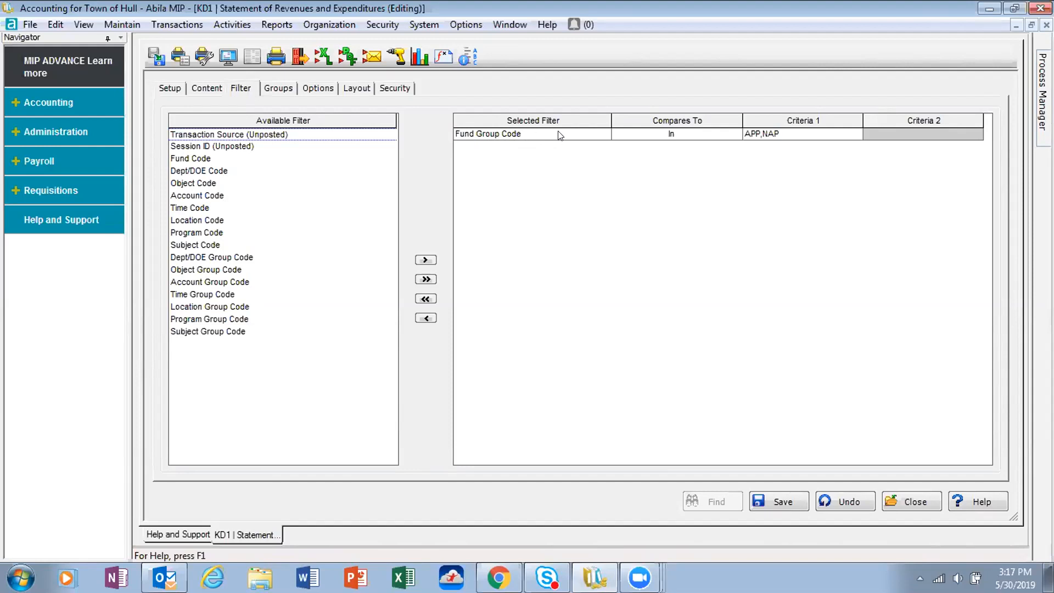
left_click(787, 134)
left_click(786, 133)
key("BackSpace")
key("BackSpace")
key("BackSpace")
key("BackSpace")
left_click(229, 57)
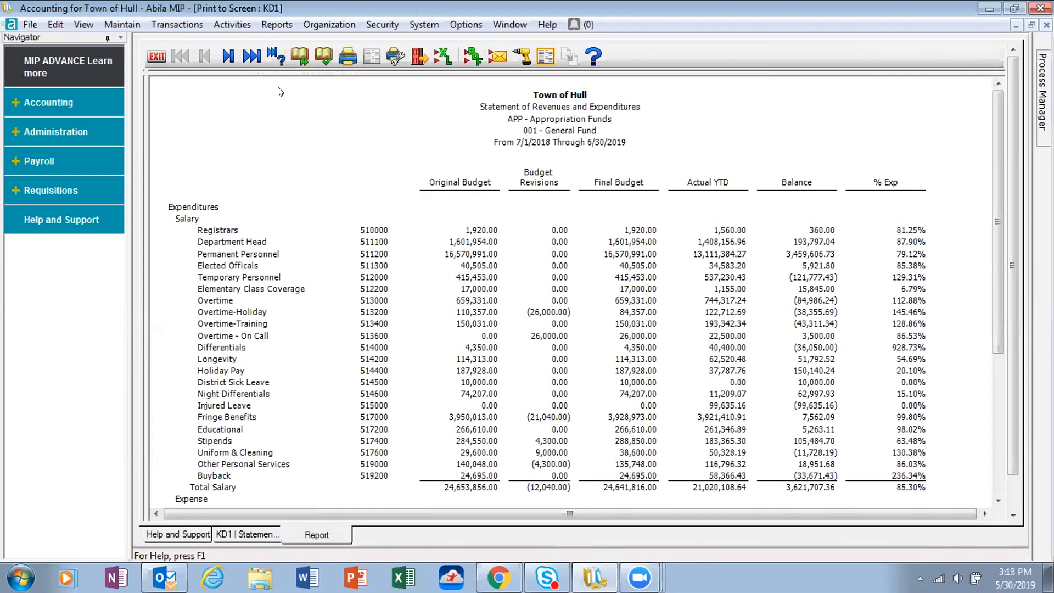
Page through the Appropriation Funds to the last fund, 630 Cable Studio, and return to the first General Fund page
left_click(224, 62)
left_click(224, 61)
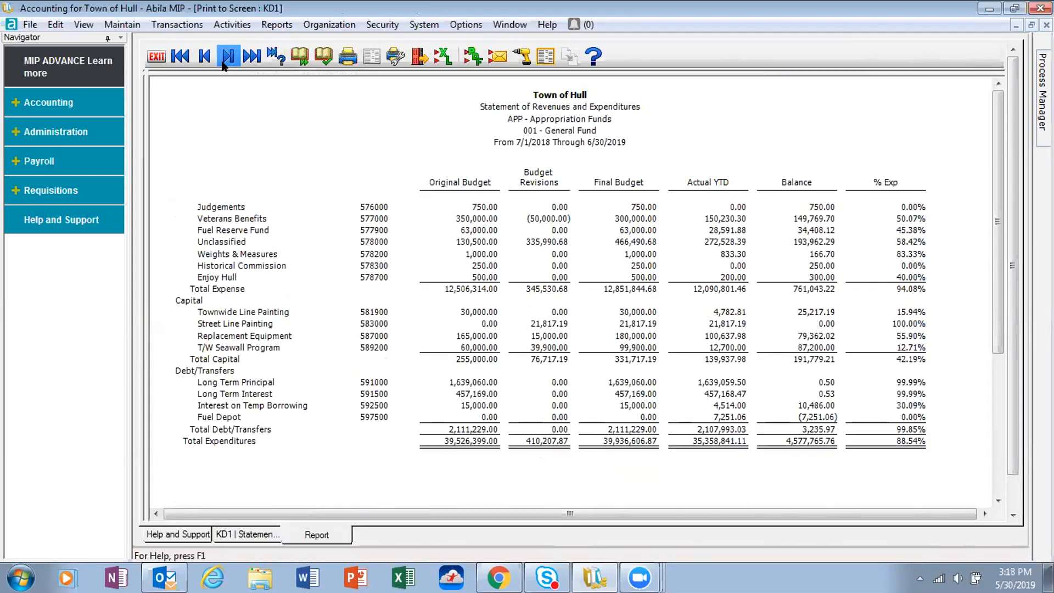
left_click(224, 62)
left_click(224, 62)
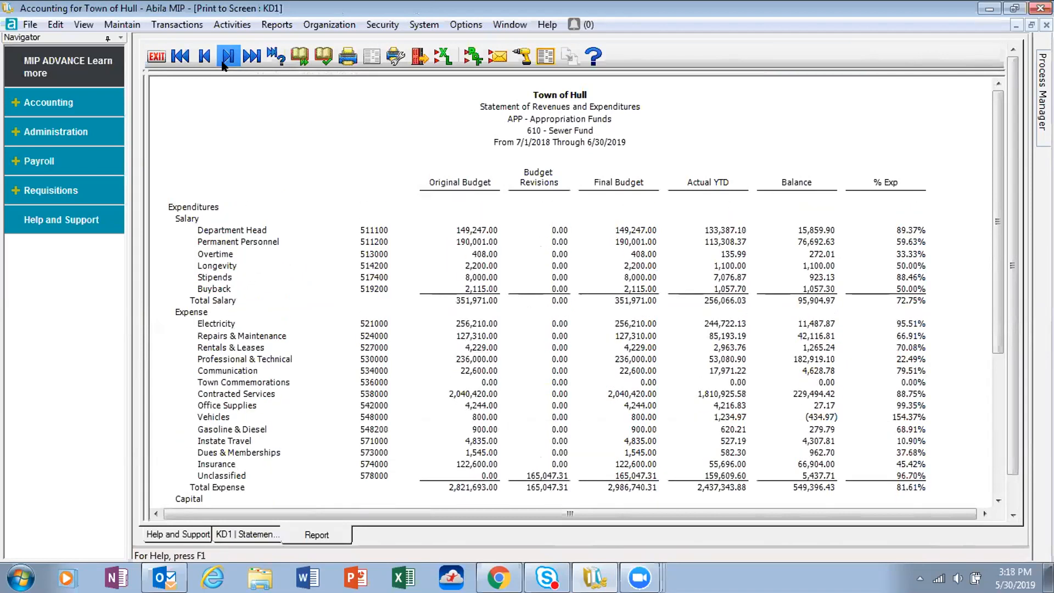
left_click(224, 61)
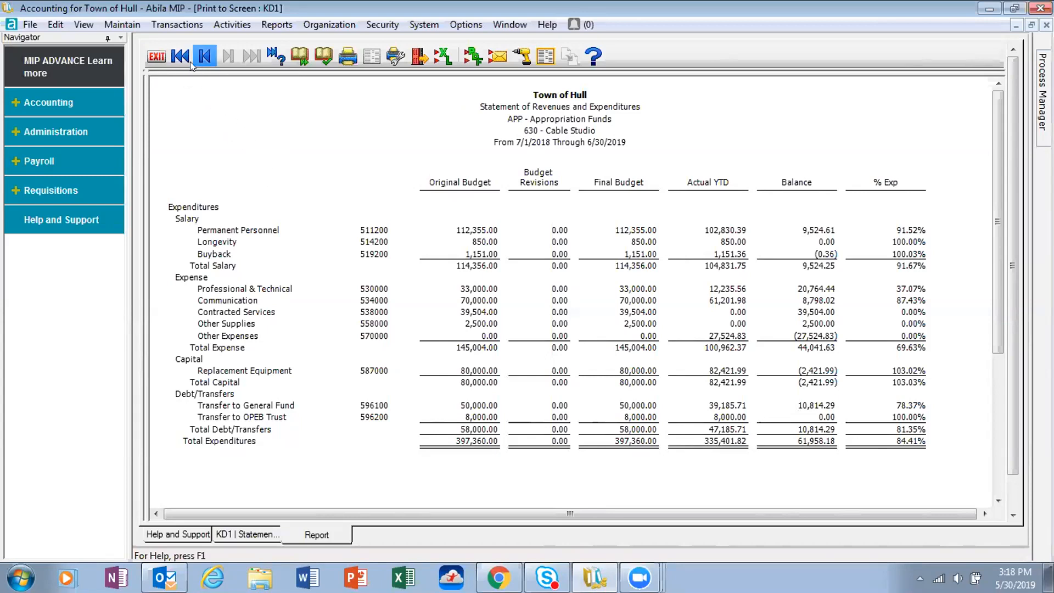
left_click(204, 56)
left_click(203, 56)
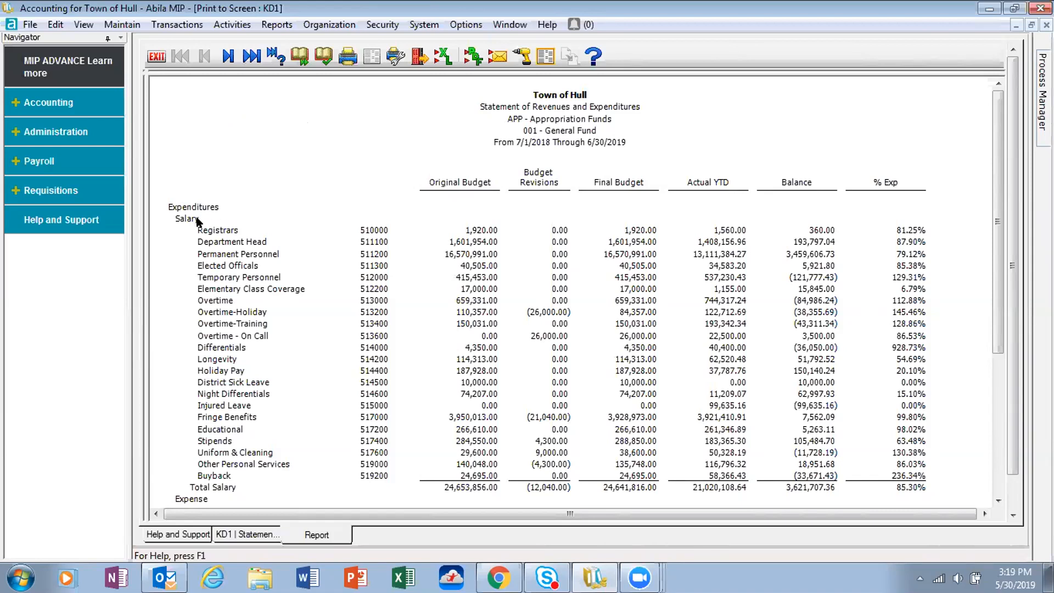
Examine the Salary, Expense, Capital and Debt/Transfers sections of the General Fund pages, and close the report preview
left_click_drag(993, 226, 990, 154)
left_click_drag(1000, 238, 996, 306)
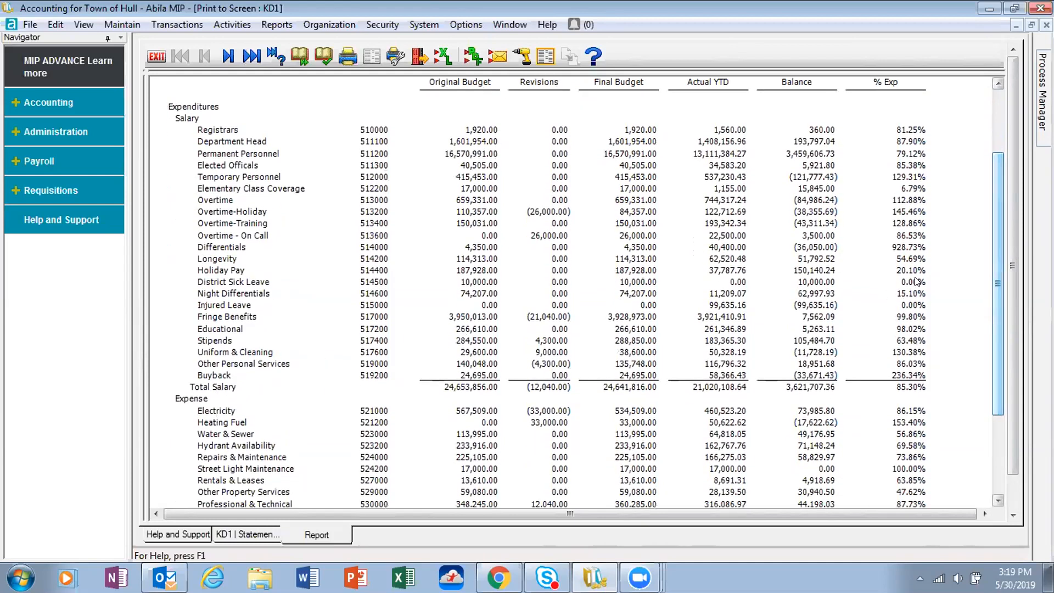
left_click_drag(991, 267, 999, 330)
scroll(999, 330, "up", 5)
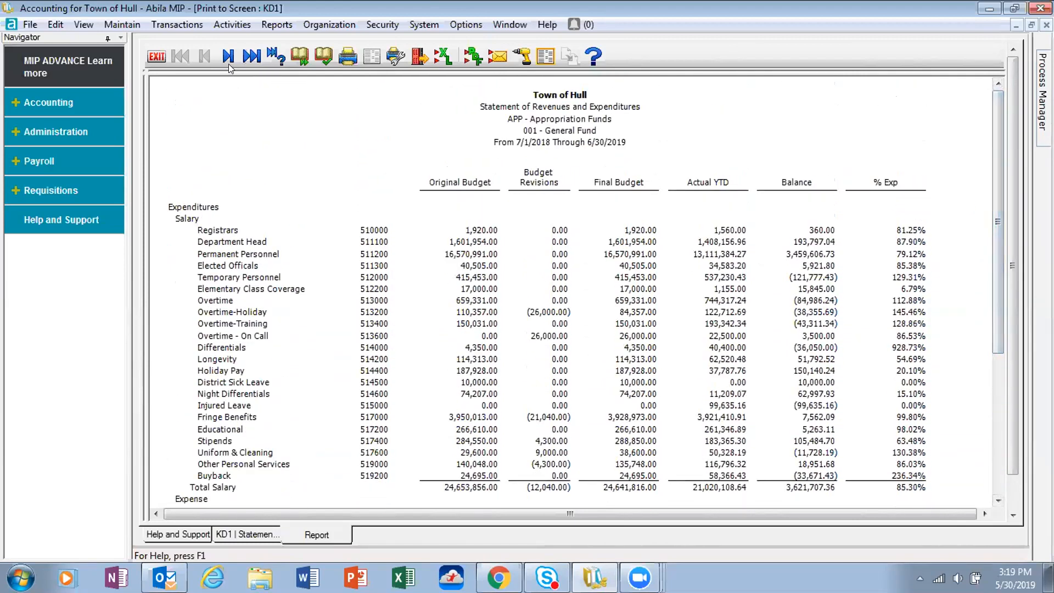
left_click(228, 57)
left_click(228, 57)
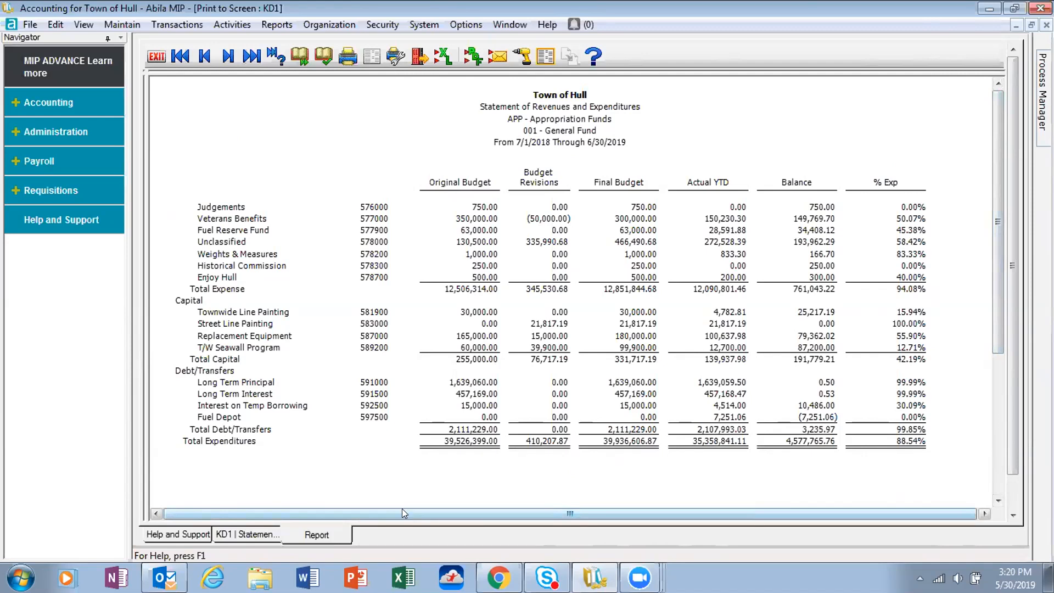
left_click(179, 57)
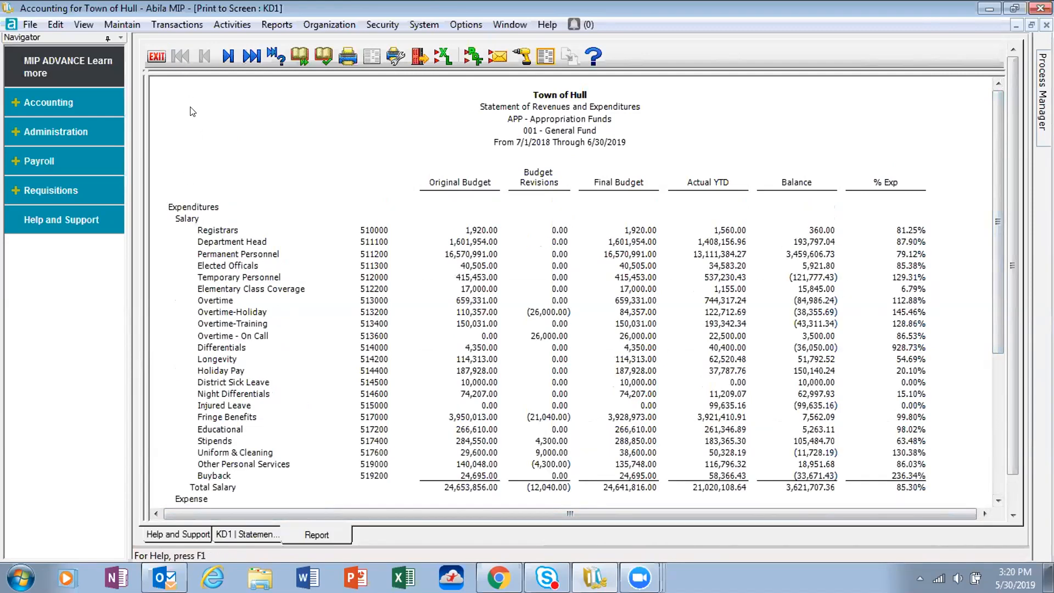
left_click(155, 57)
Open Create Statement Formats from the KD1 report setup for its Expense financial statement format
left_click(167, 88)
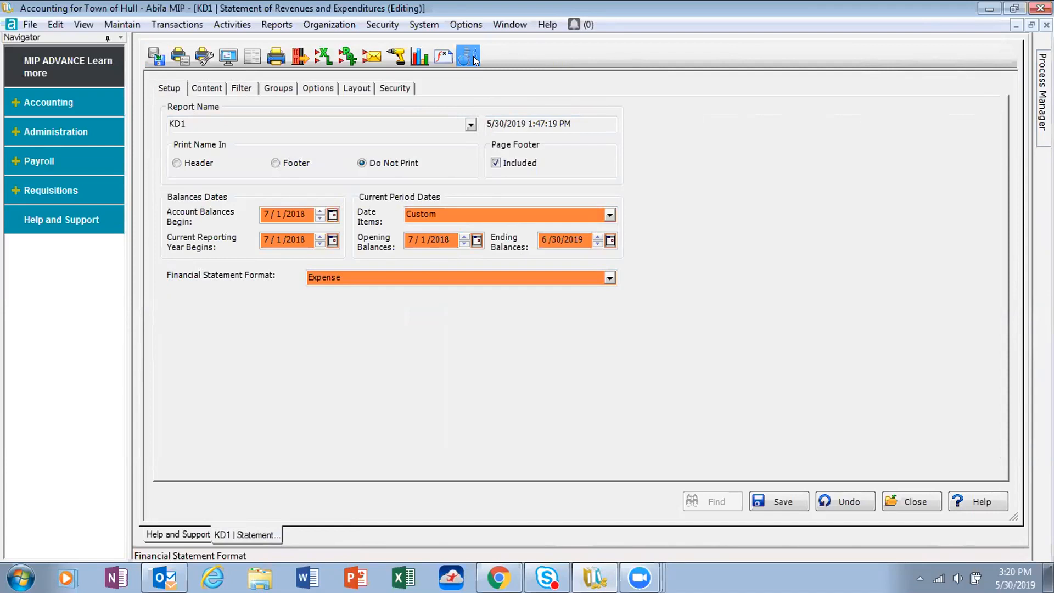
left_click(276, 24)
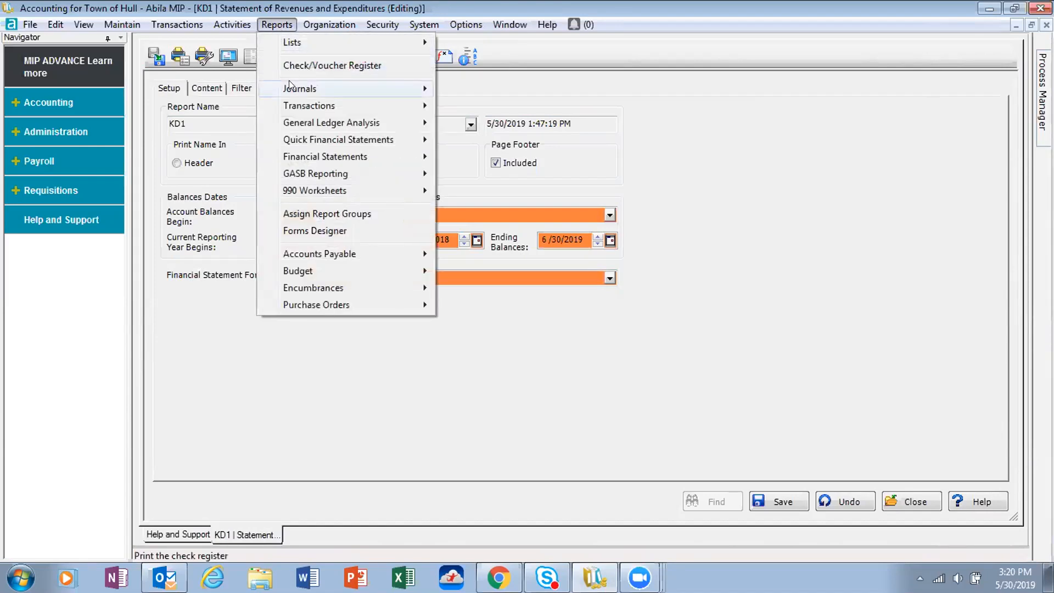
mouse_move(311, 160)
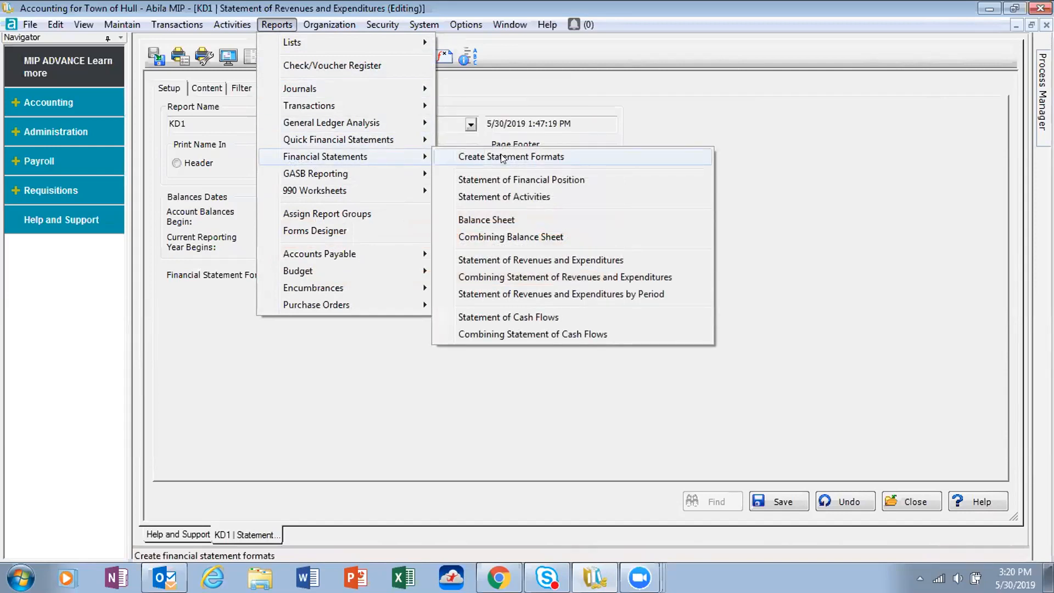
left_click(791, 142)
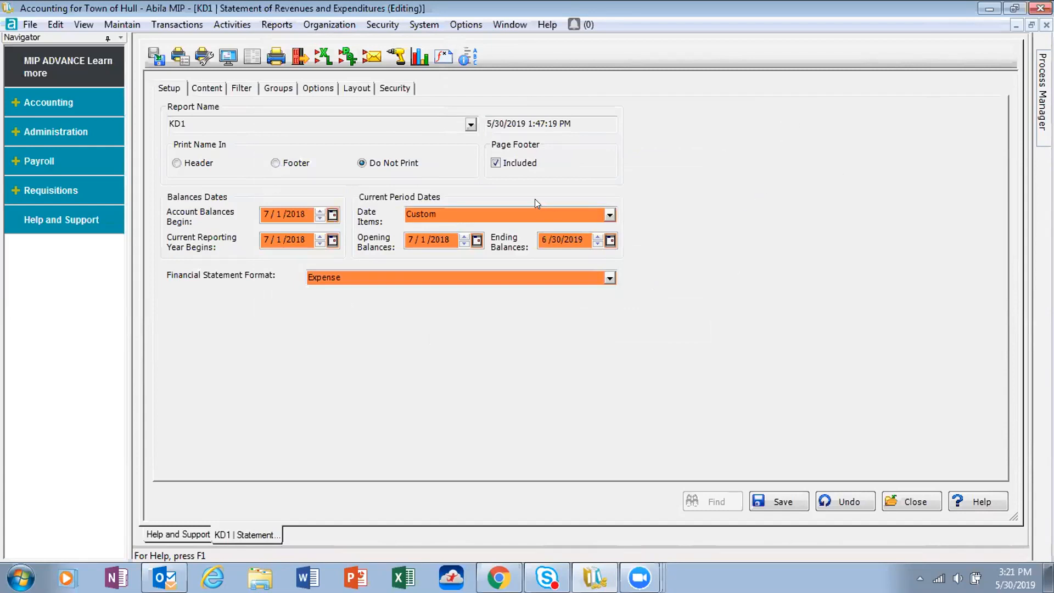
left_click(470, 55)
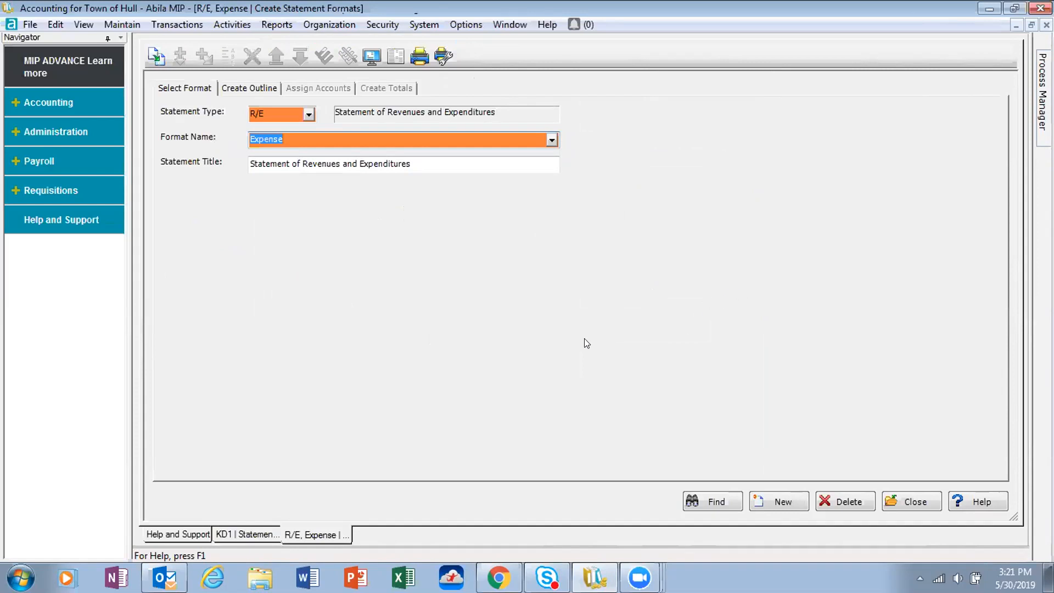
Select the R/E Statement of Revenues and Expenditures type and load its Expense format
left_click(309, 116)
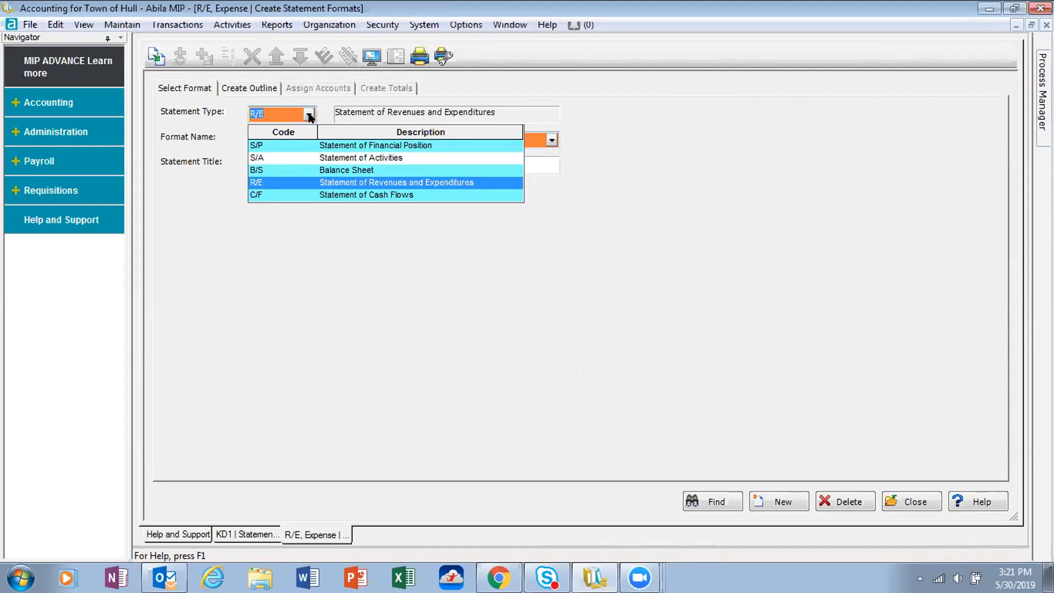
left_click(324, 182)
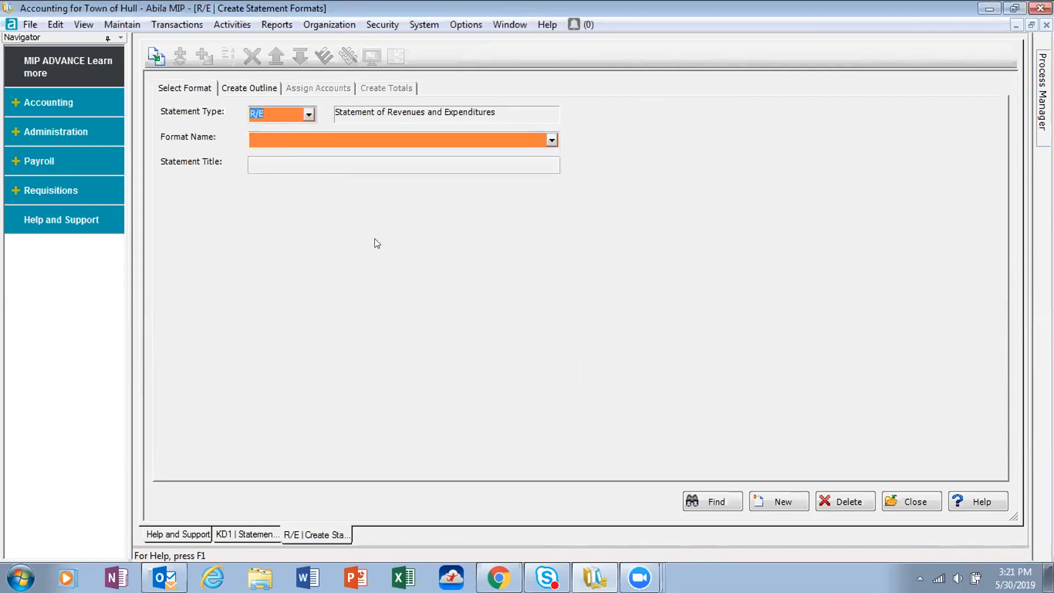
left_click(552, 140)
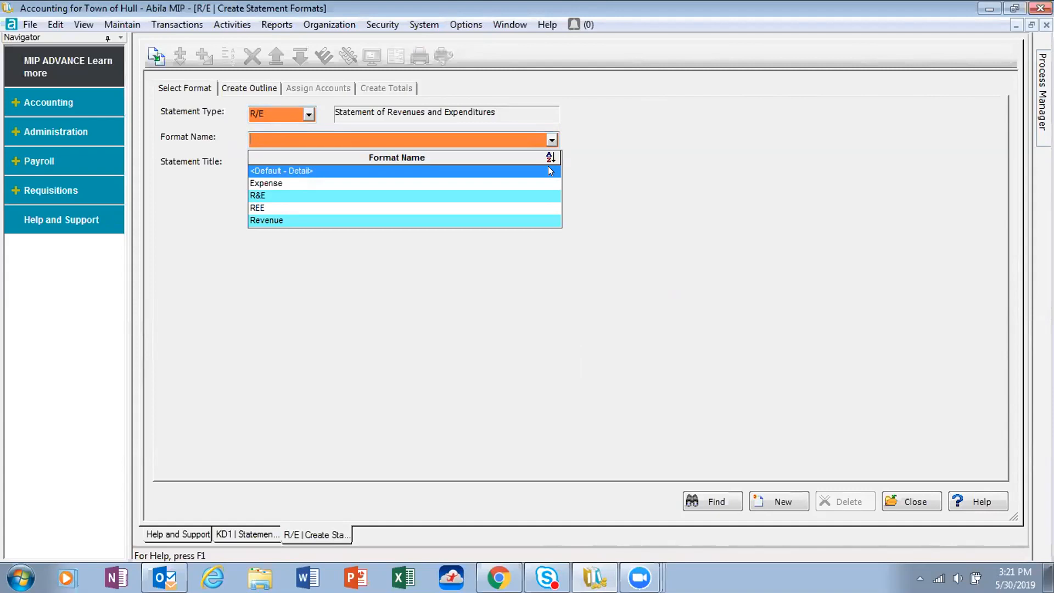
left_click(451, 182)
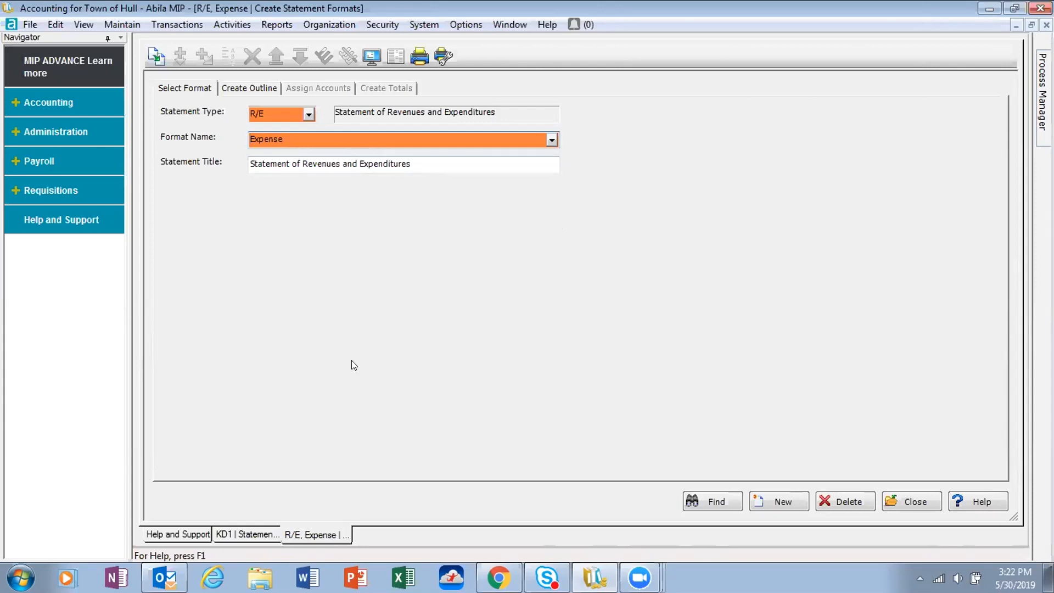
Examine the sections under Expenditures in the statement outline and the GL accounts assigned to the Salary section
left_click(238, 88)
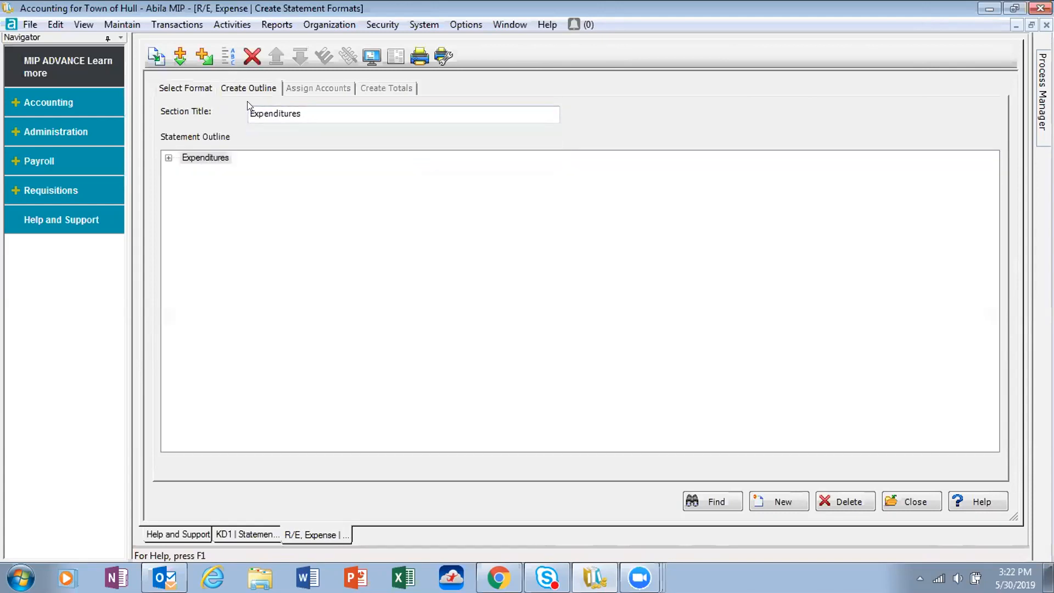
left_click(167, 158)
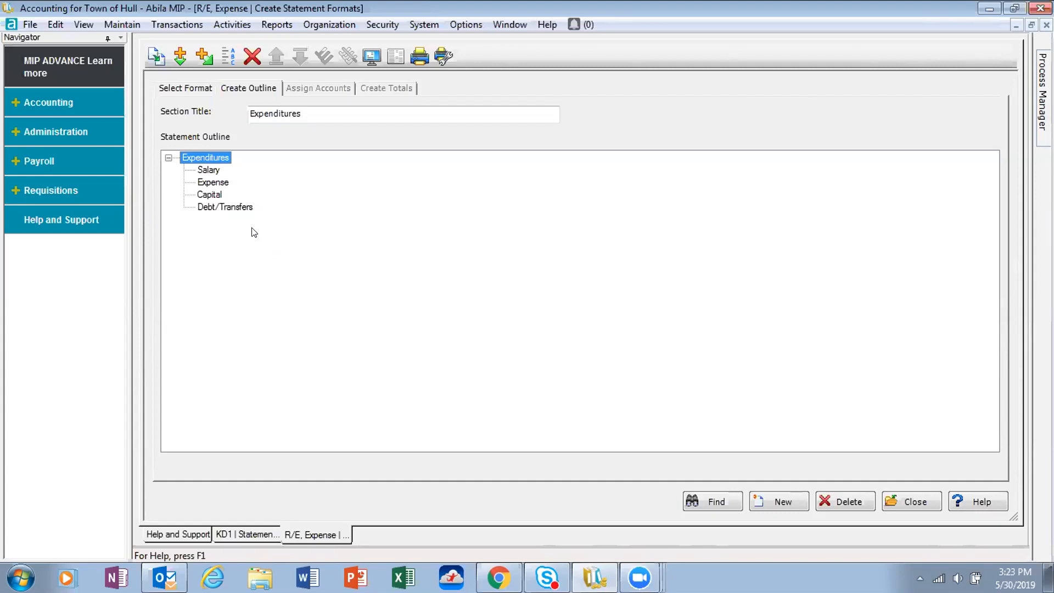
left_click(207, 171)
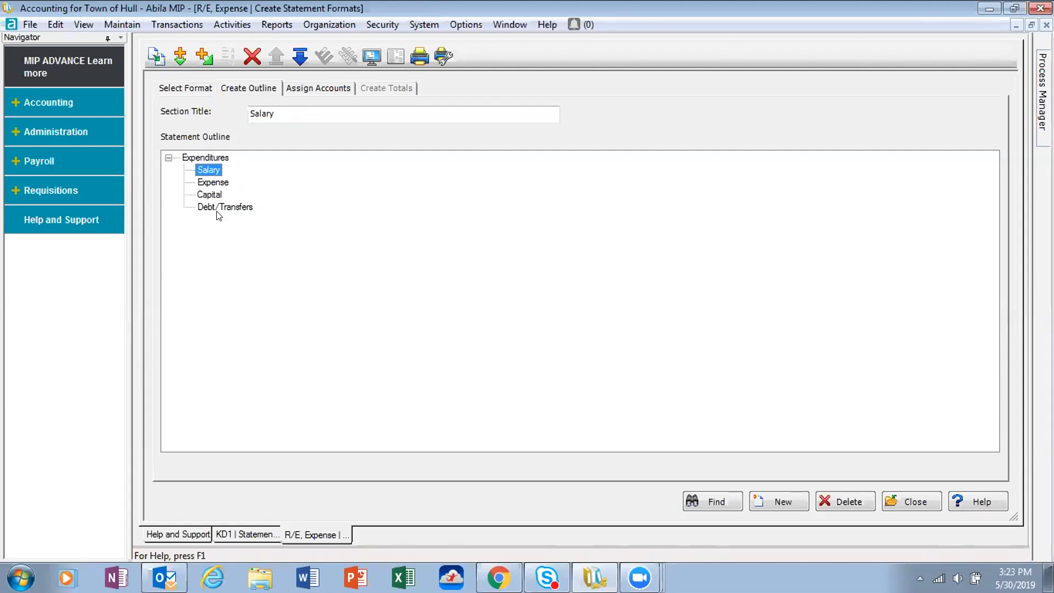
left_click(312, 88)
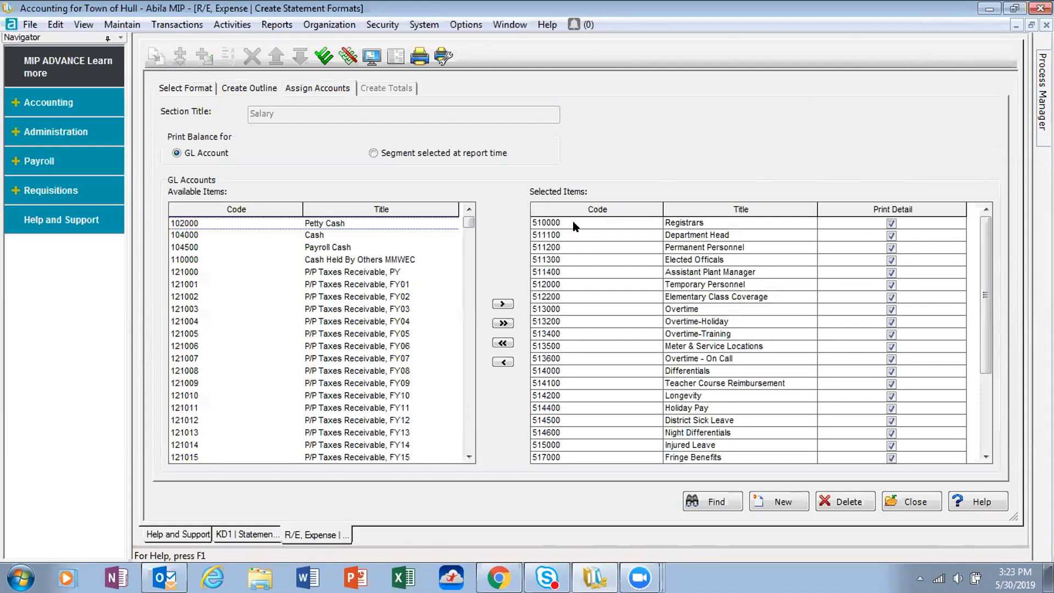
left_click_drag(990, 267, 966, 315)
Return to the statement outline and examine the GL accounts assigned to the Expense section
left_click(231, 89)
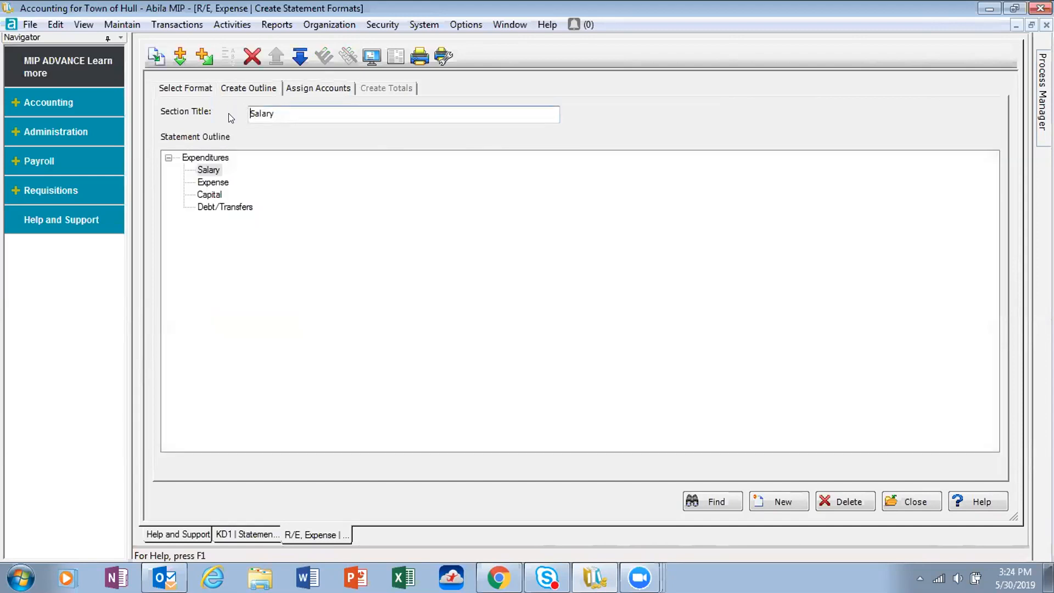
left_click(215, 183)
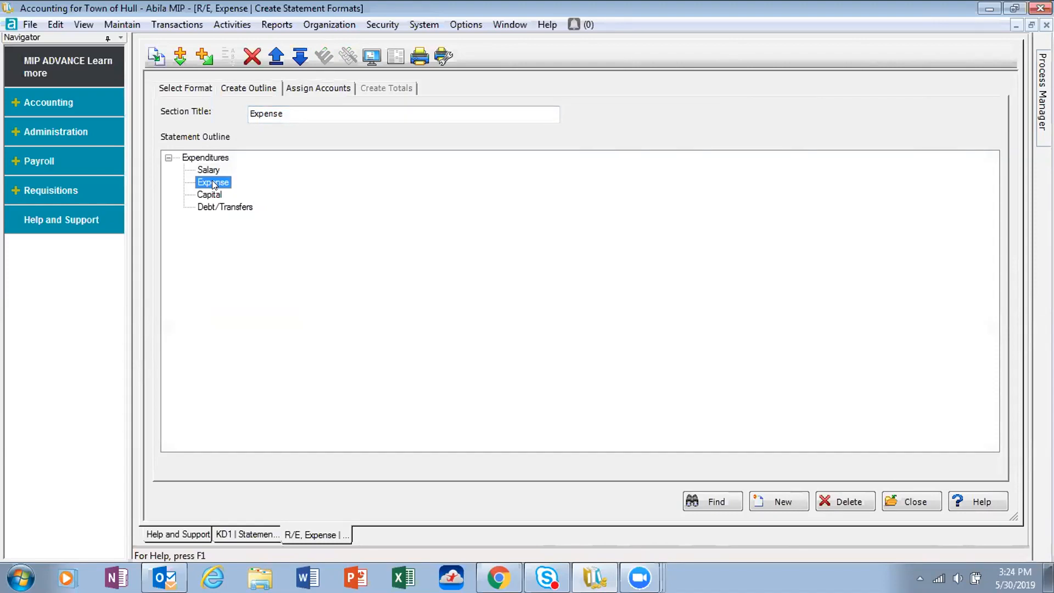
left_click(314, 89)
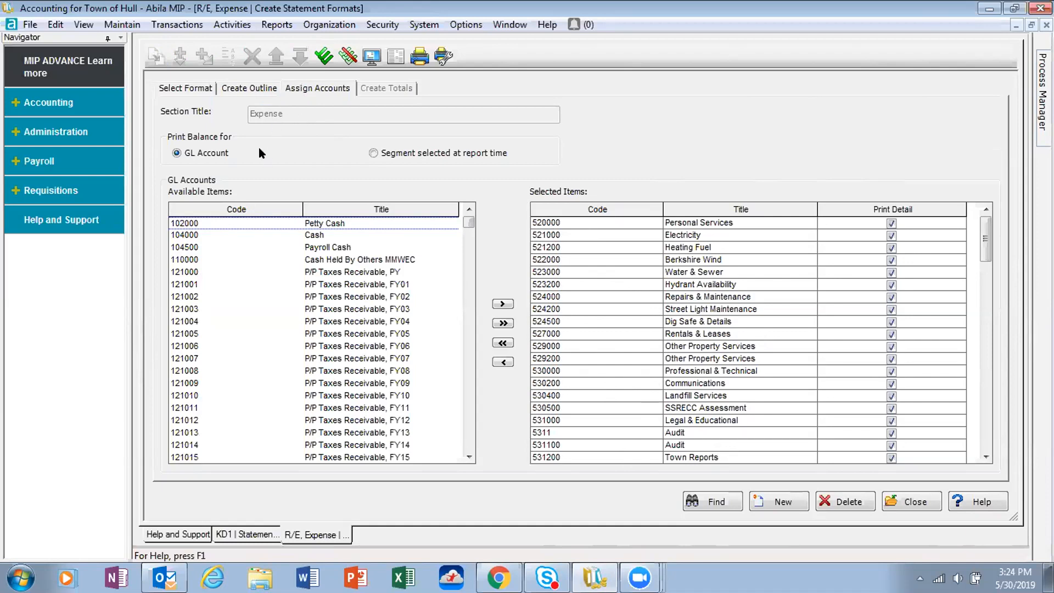
Switch the statement type to B/S Balance Sheet and load its <Default> format
left_click(193, 90)
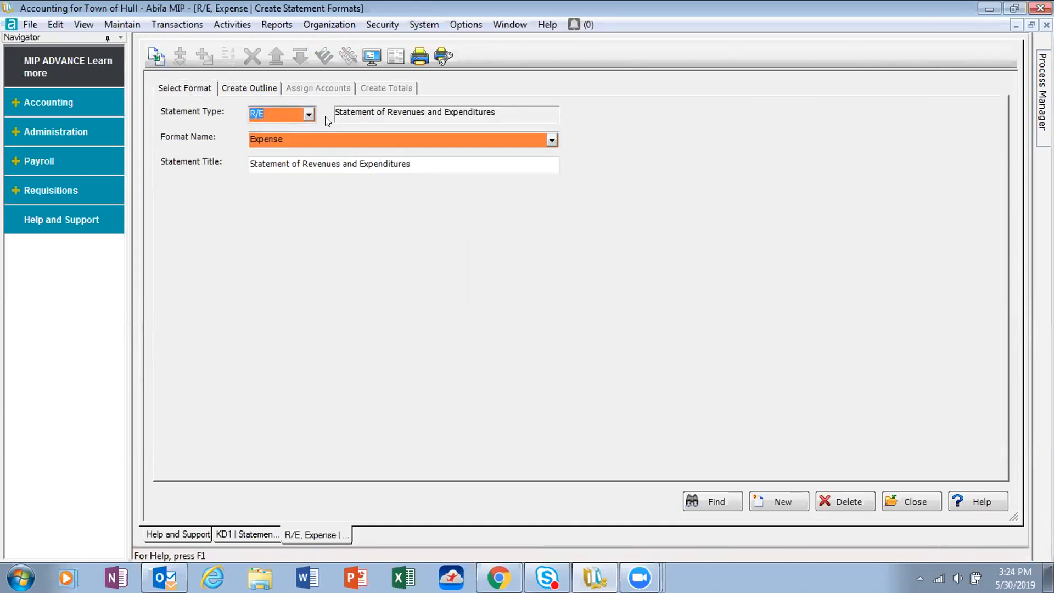
left_click(309, 115)
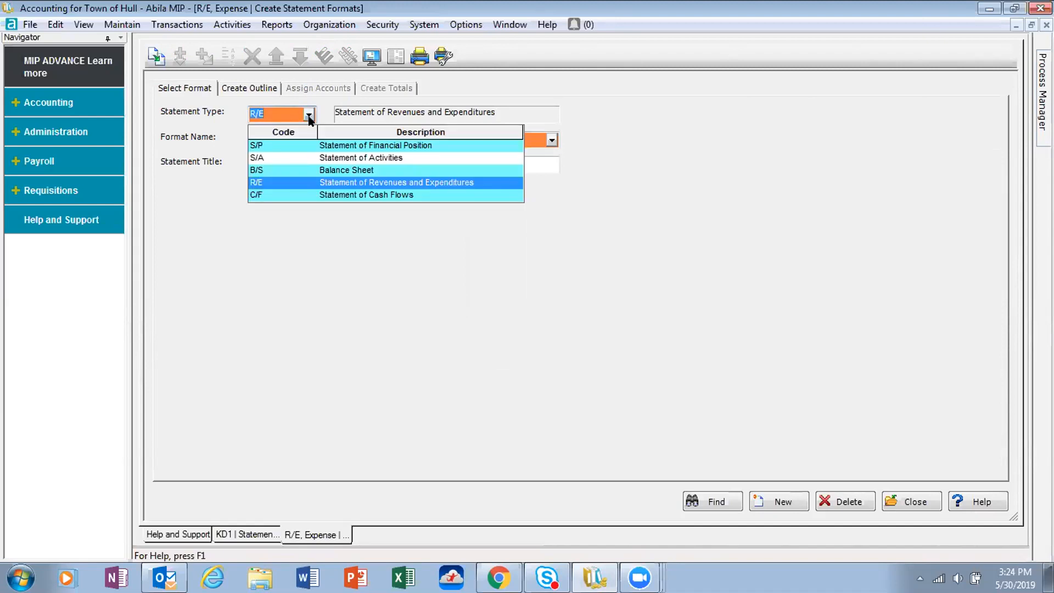
left_click(286, 170)
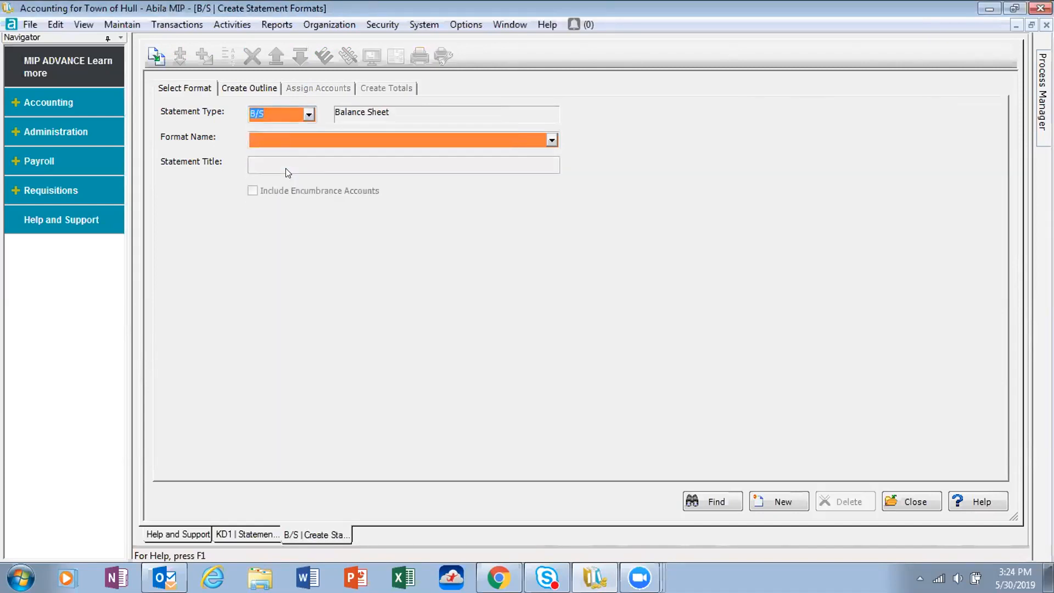
left_click(548, 140)
left_click(447, 169)
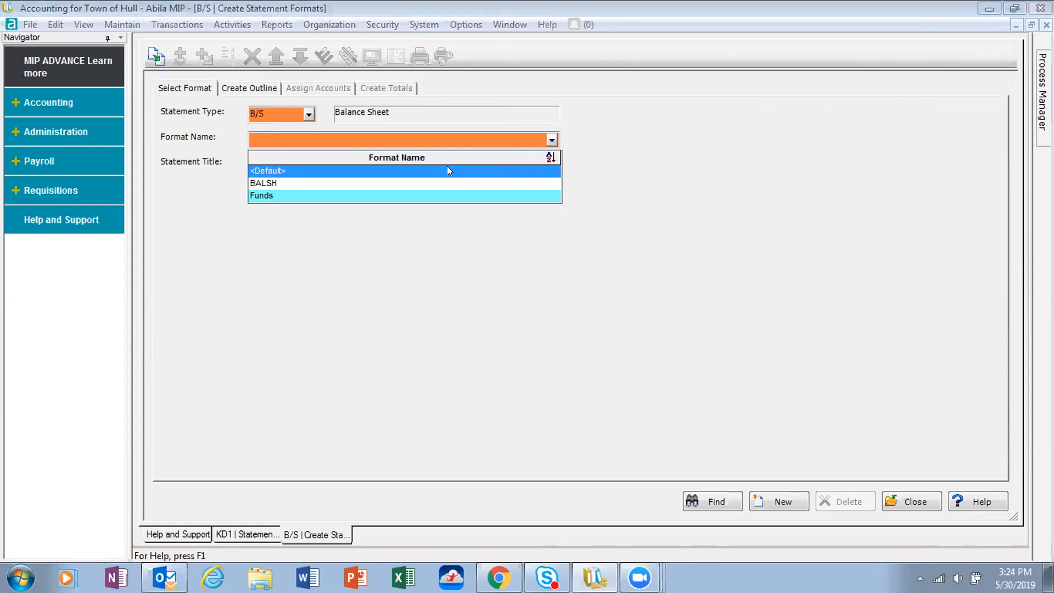
Examine the default balance sheet outline, including the sections under Current Assets, Long-term Assets and Net Assets
left_click(249, 88)
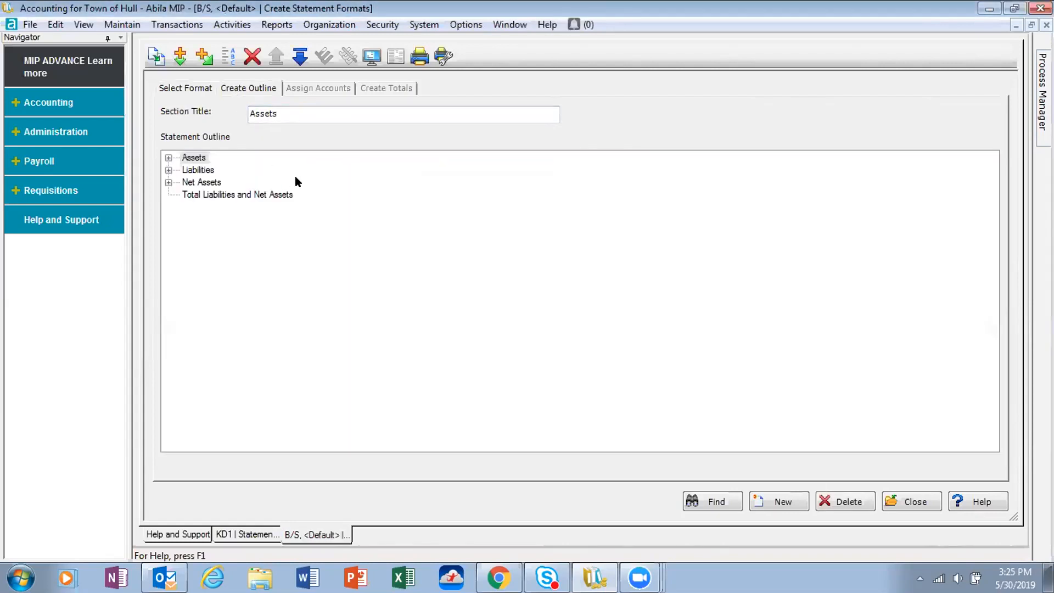
left_click(168, 159)
left_click(183, 171)
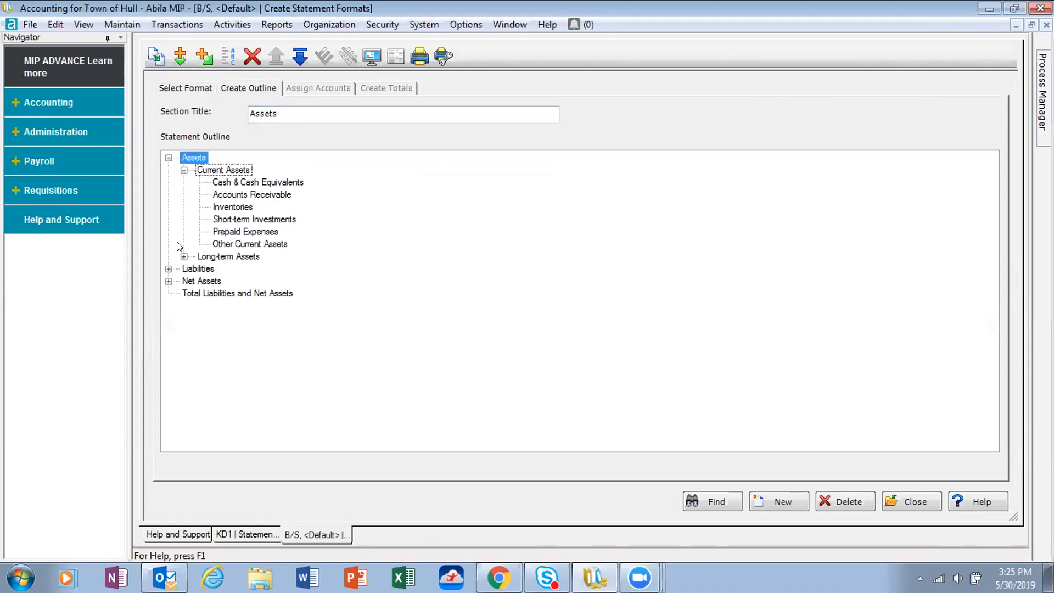
left_click(184, 256)
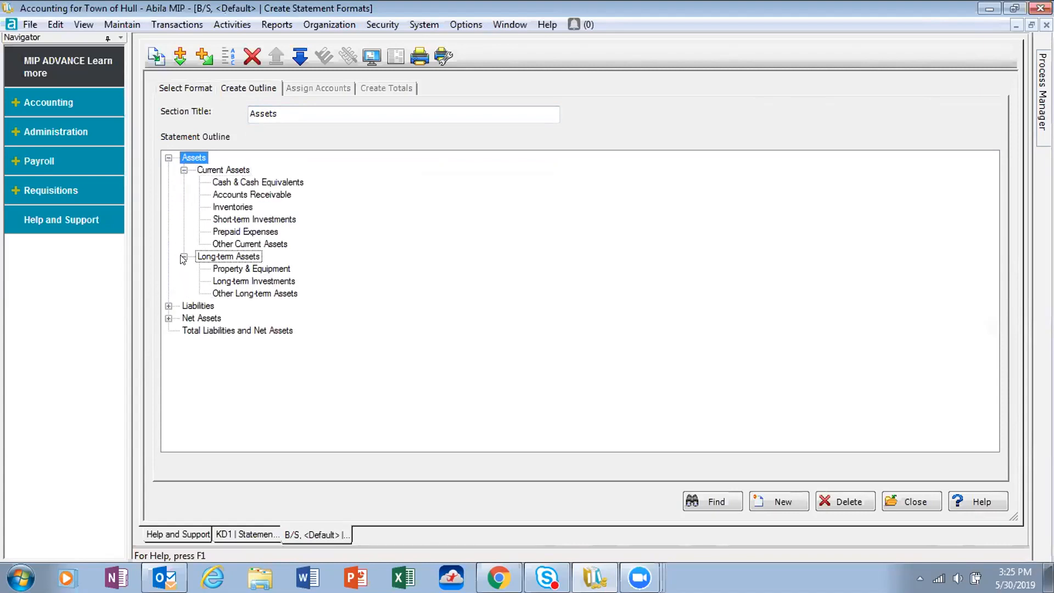
left_click(169, 318)
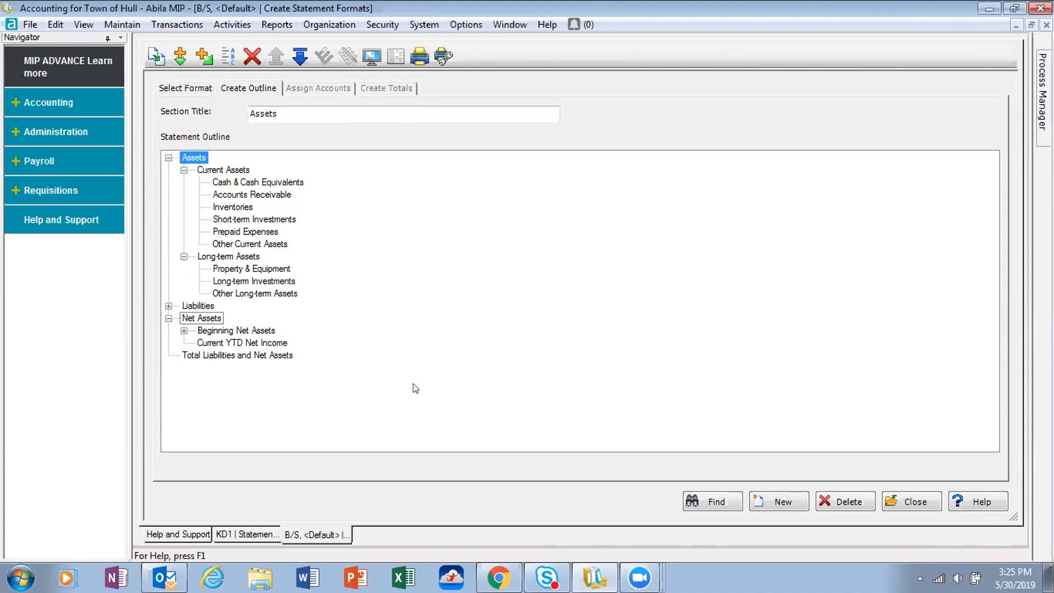
Examine which sections make up the Total Liabilities and Net Assets total, and return to the statement outline
left_click(224, 355)
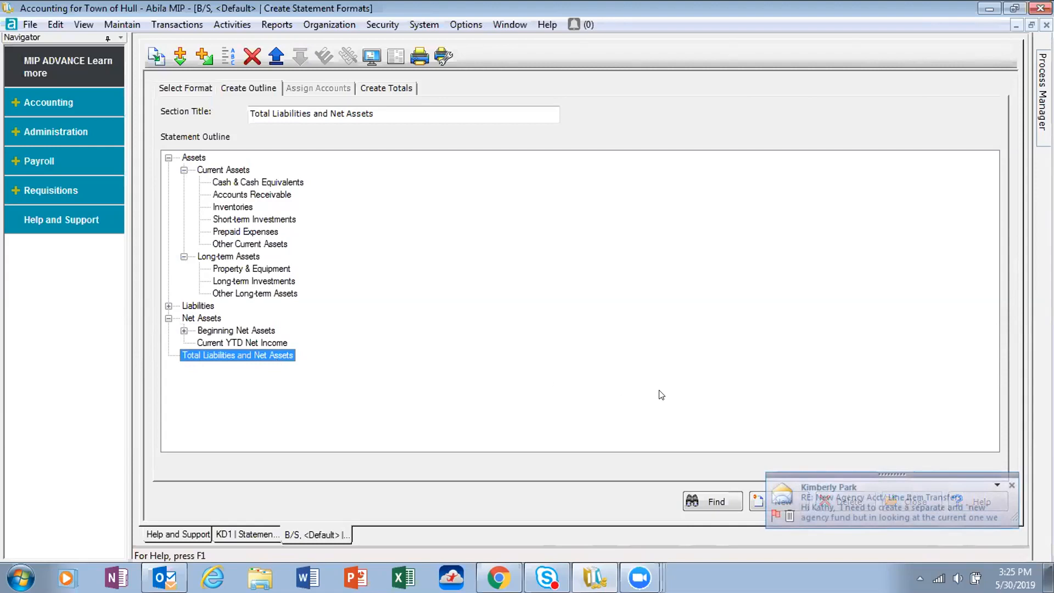
left_click(1012, 485)
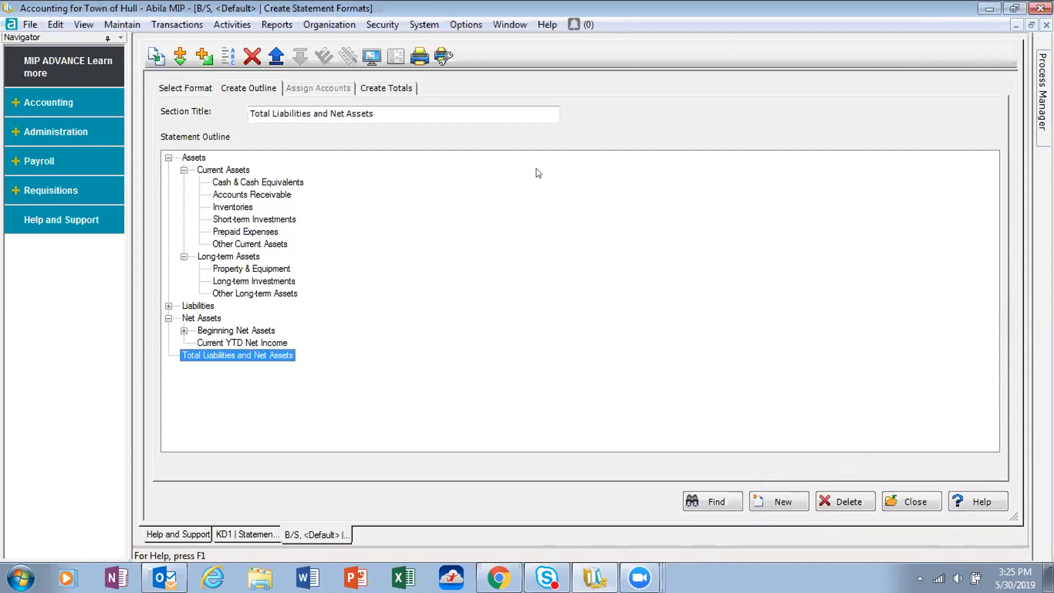
left_click(398, 89)
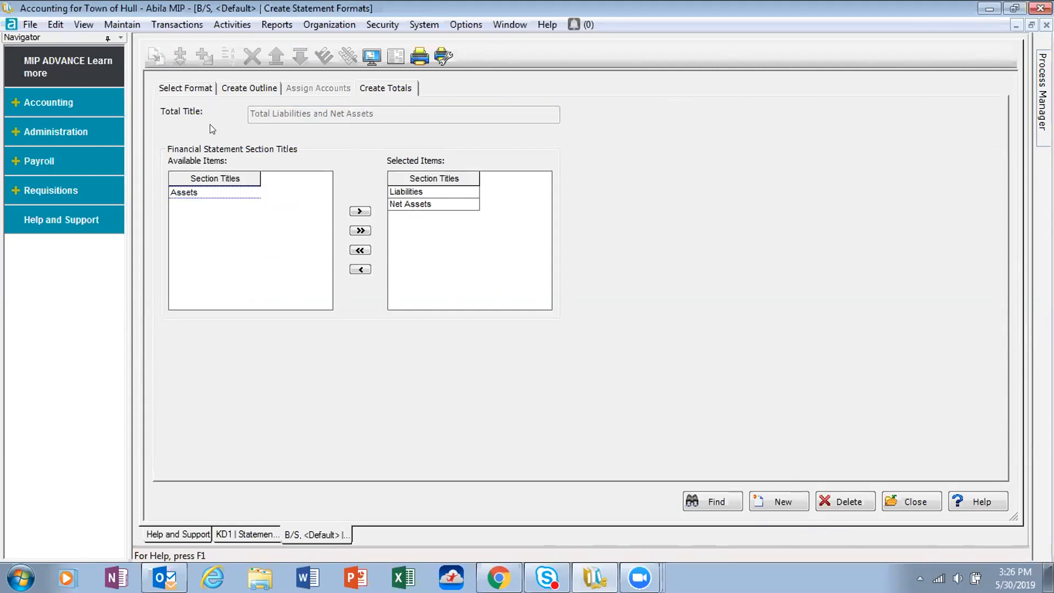
left_click(248, 89)
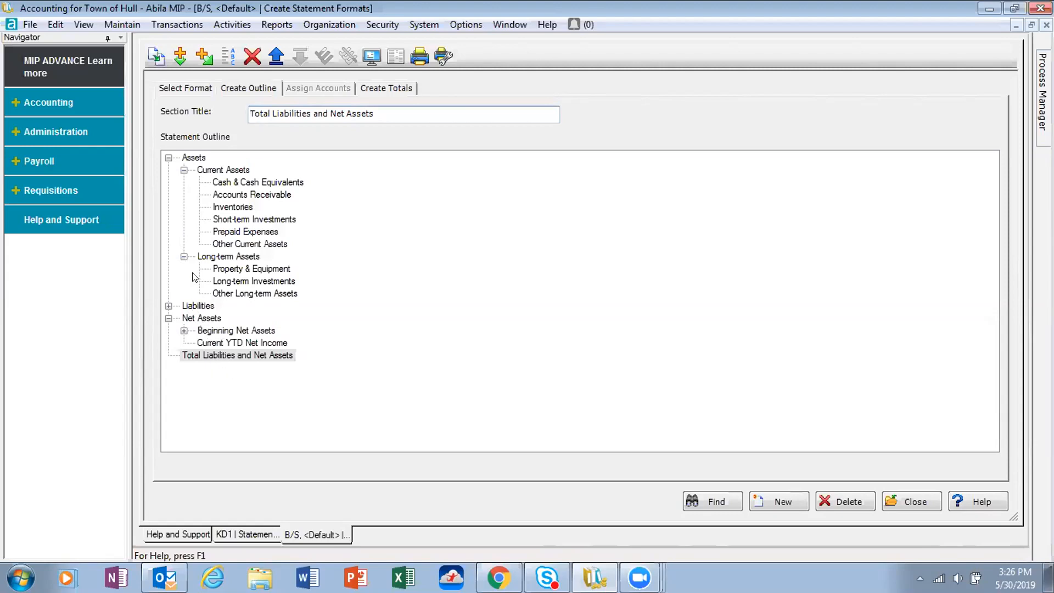
View the section options of the Net Assets section and leave them without changes
left_click(195, 319)
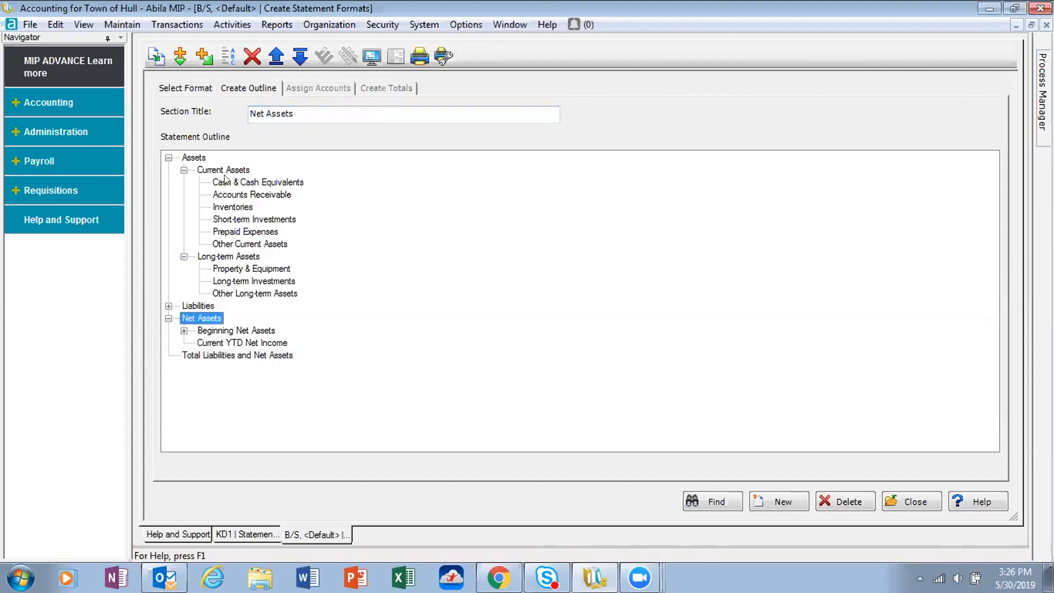
left_click(224, 56)
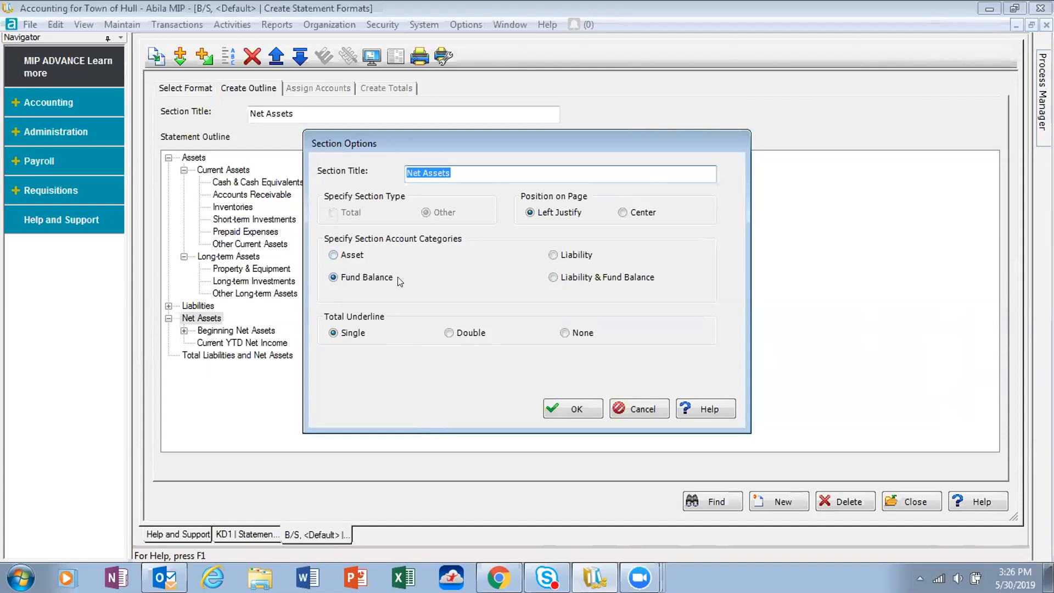
left_click(647, 409)
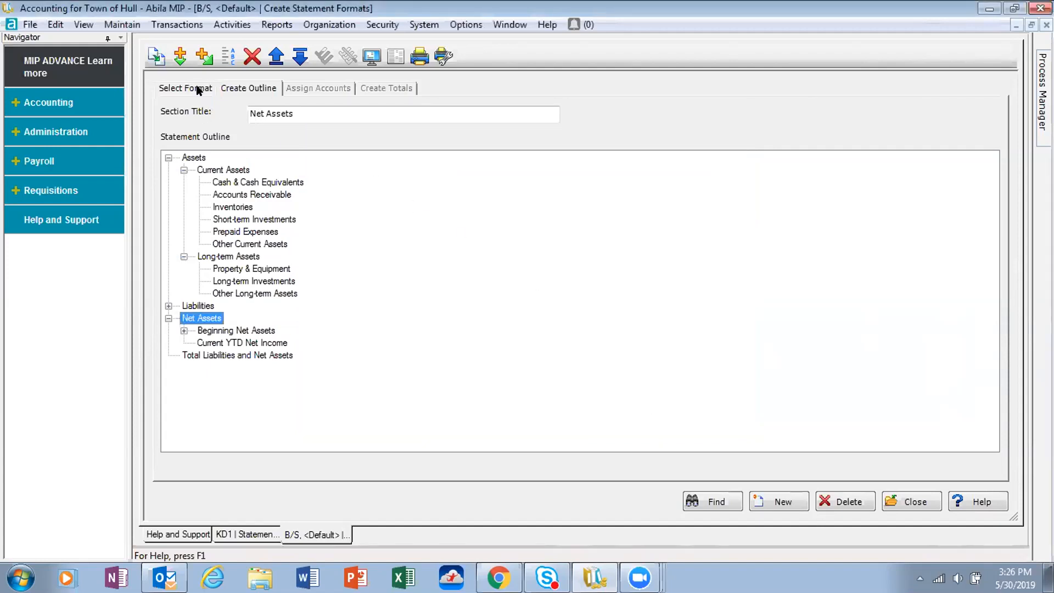
Switch the statement type back to R/E Statement of Revenues and Expenditures and load the Expense format
left_click(198, 90)
left_click(300, 112)
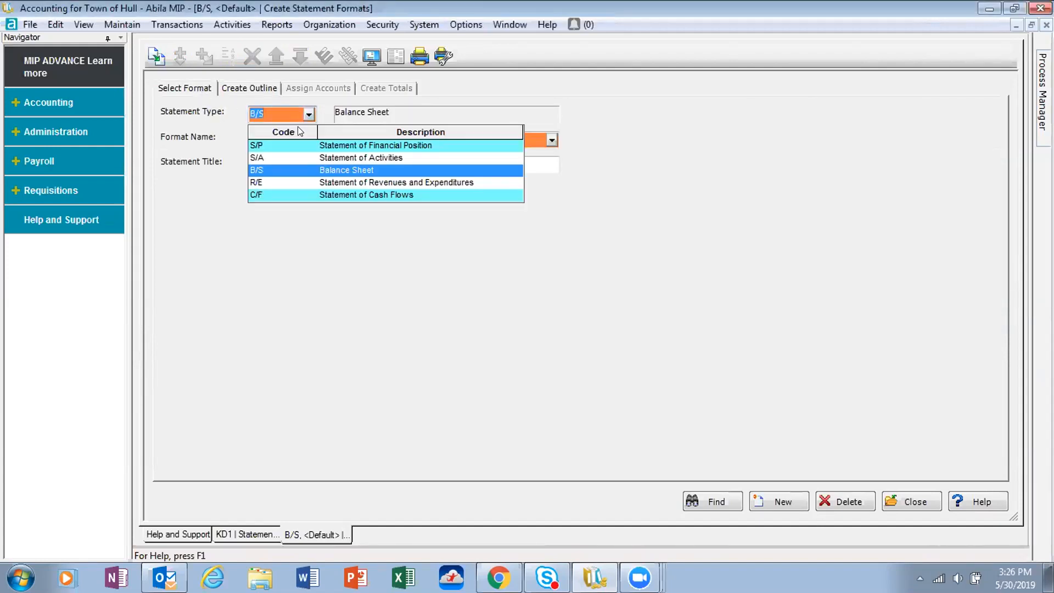
left_click(286, 177)
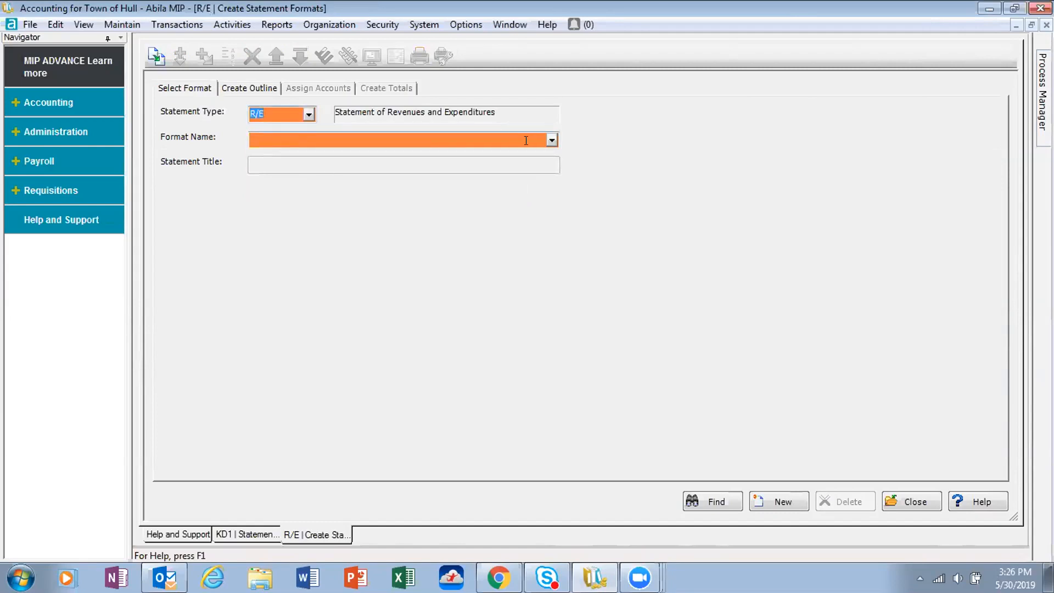
left_click(551, 140)
left_click(350, 182)
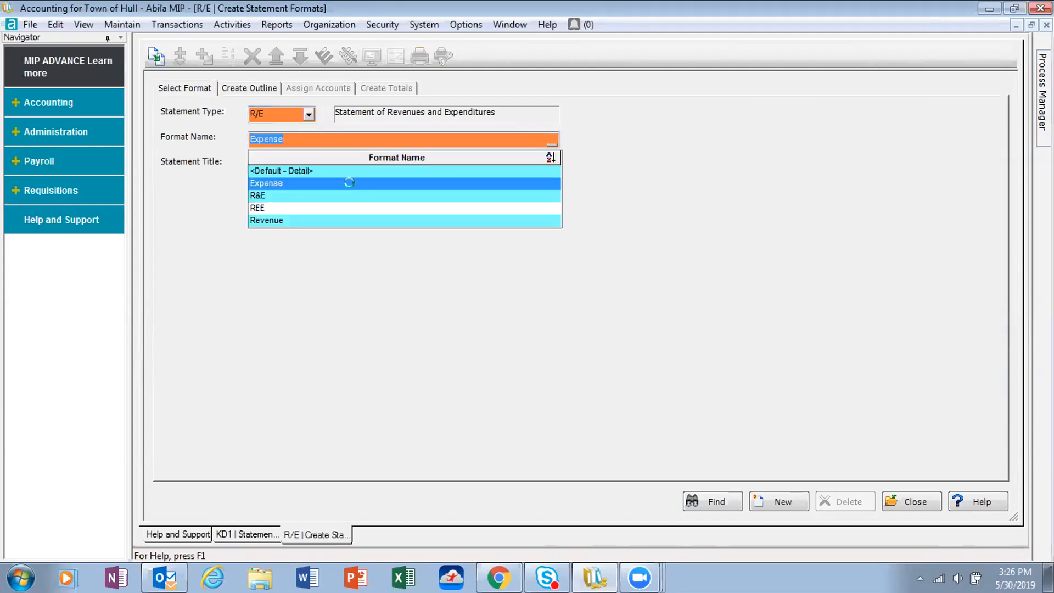
Examine the sections under Expenditures in the Expense format outline, and return to the KD1 report setup
left_click(248, 88)
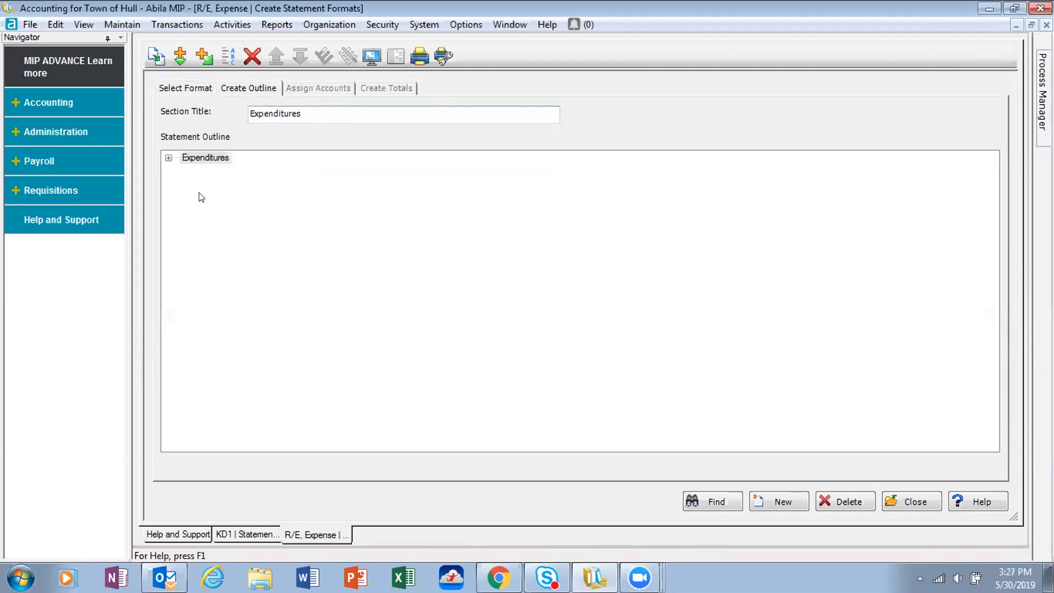
left_click(170, 157)
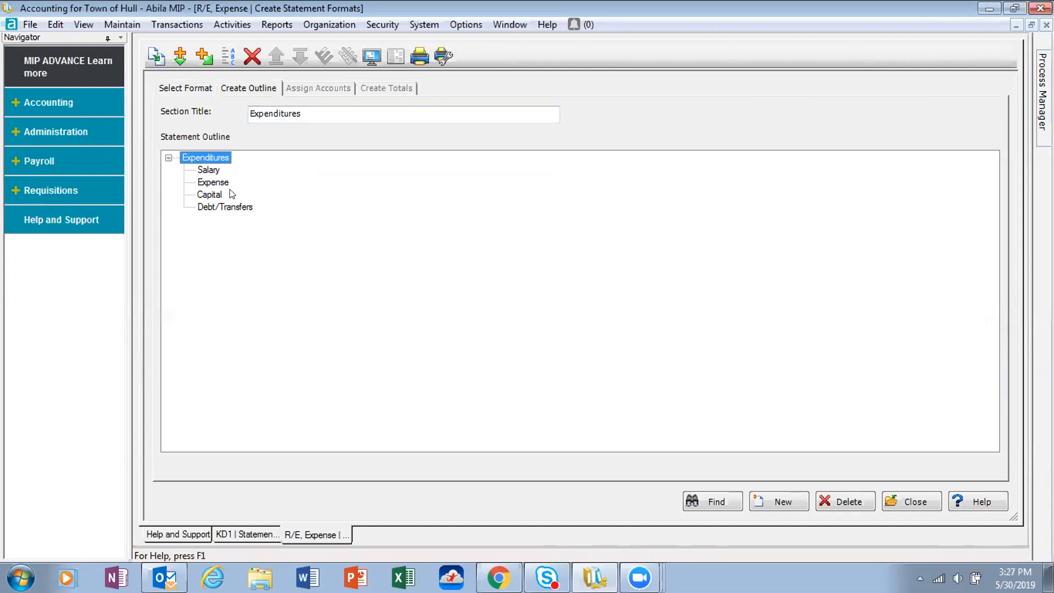
left_click(910, 502)
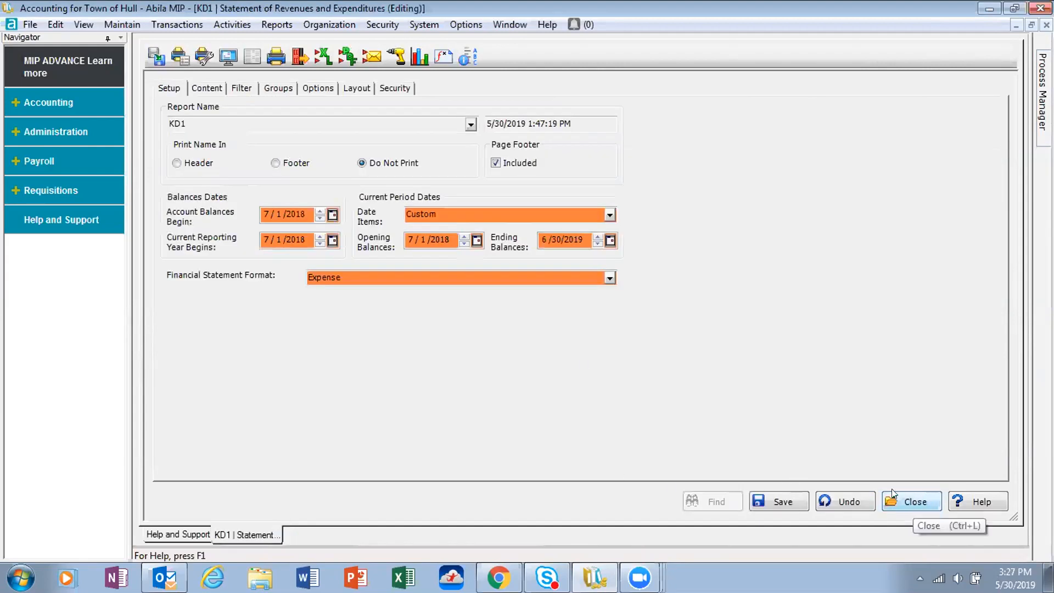
Preview the KD1 report on screen, examine its Salary, Expense, Capital and Debt/Transfers sections across the pages, and exit the preview
left_click(228, 56)
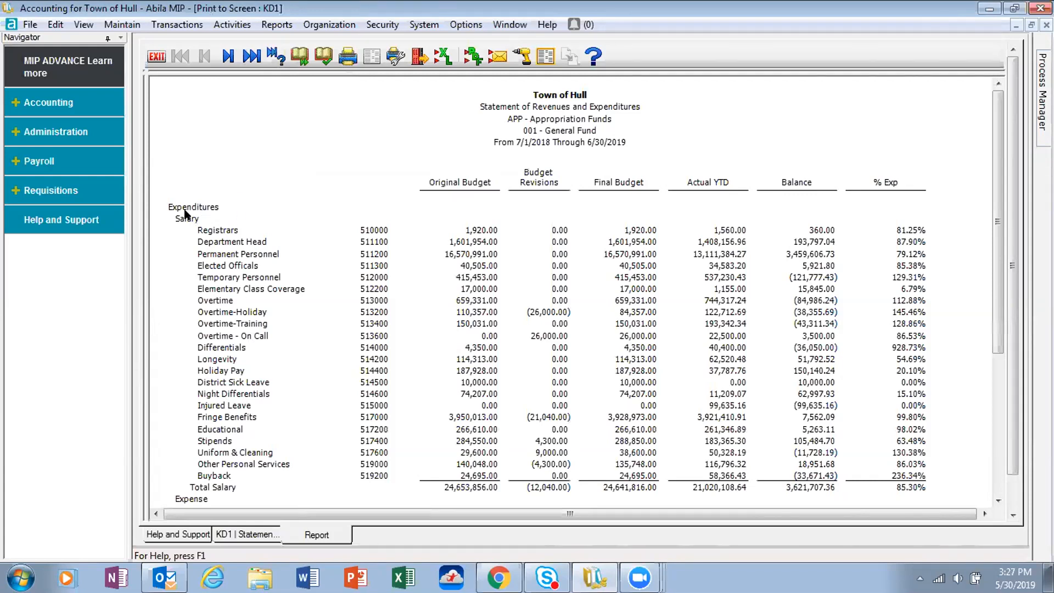
left_click_drag(994, 295, 444, 110)
left_click(226, 56)
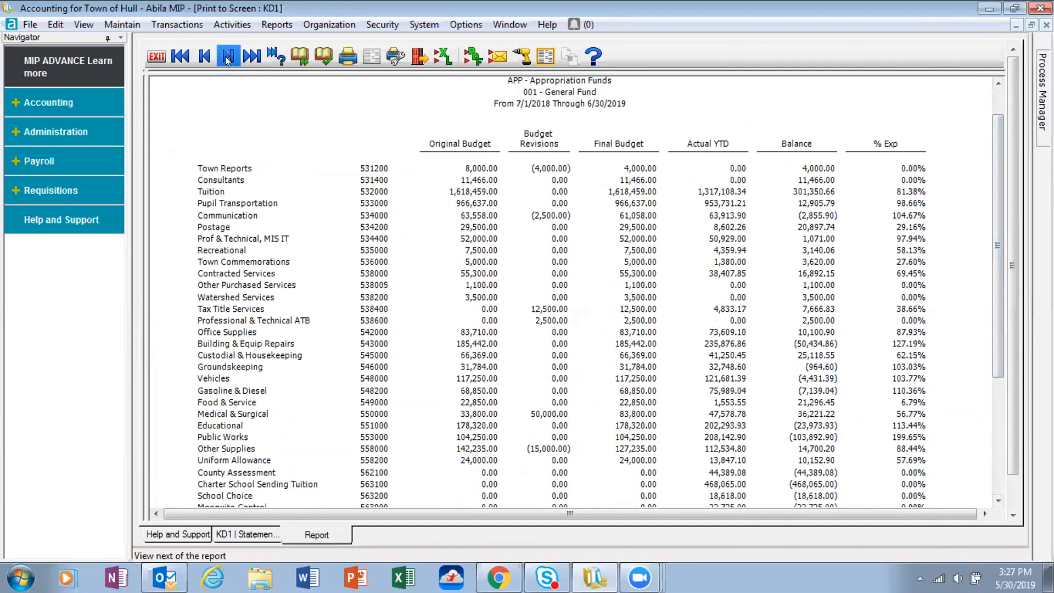
left_click(226, 56)
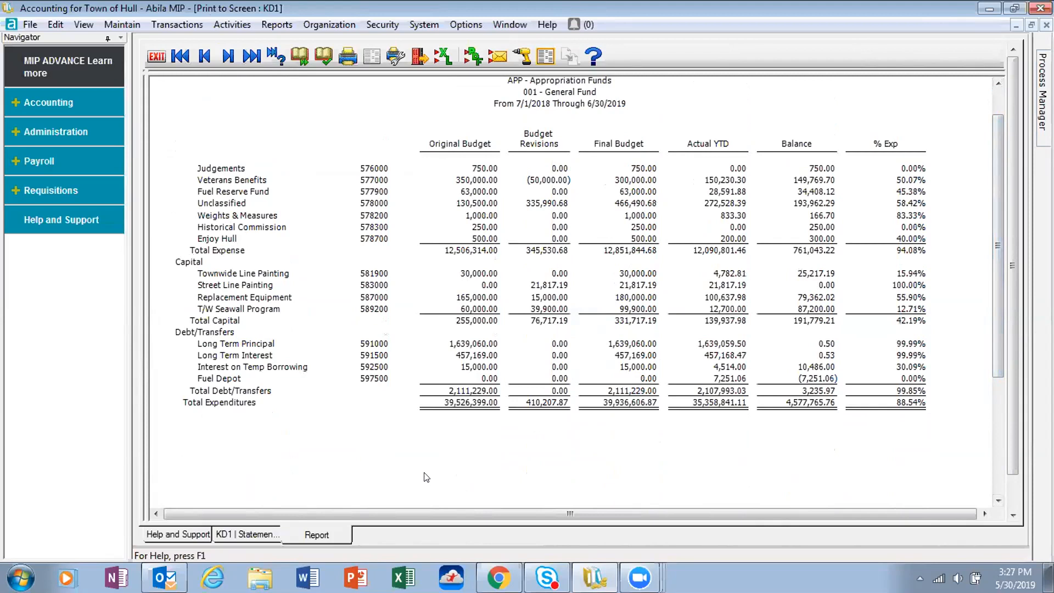
left_click(179, 57)
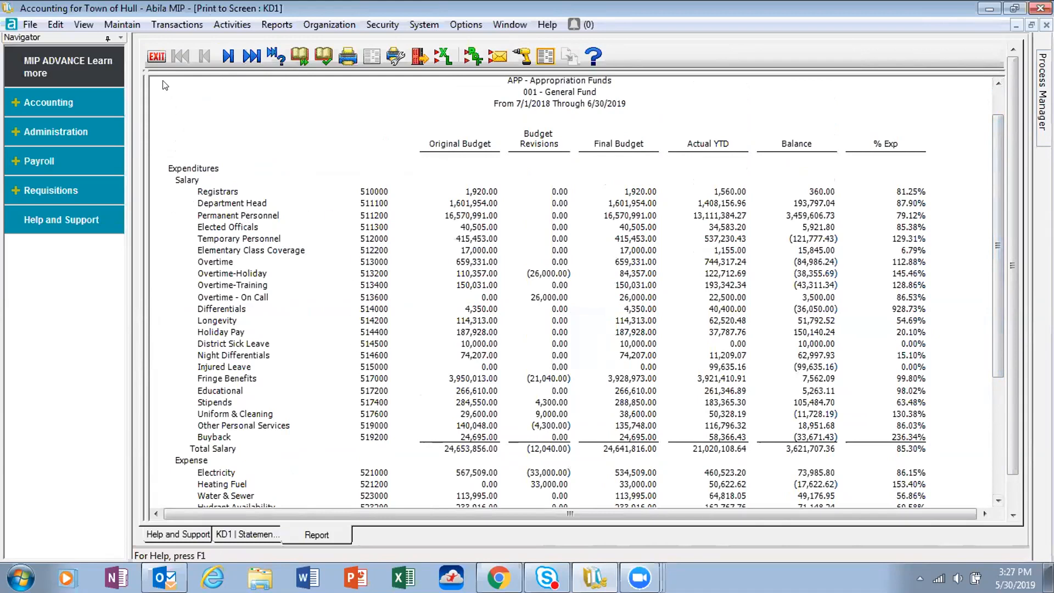
left_click(155, 57)
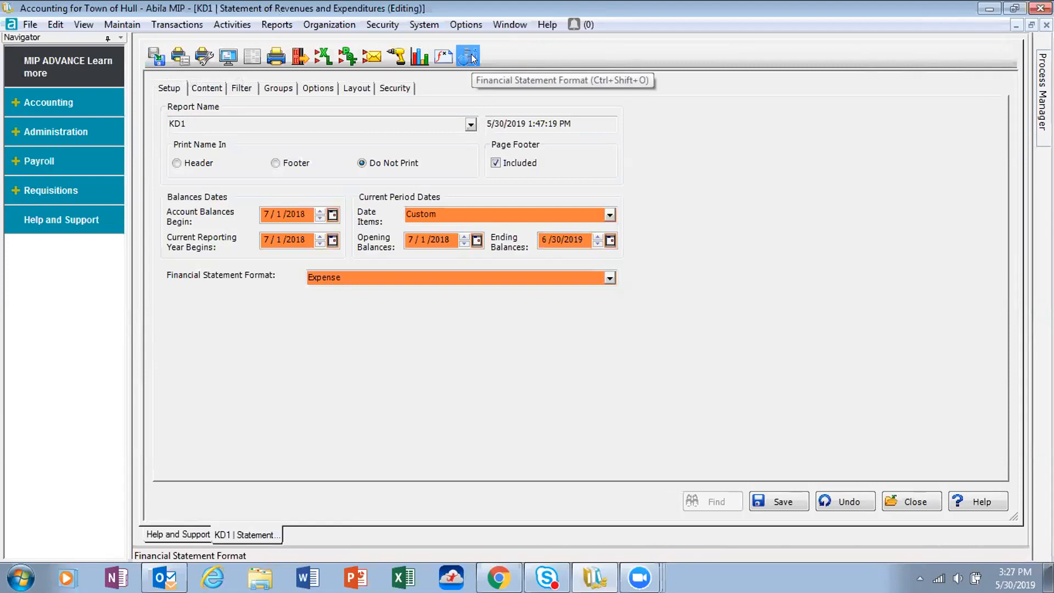
Turn off Print Detail for all GL accounts in the Salary section of the Expense statement format and save the format
left_click(471, 54)
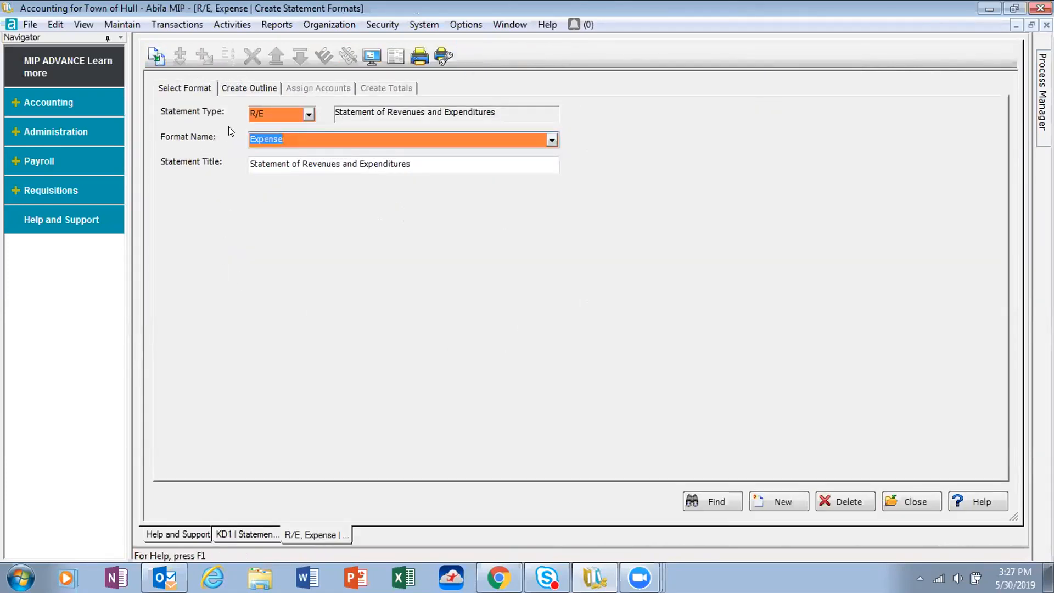
left_click(242, 91)
left_click(169, 159)
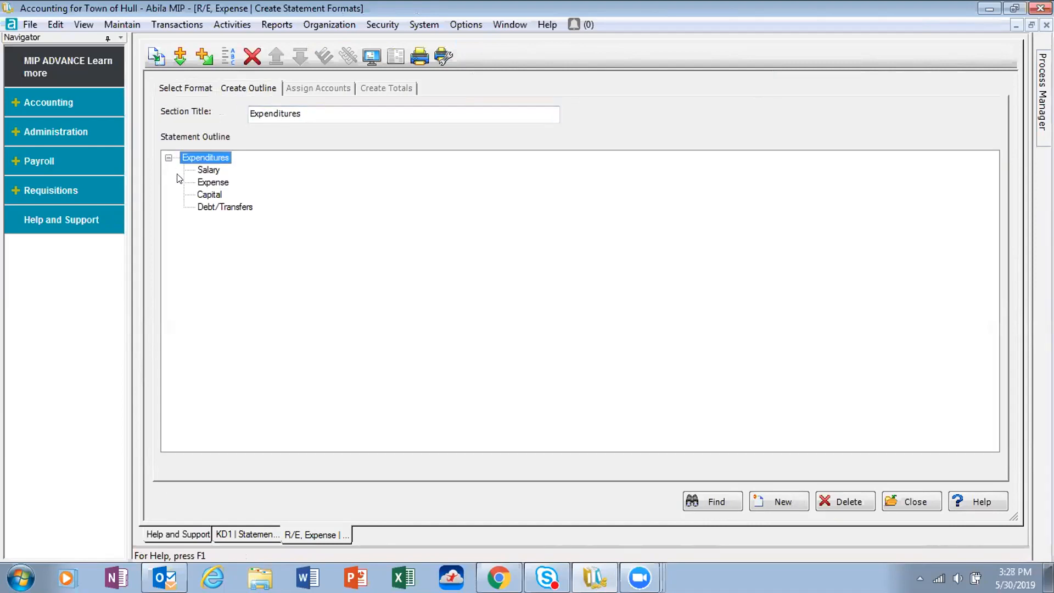
left_click(199, 170)
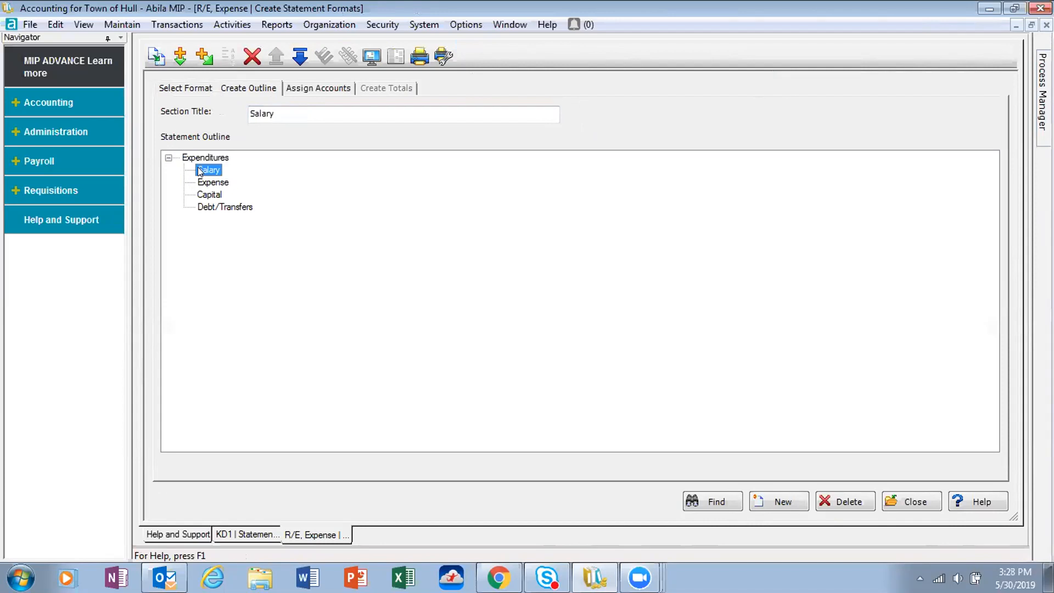
left_click(310, 89)
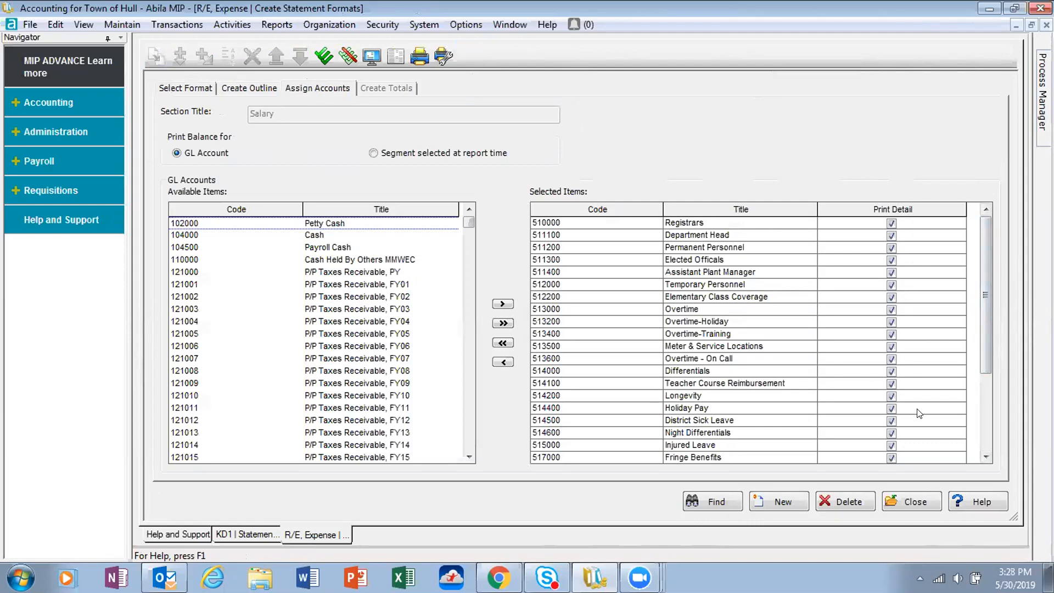
left_click(349, 57)
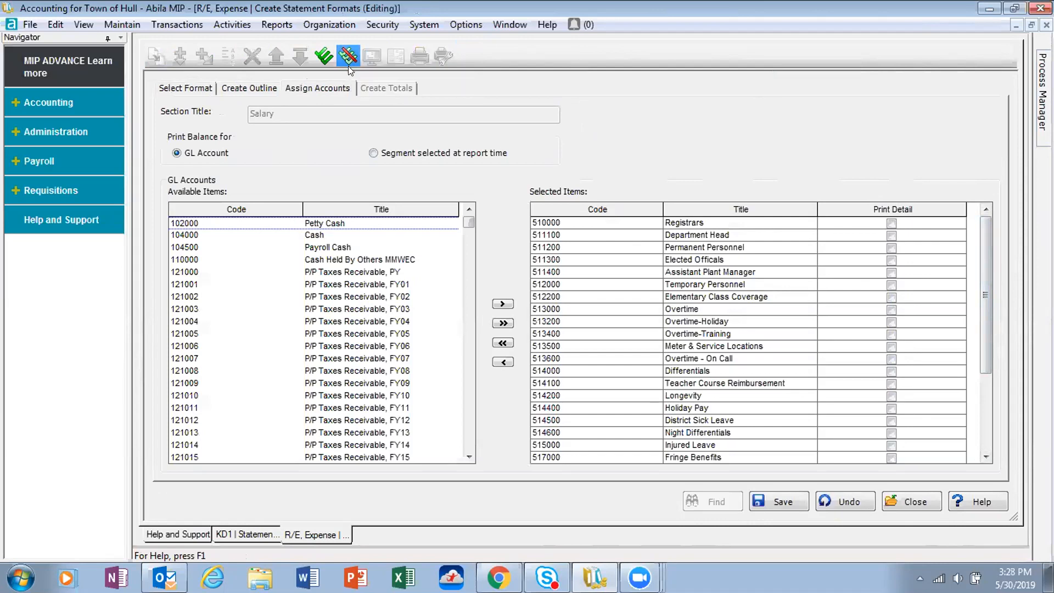
left_click(778, 500)
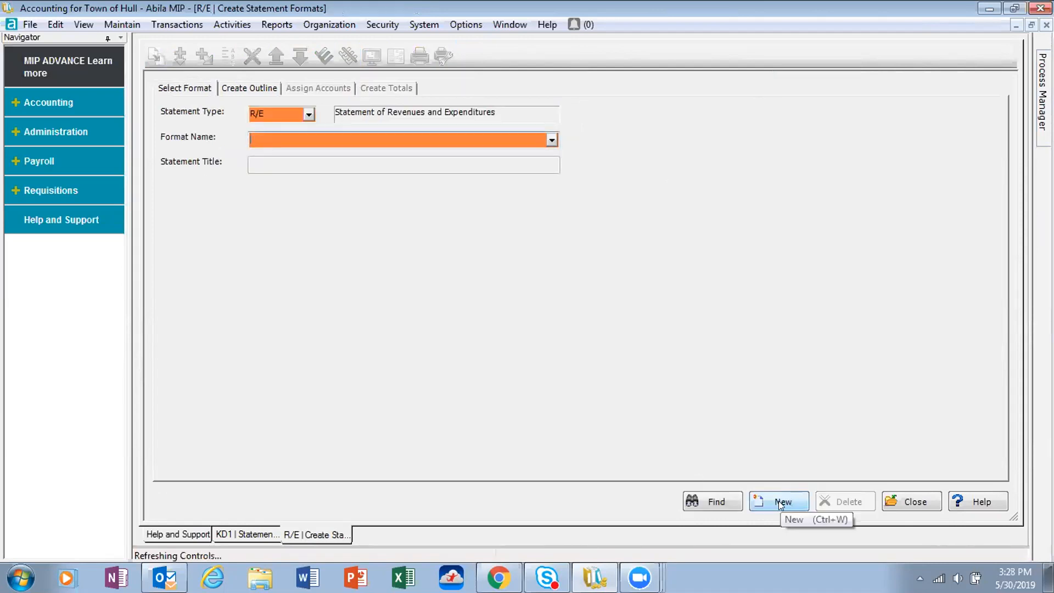
Return to the KD1 report setup, preview the report on screen to check the Salary section, and exit the preview
left_click(916, 502)
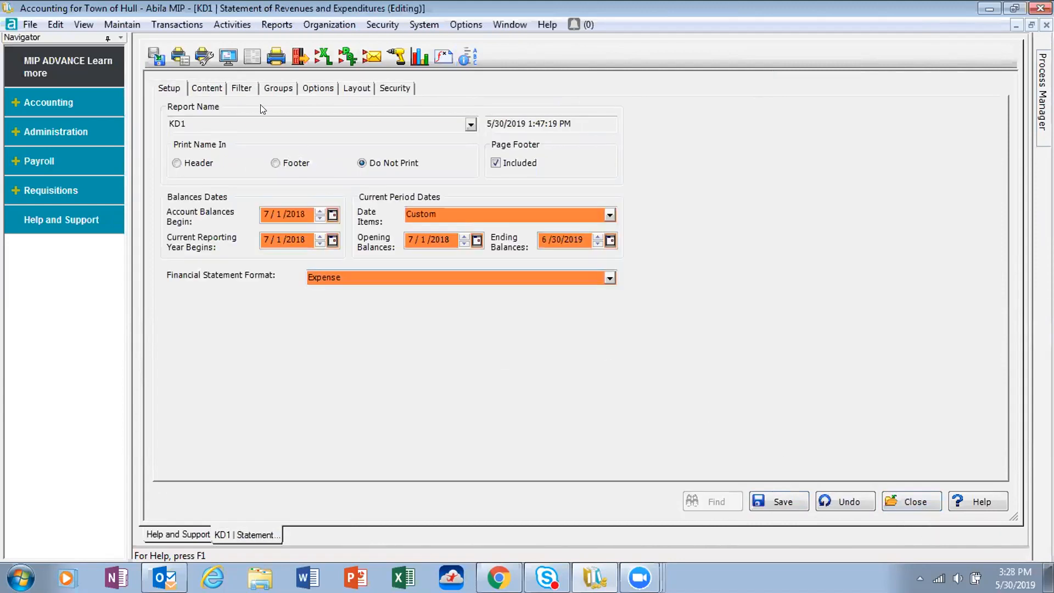
left_click(229, 56)
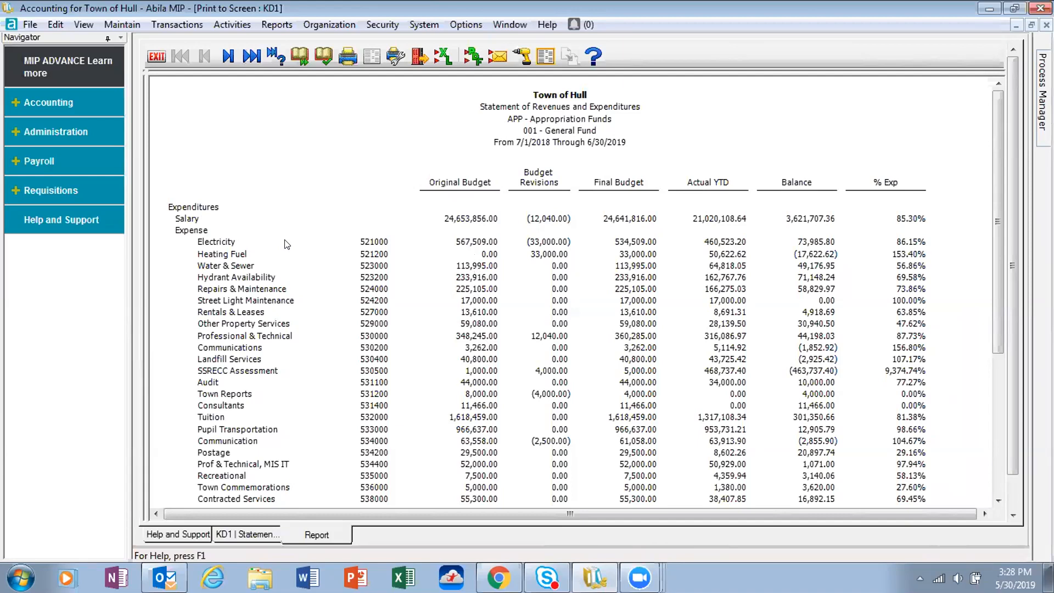
left_click(157, 56)
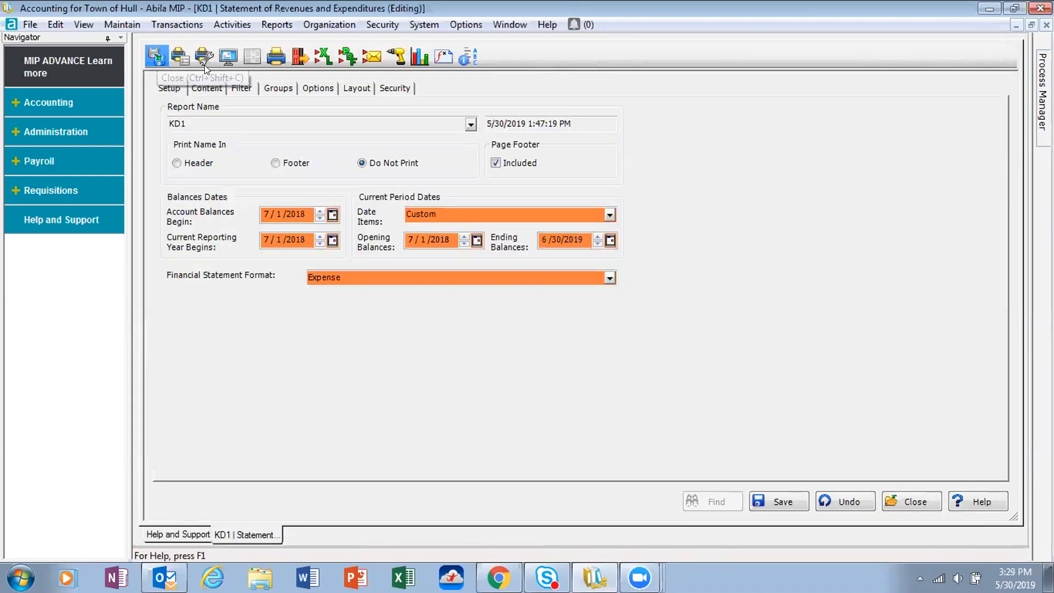
Turn on Print Detail for all GL accounts in the Expense statement format's Salary section, save the format, and return to the KD1 report
left_click(464, 56)
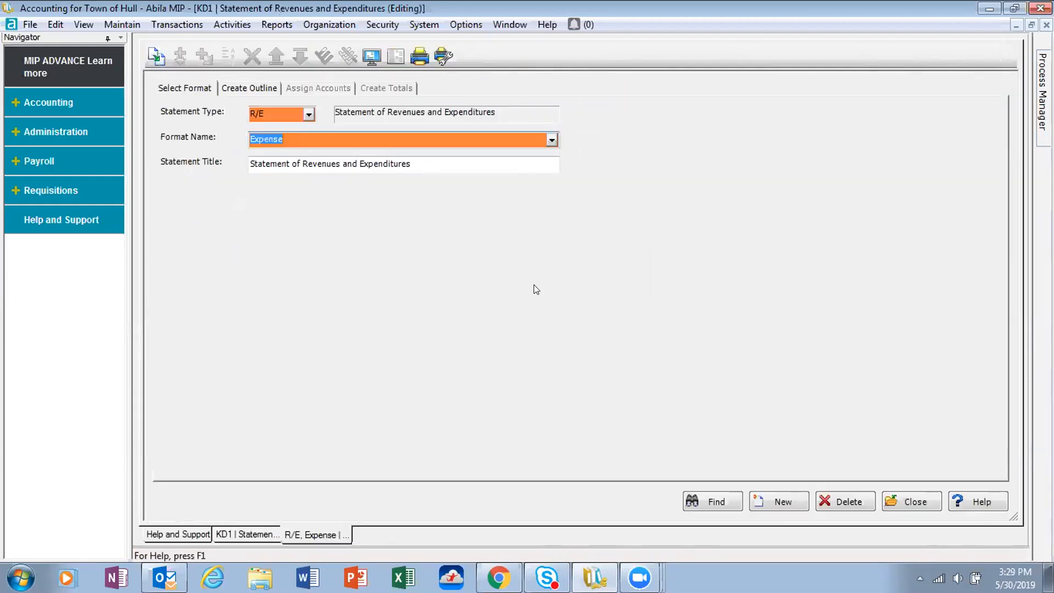
left_click(262, 89)
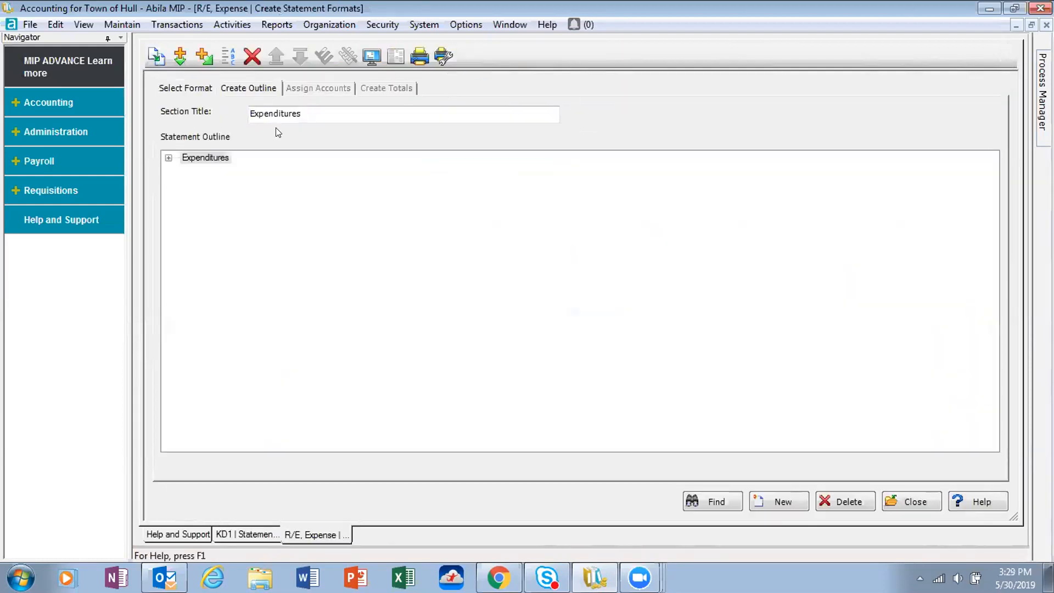
left_click(169, 158)
left_click(207, 170)
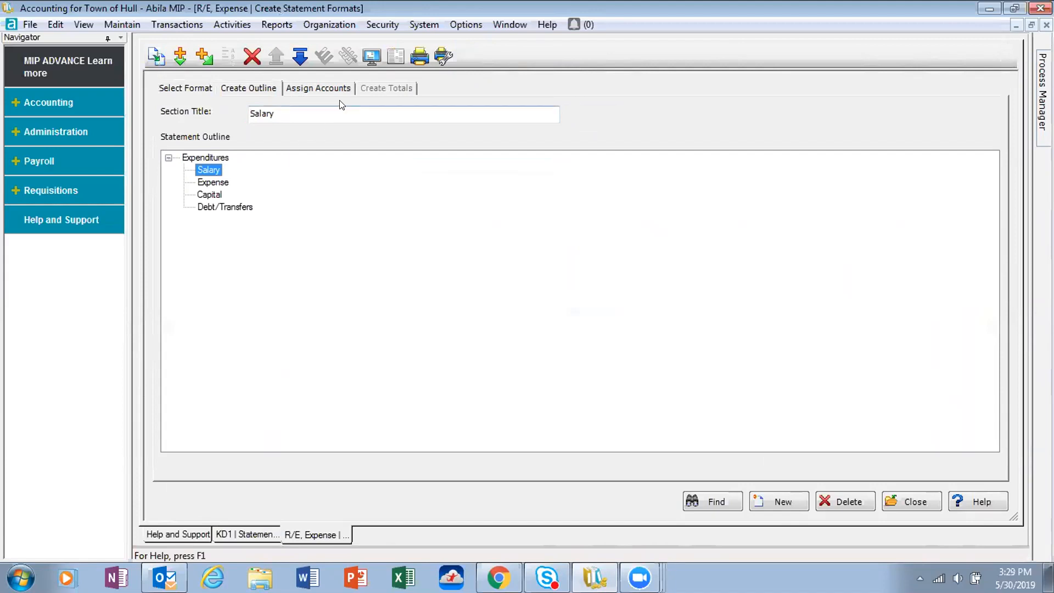
left_click(323, 86)
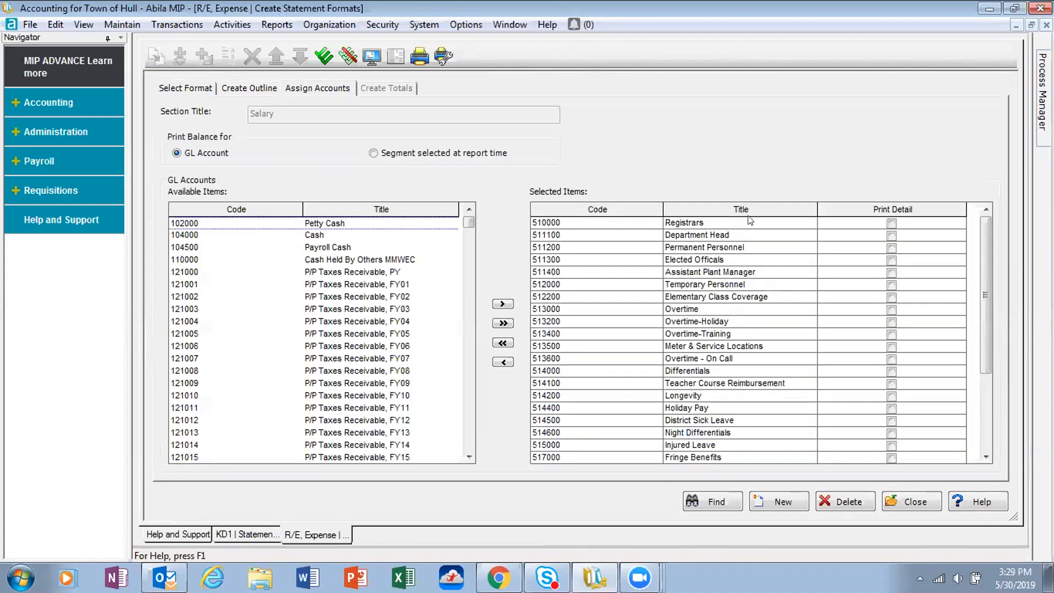
left_click(891, 236)
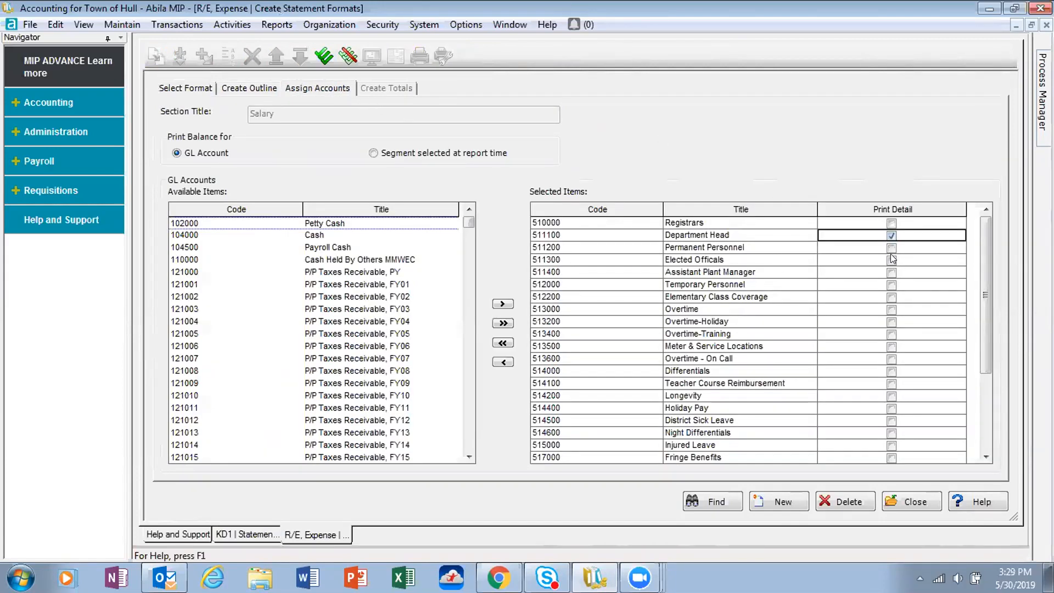
left_click(316, 56)
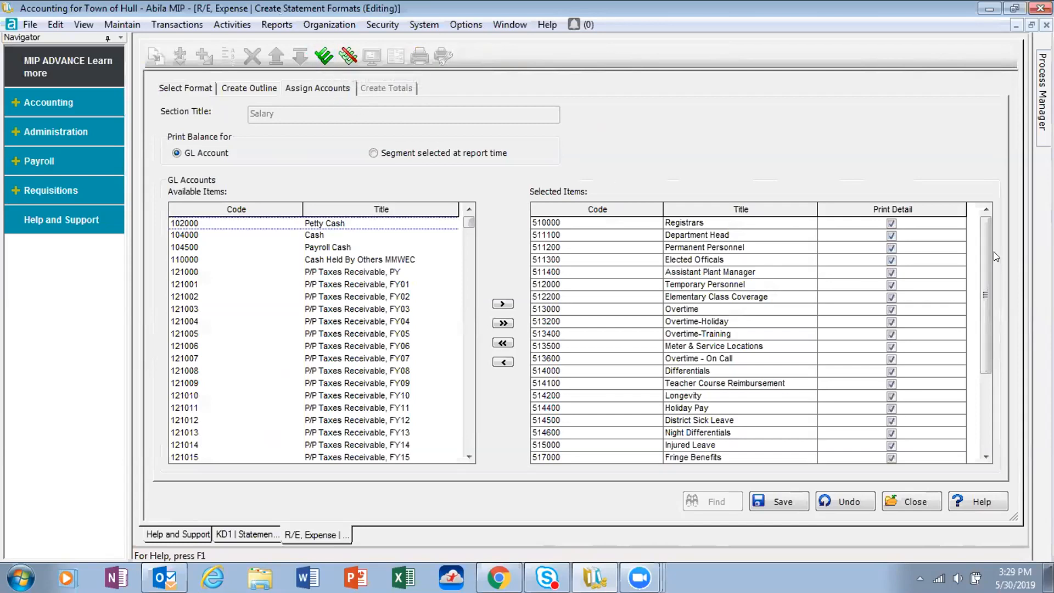
left_click(782, 500)
left_click(907, 500)
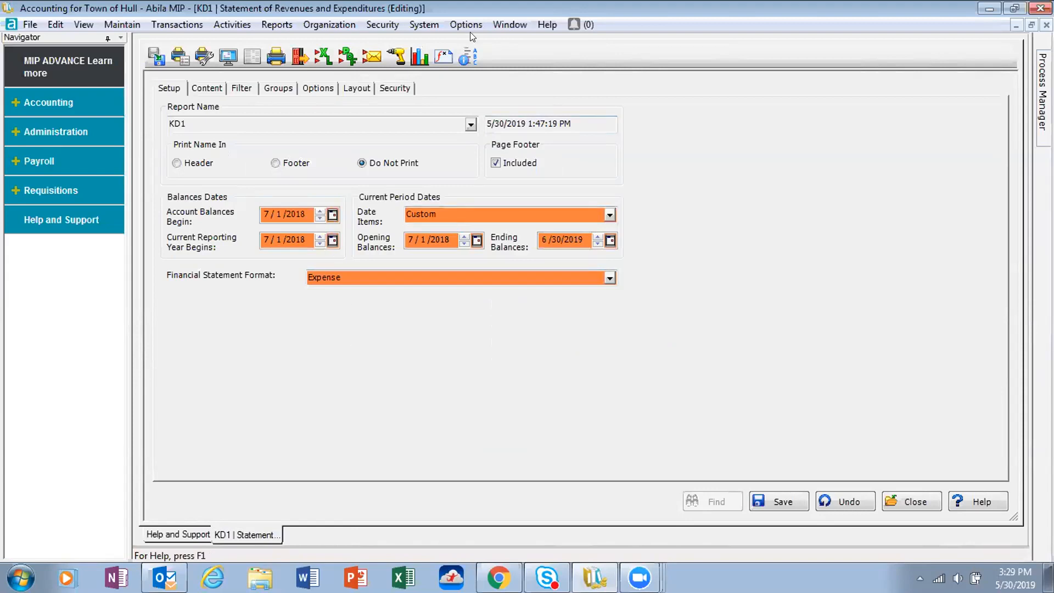
Set the Statement Level to 1 in the KD1 report options
left_click(311, 89)
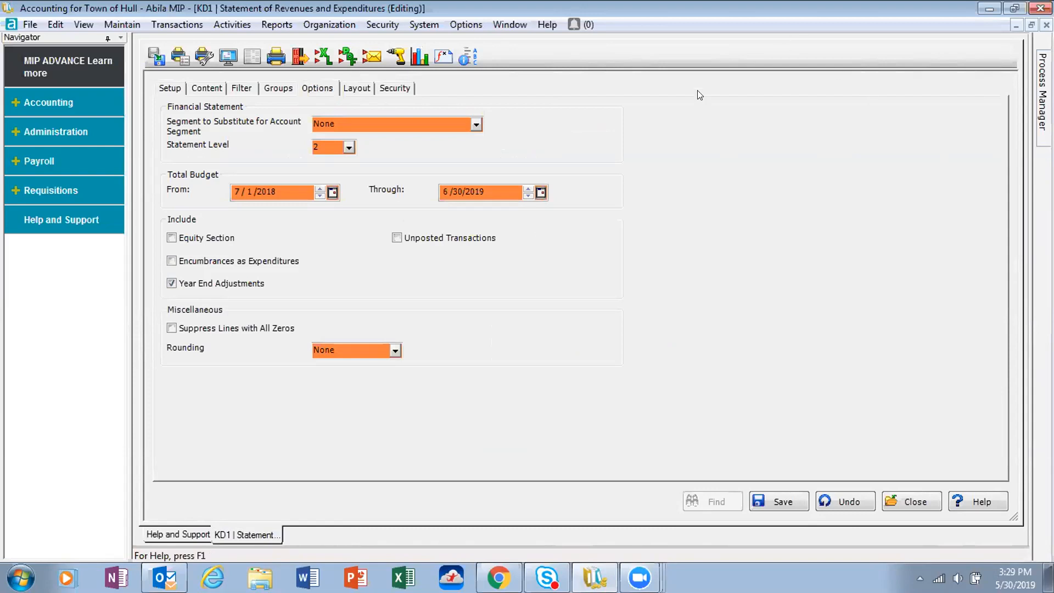
left_click(349, 145)
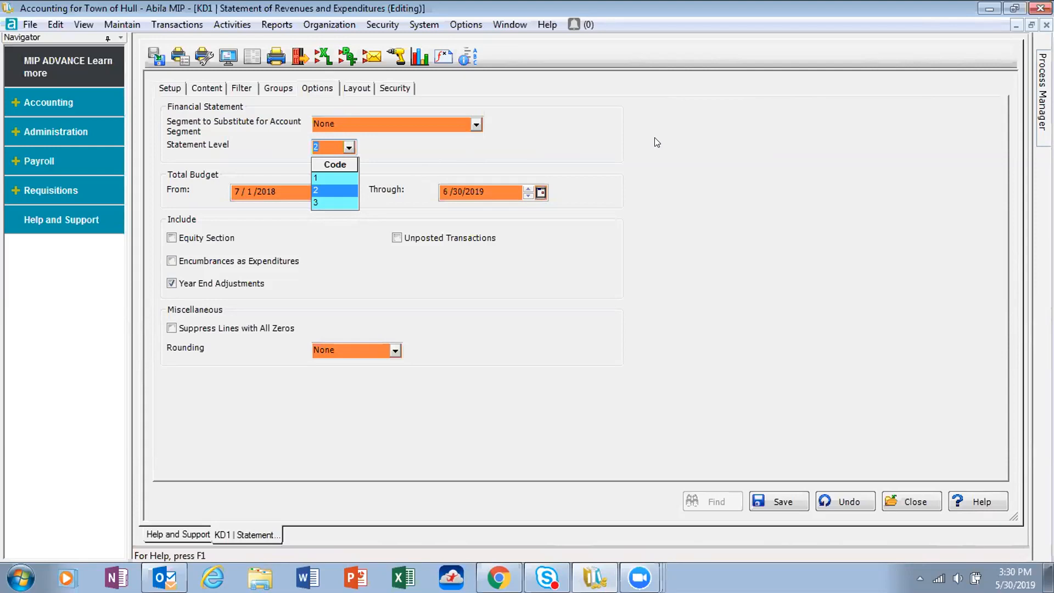
left_click(336, 177)
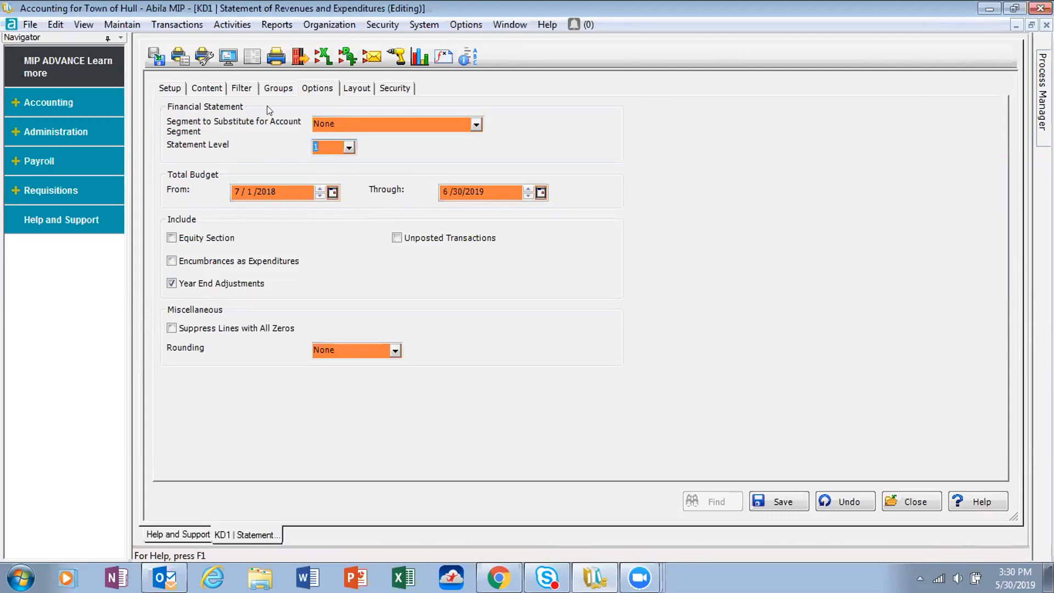
Preview the KD1 report on screen, check how expenditures are listed through the General Fund's Total Expenditures, and exit the preview
left_click(230, 59)
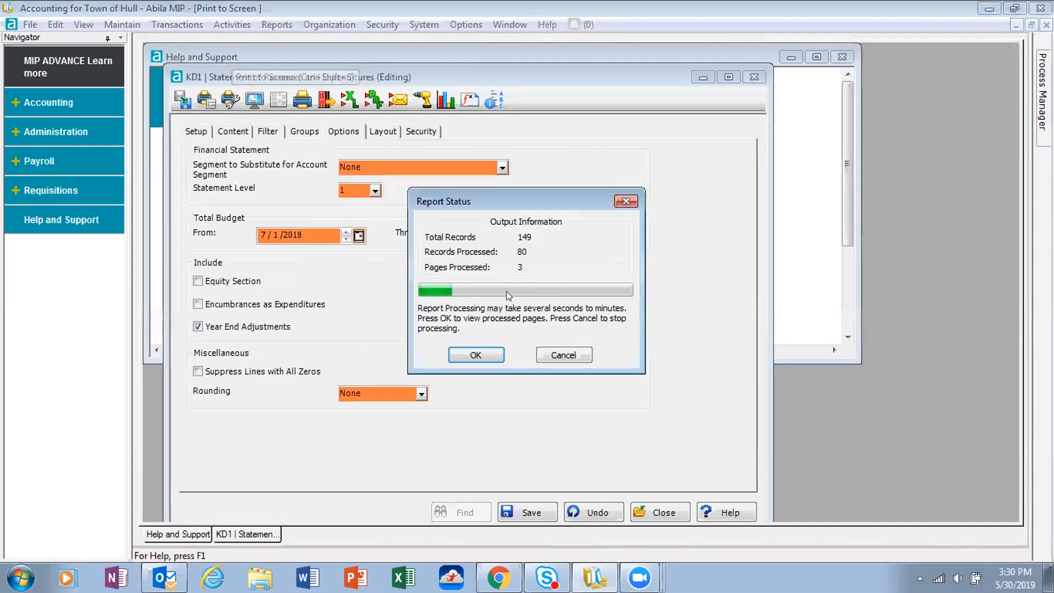
scroll(994, 258, "down", 1)
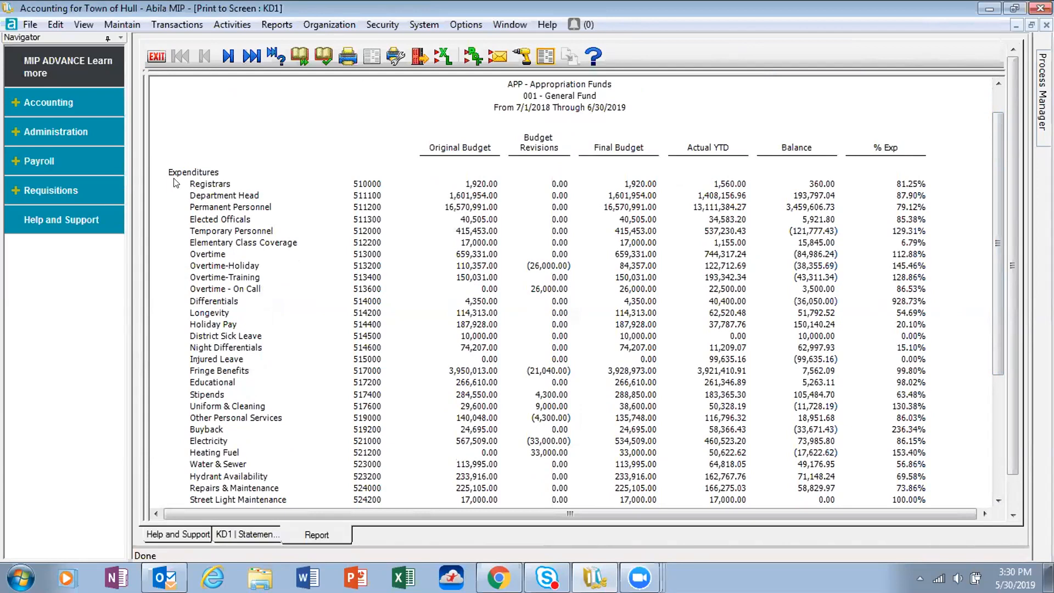
left_click_drag(1001, 237, 977, 163)
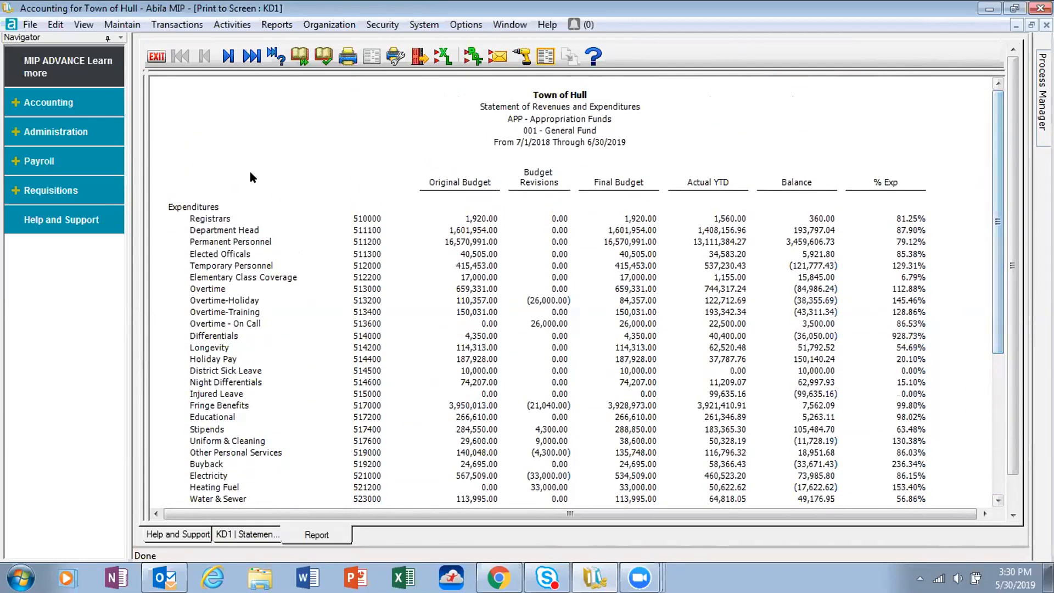
left_click(227, 56)
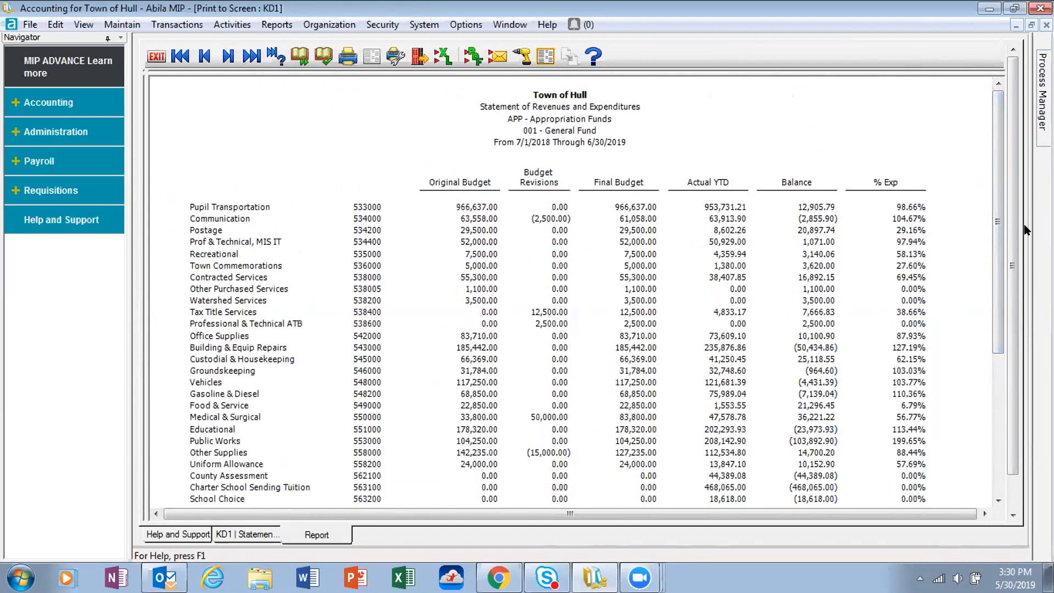
mouse_move(994, 229)
left_mouse_down()
mouse_move(992, 381)
mouse_move(992, 233)
left_mouse_up()
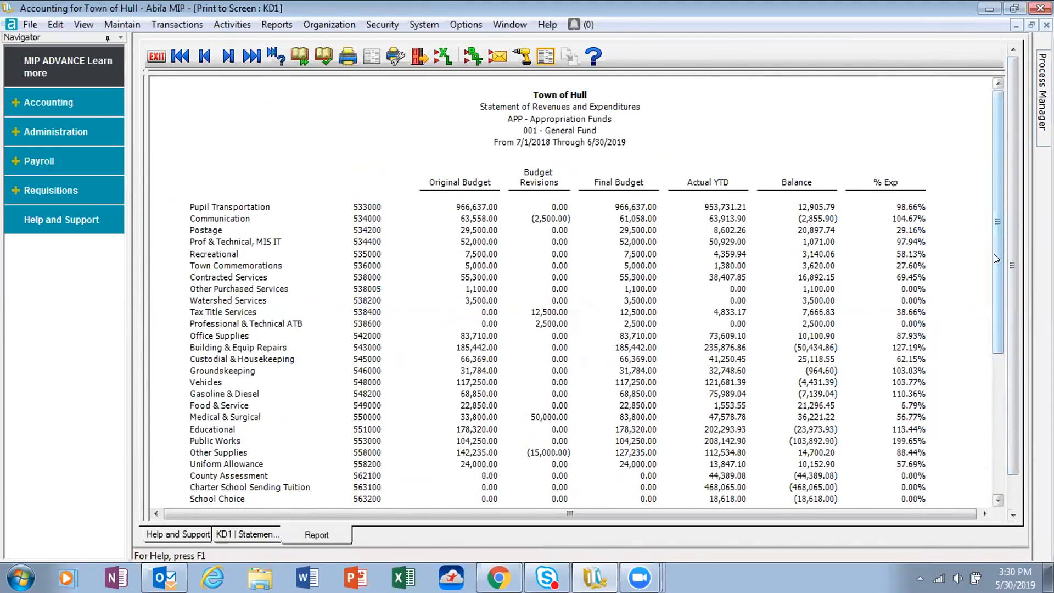
left_click_drag(994, 253, 997, 277)
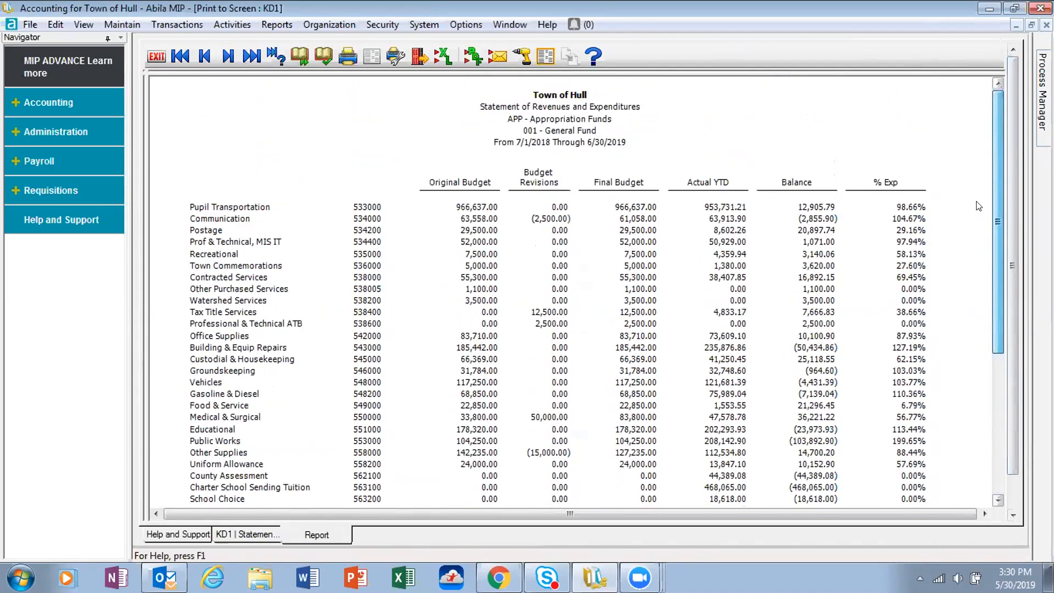
left_click(227, 65)
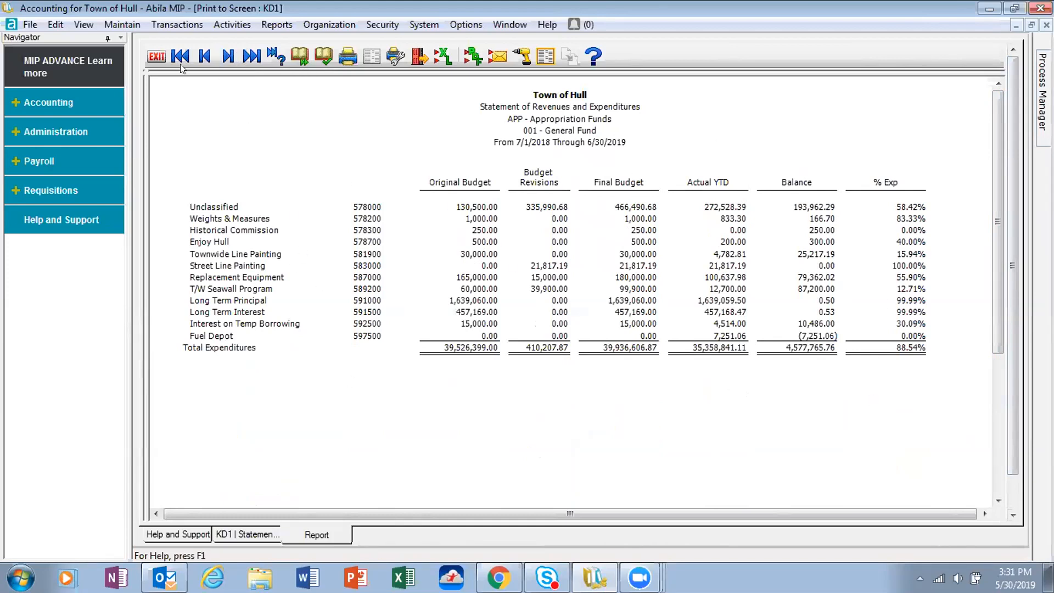
left_click(158, 58)
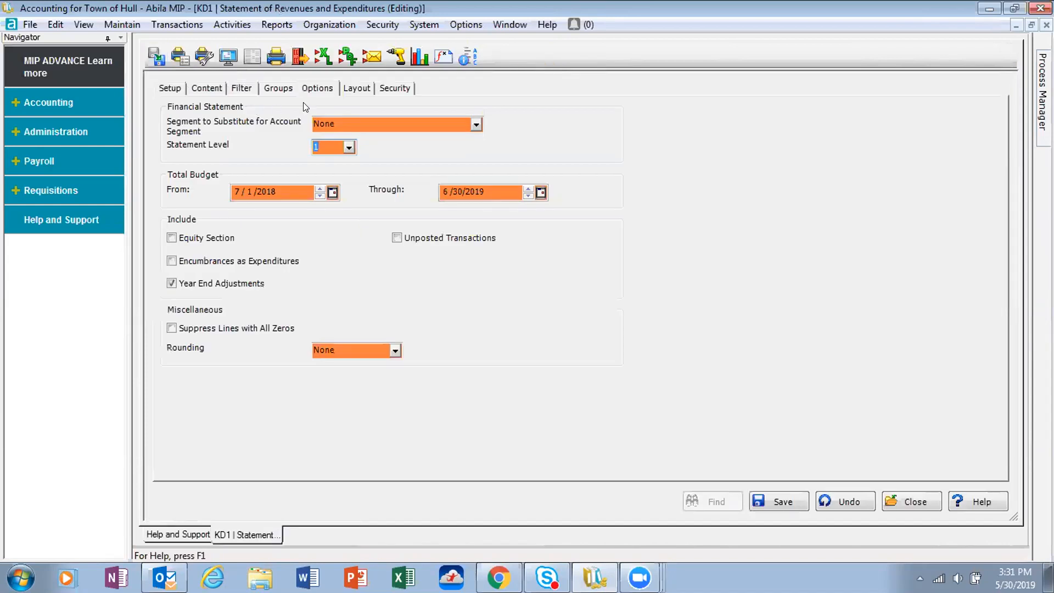
Set the Statement Level to 3, preview the report's first and last pages on screen, and exit the preview
left_click(348, 148)
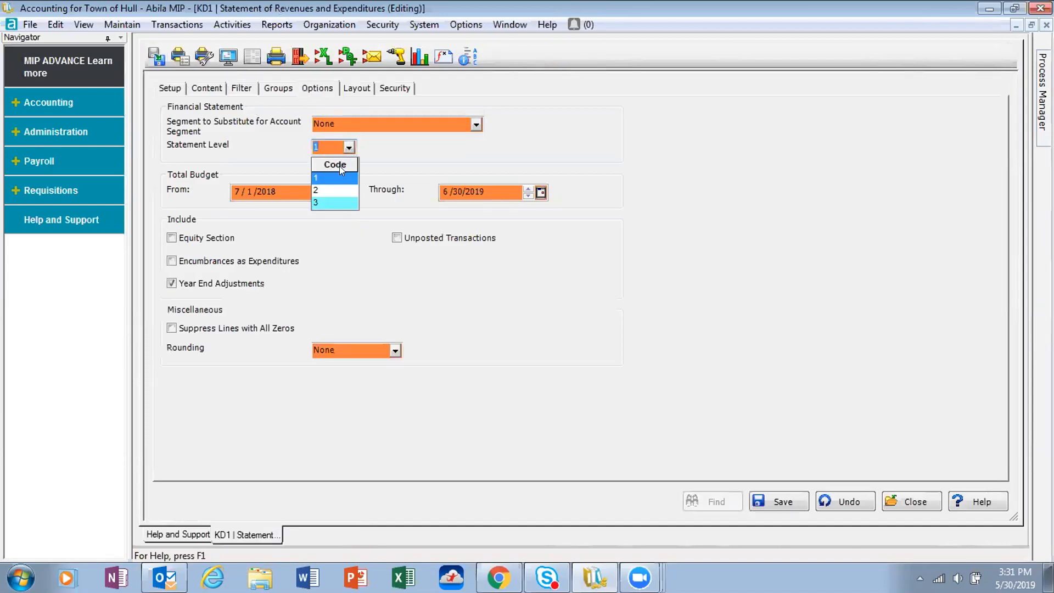
left_click(327, 202)
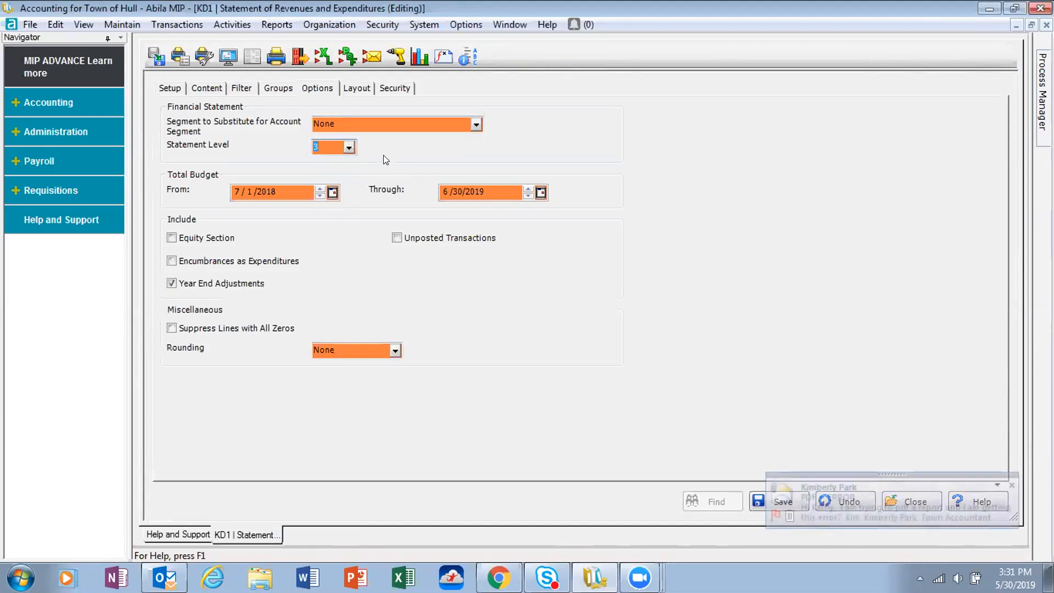
left_click(1012, 486)
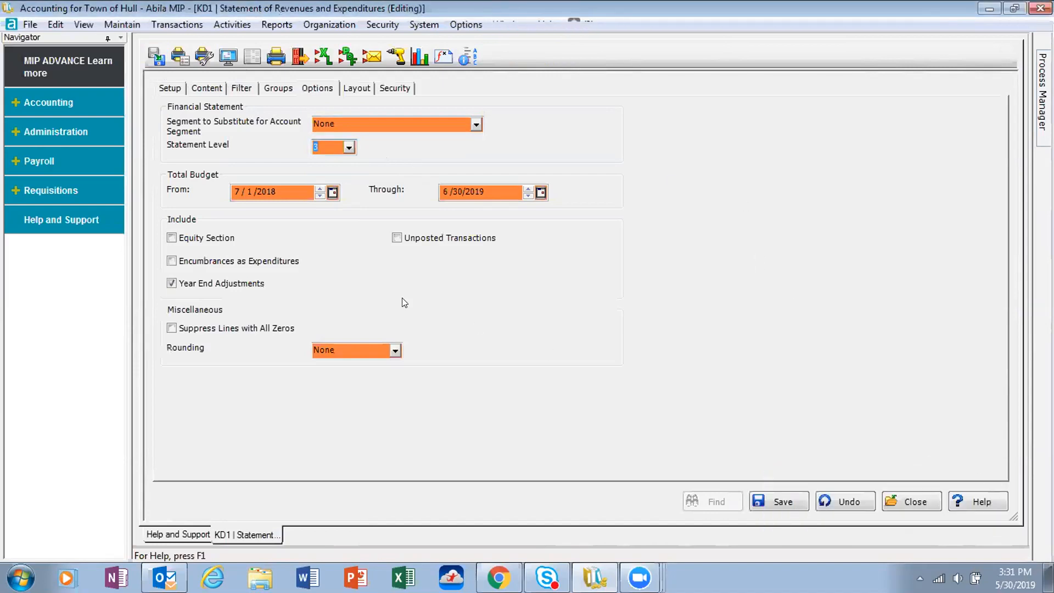
left_click(228, 56)
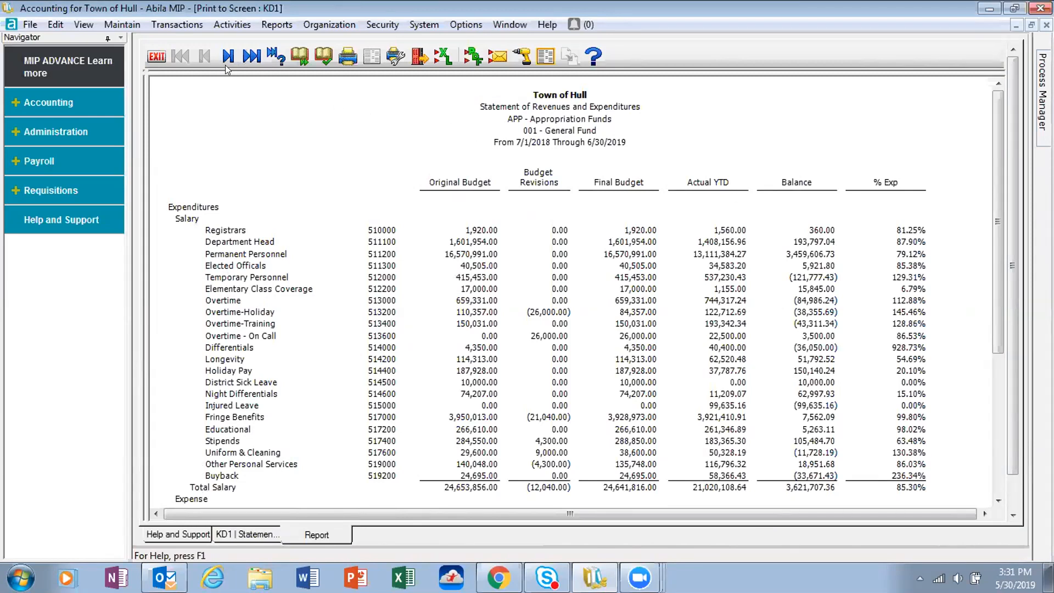
left_click(246, 55)
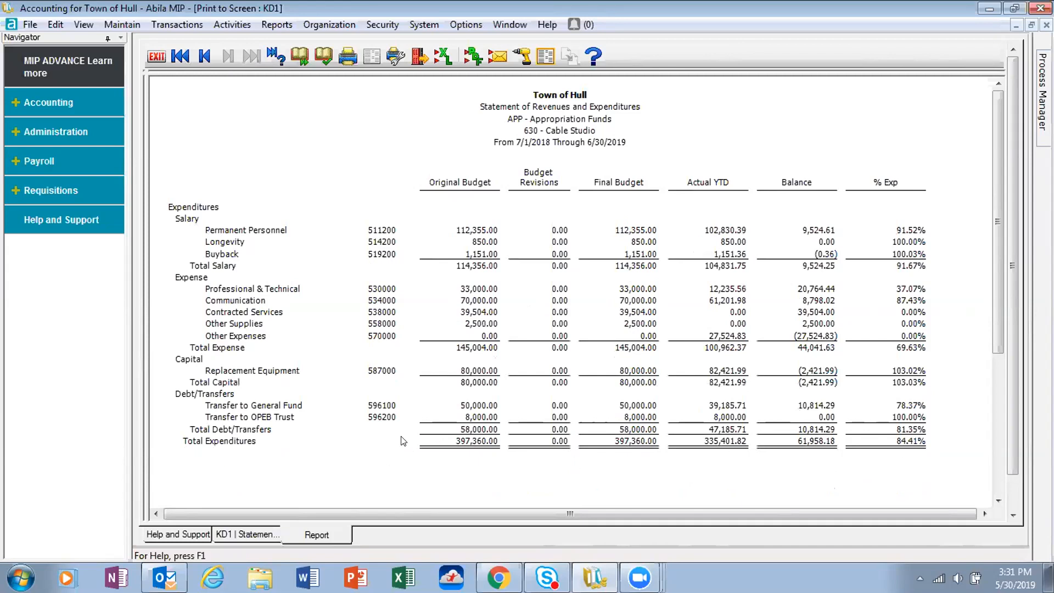
left_click(155, 57)
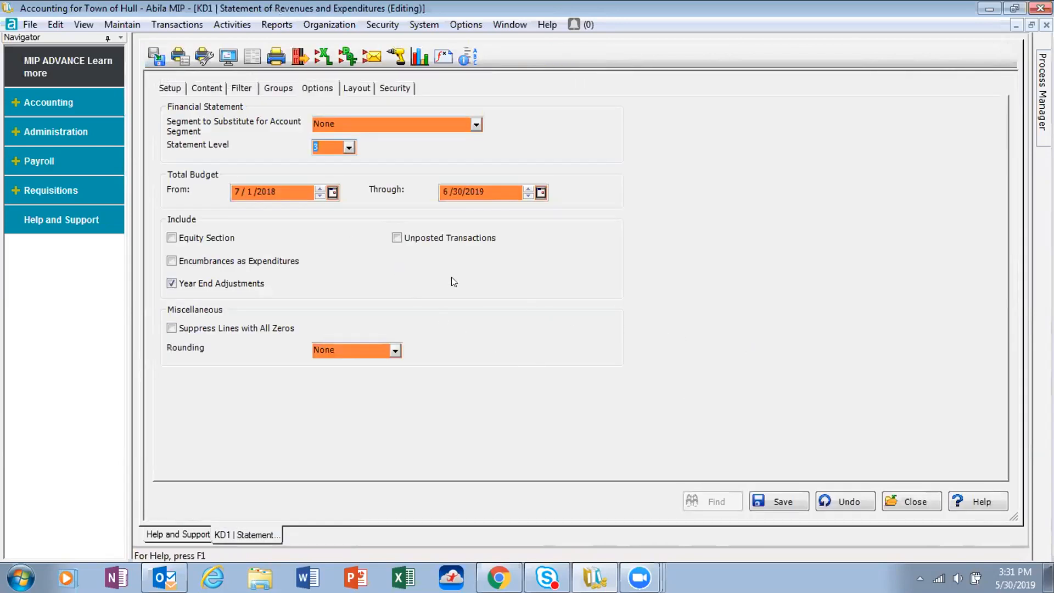
Return to the report setup, preview the General Fund page of the KD1 report on screen, and exit the preview
left_click(169, 89)
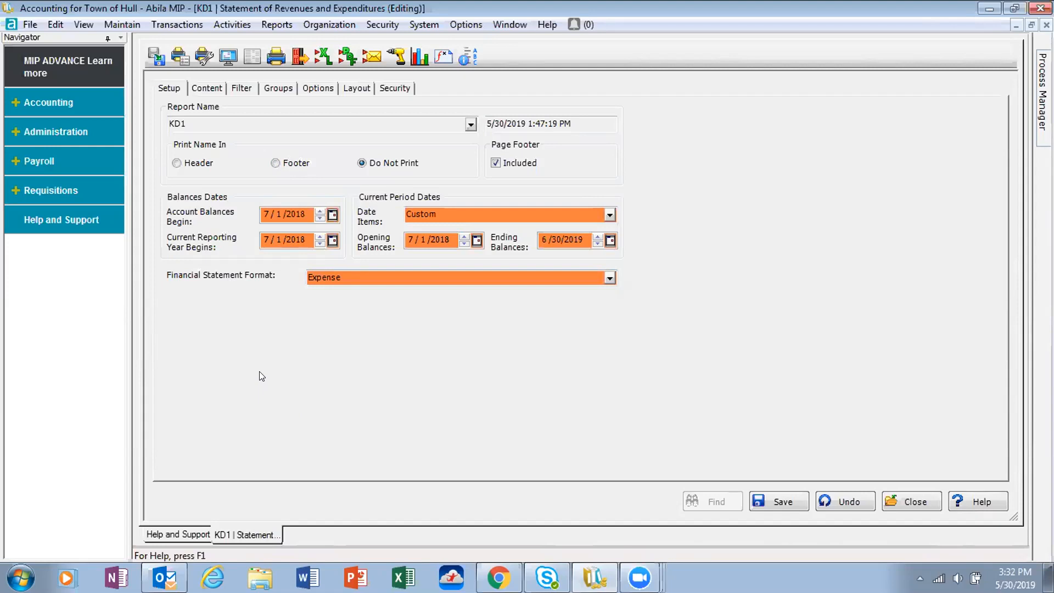
left_click(226, 54)
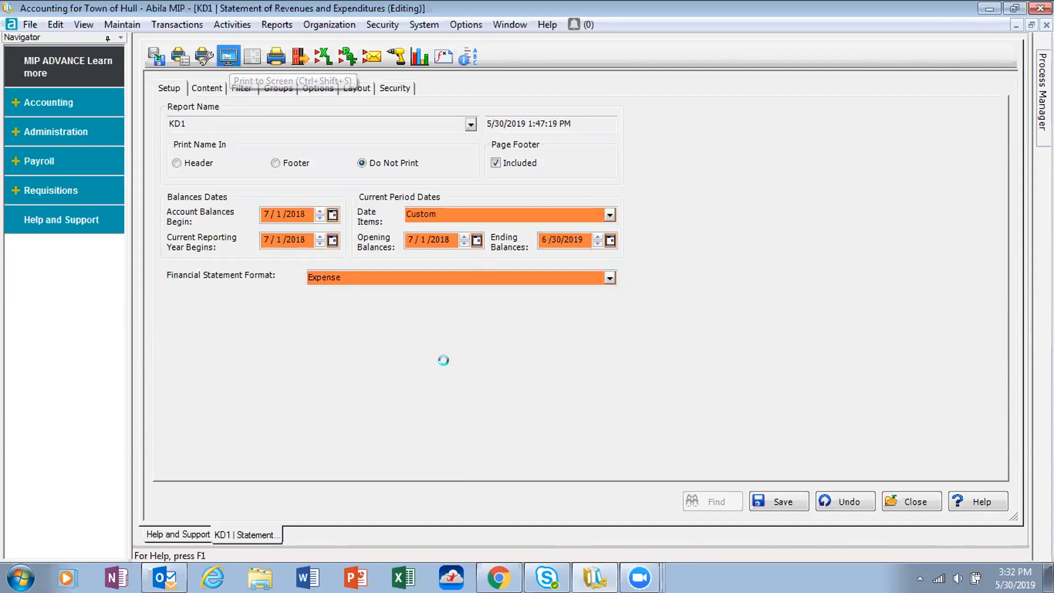
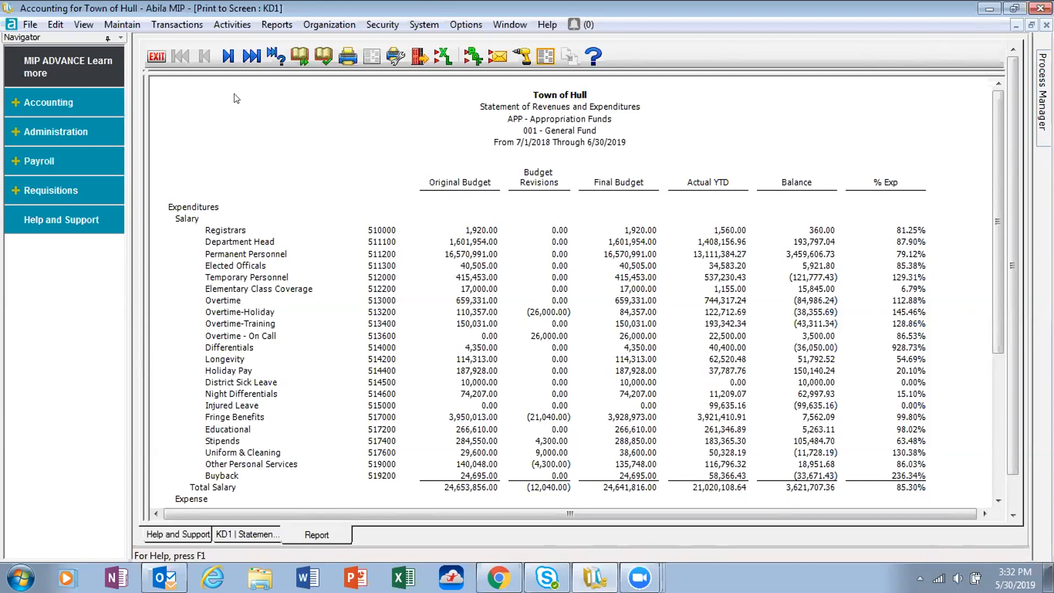
left_click(155, 57)
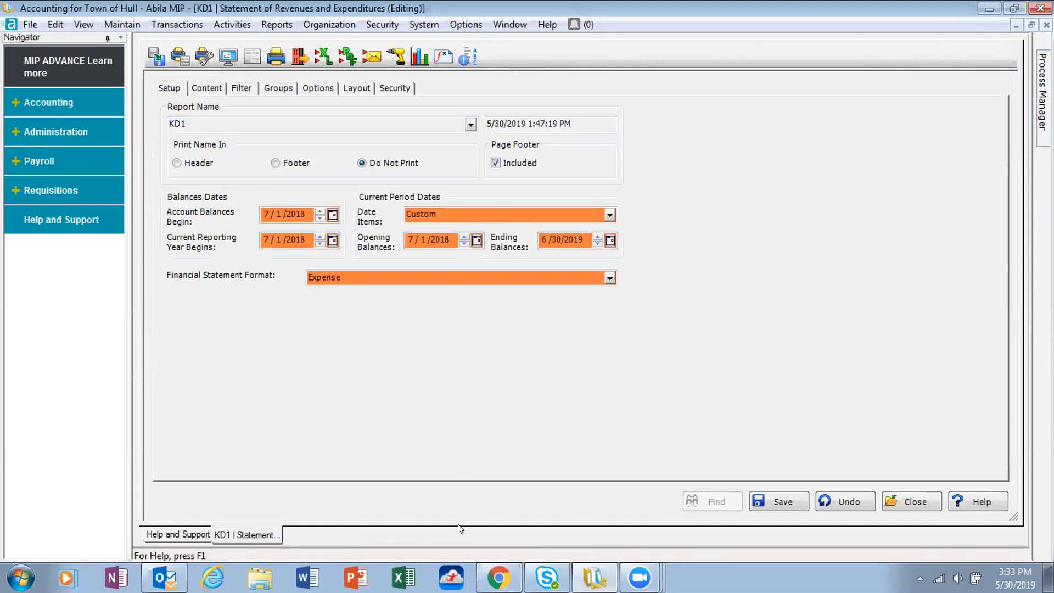
Examine the columns available for the KD1 report body, with the Title and Account Code groups collapsed
left_click(203, 88)
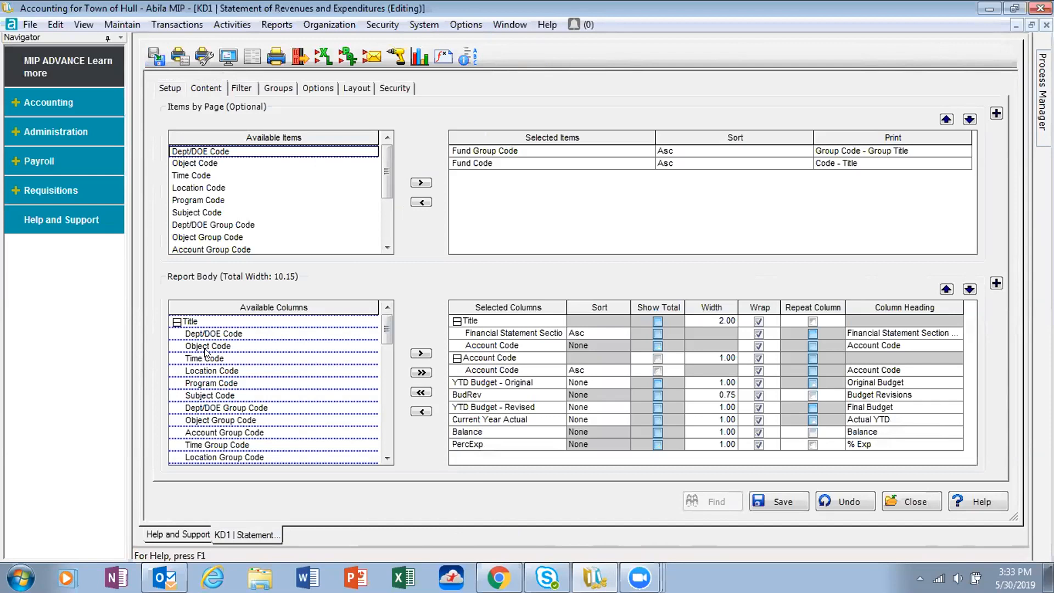
left_click(176, 322)
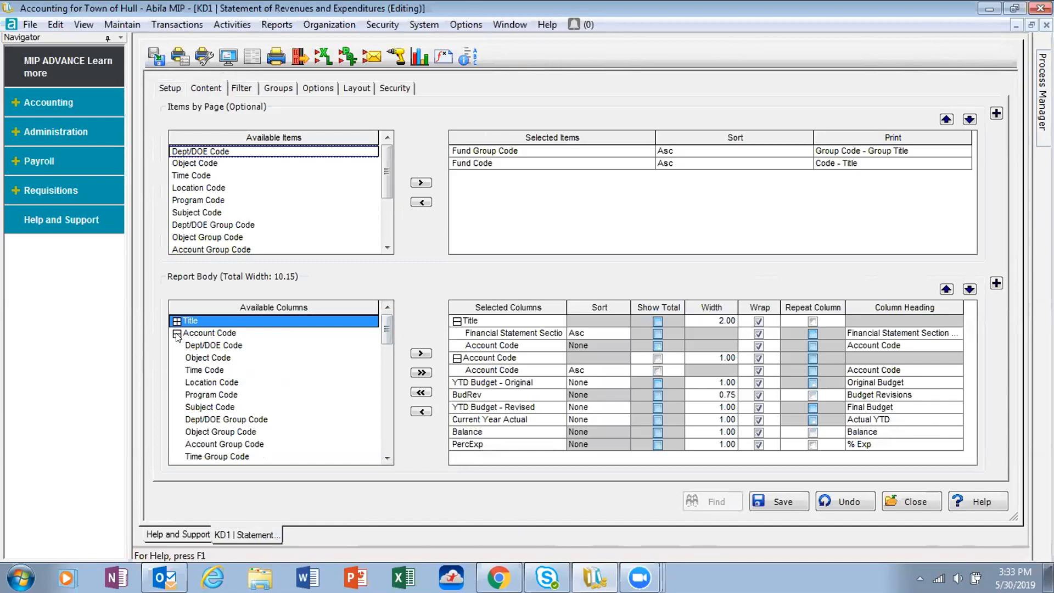
left_click(176, 333)
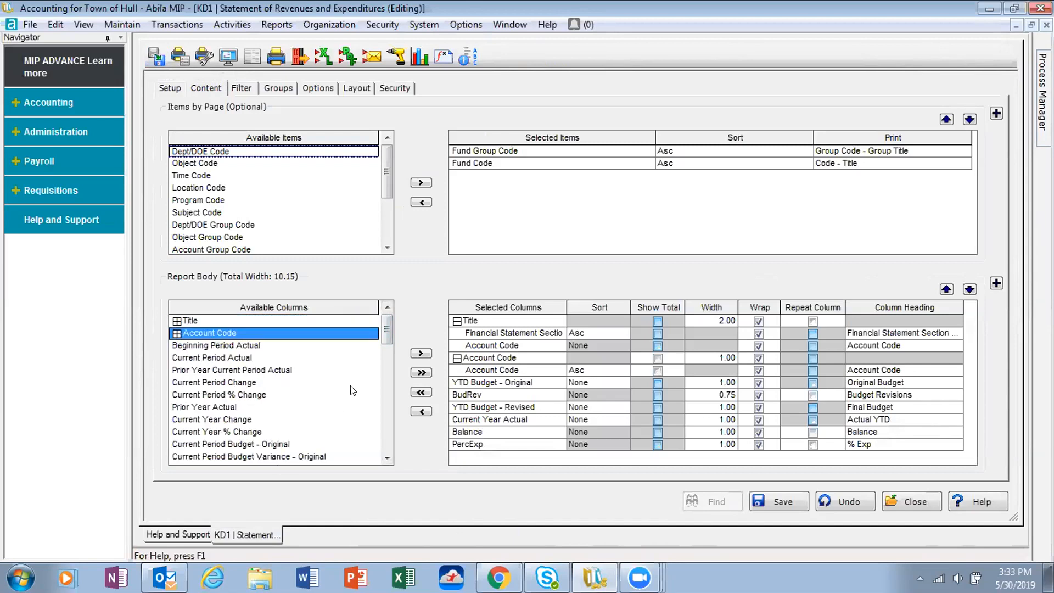
left_click_drag(385, 337, 388, 365)
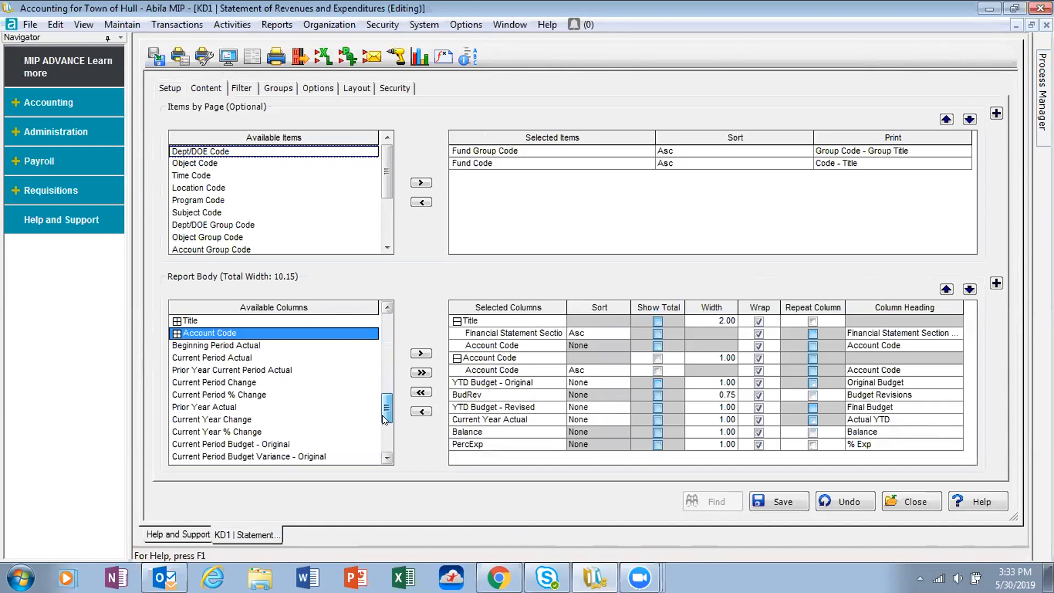
left_click_drag(385, 440, 384, 447)
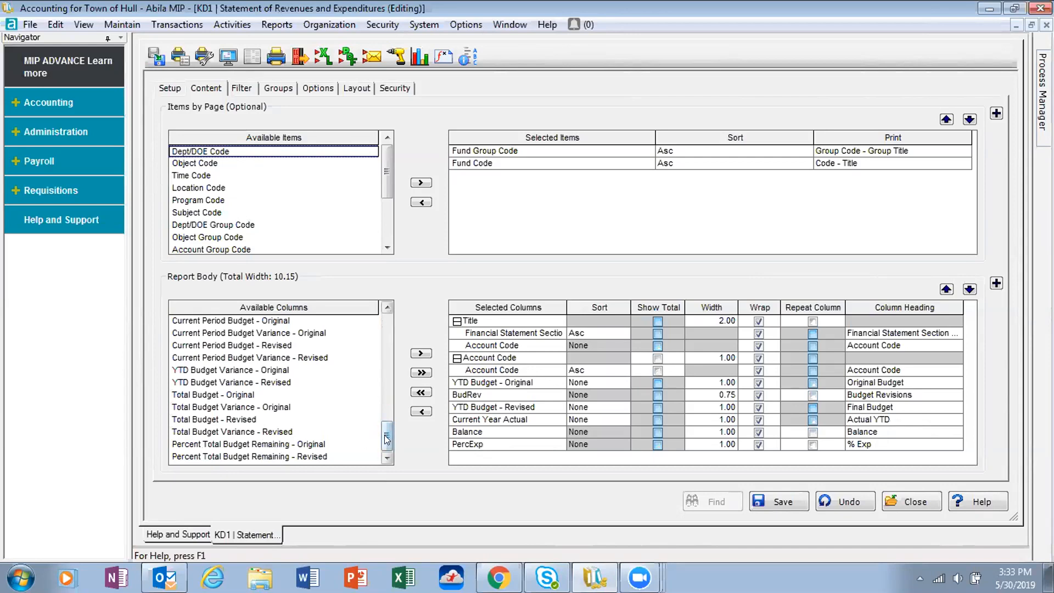
left_click_drag(387, 437, 386, 421)
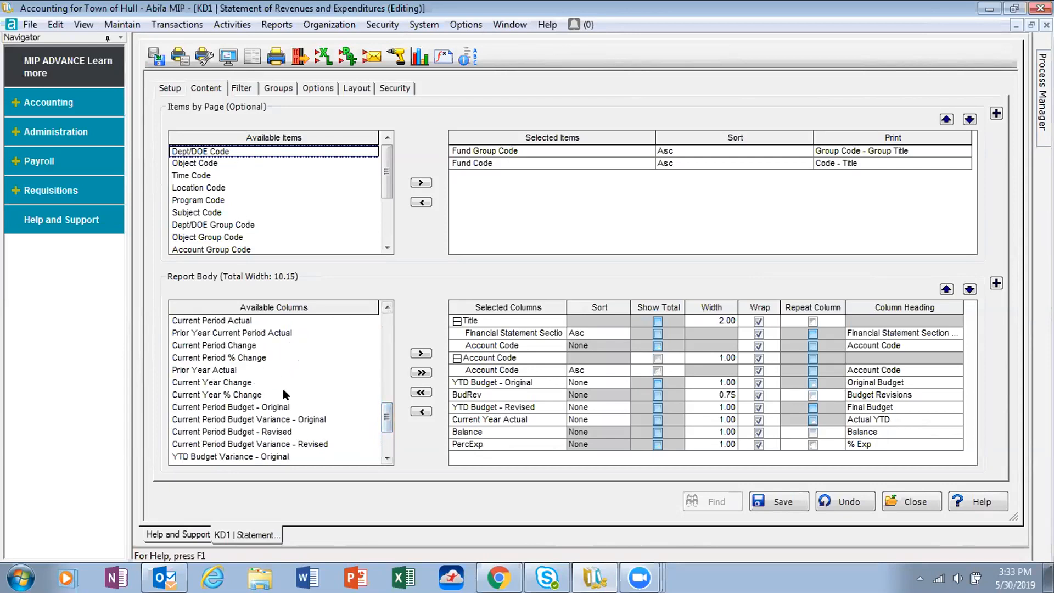
left_click_drag(387, 417, 388, 327)
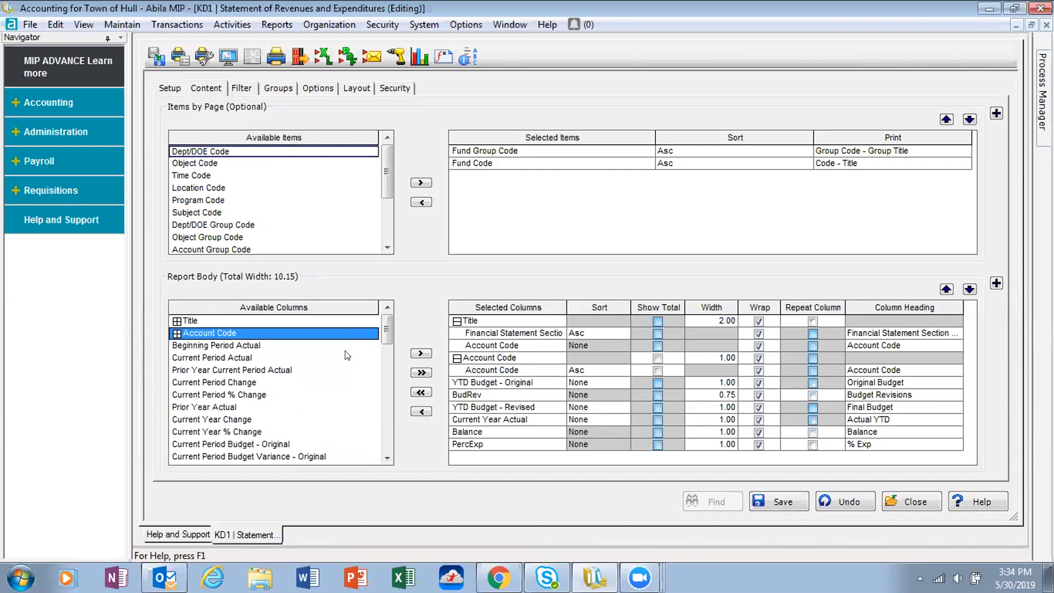
View the empty Custom Columns window, close it, and locate the custom columns BudRev, Balance and PercExp among the report body's selected columns
left_click(445, 58)
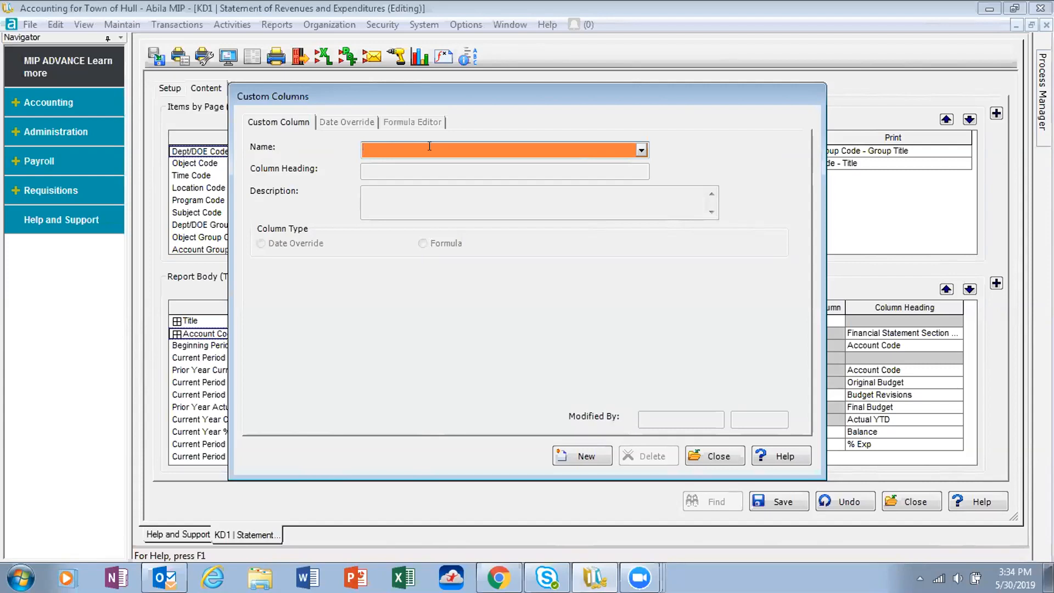
left_click(710, 449)
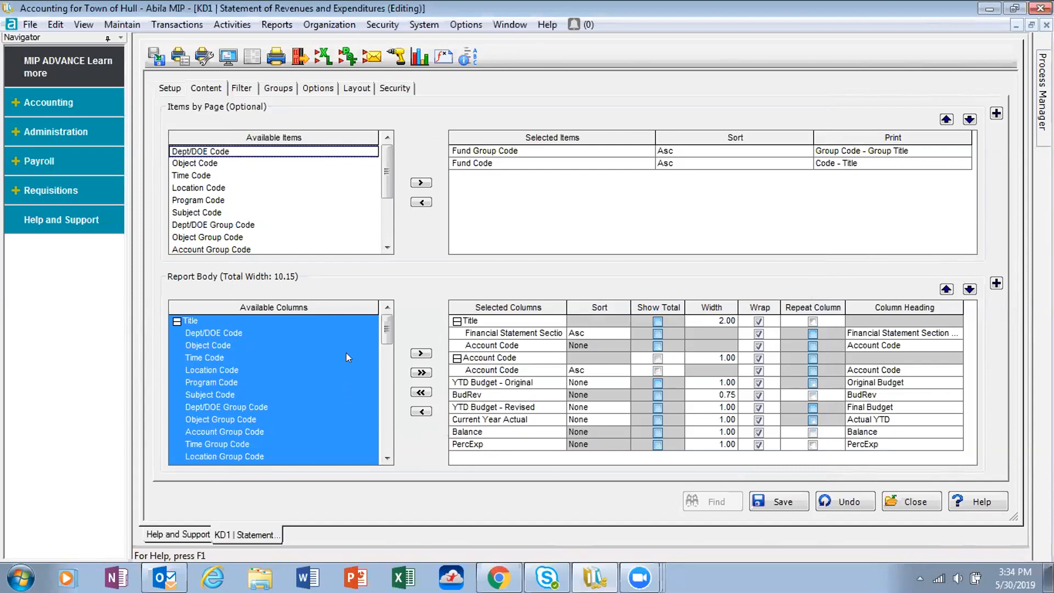
left_click_drag(385, 333, 386, 447)
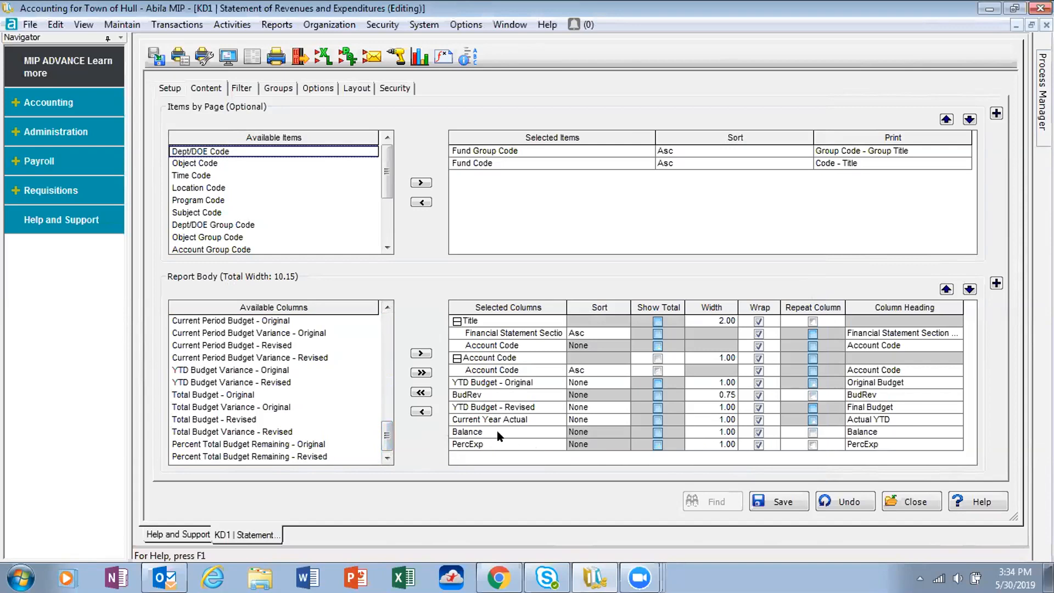
left_click(485, 394)
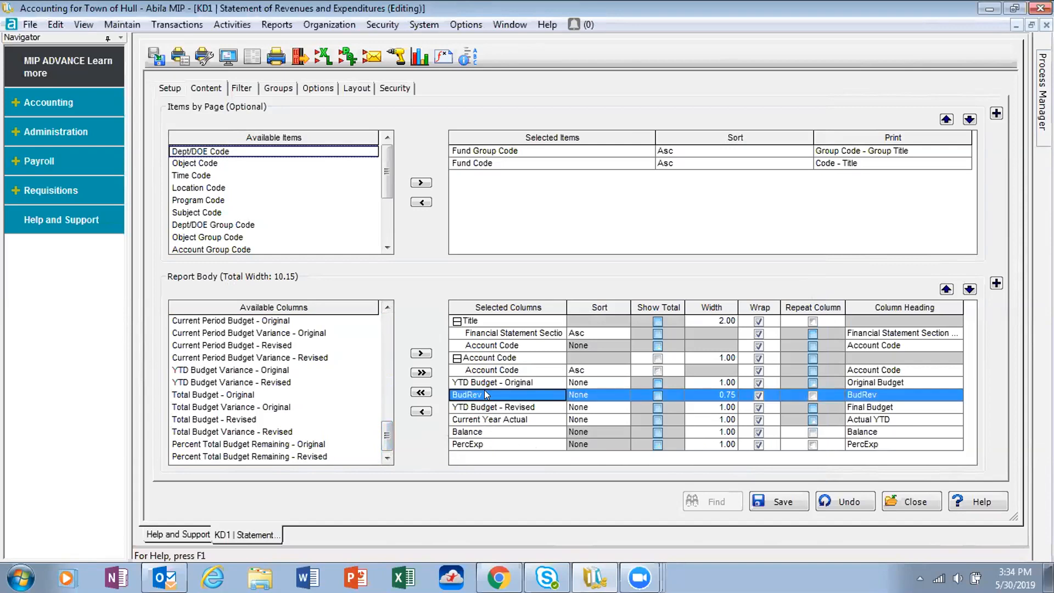
left_click(489, 432)
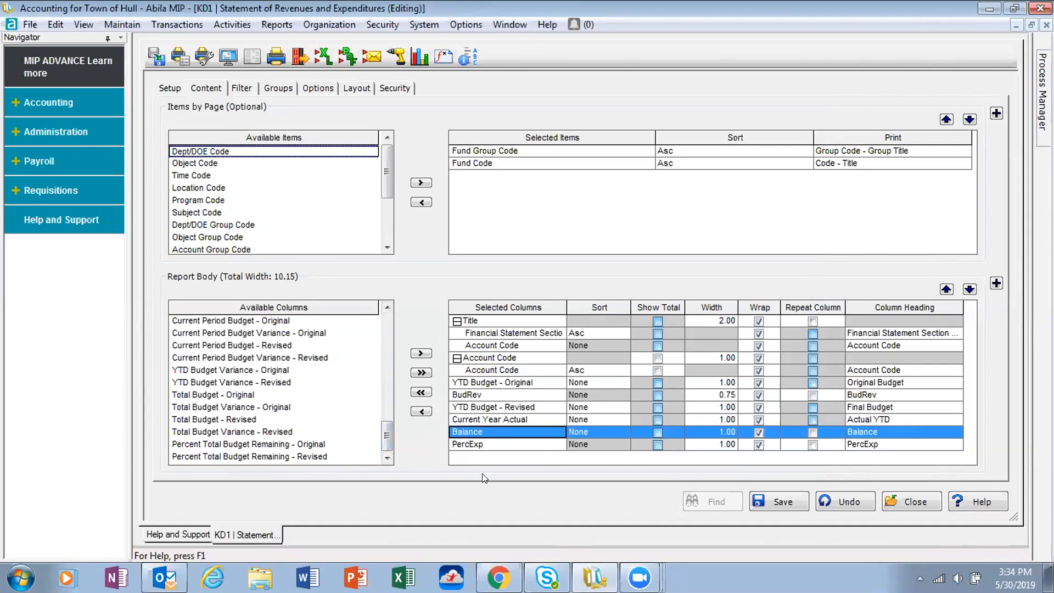
left_click(483, 445)
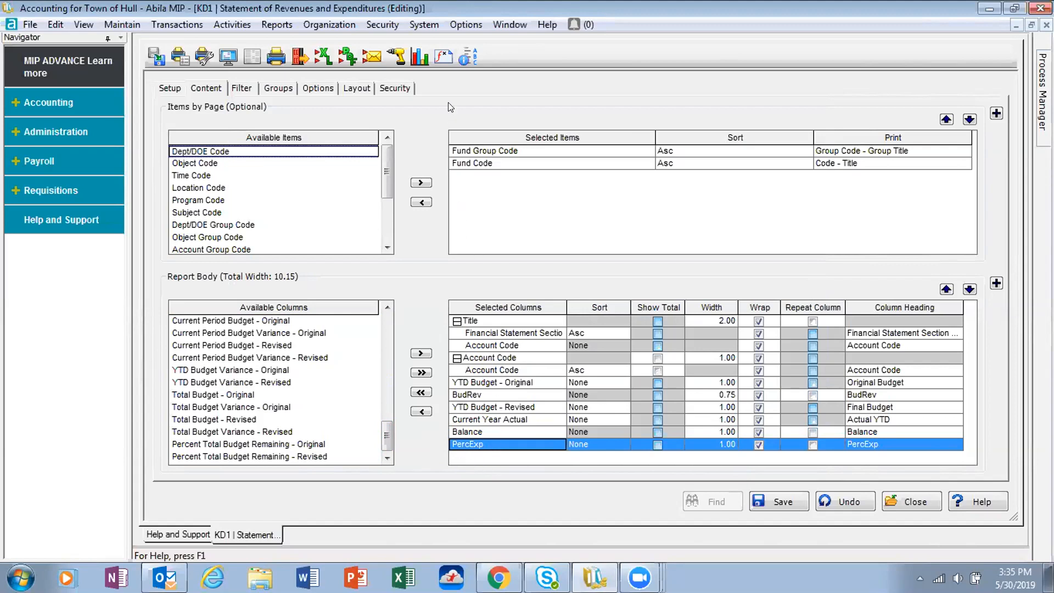
Load the PercExp custom column and switch its column type to Date Override and back to Formula
left_click(442, 56)
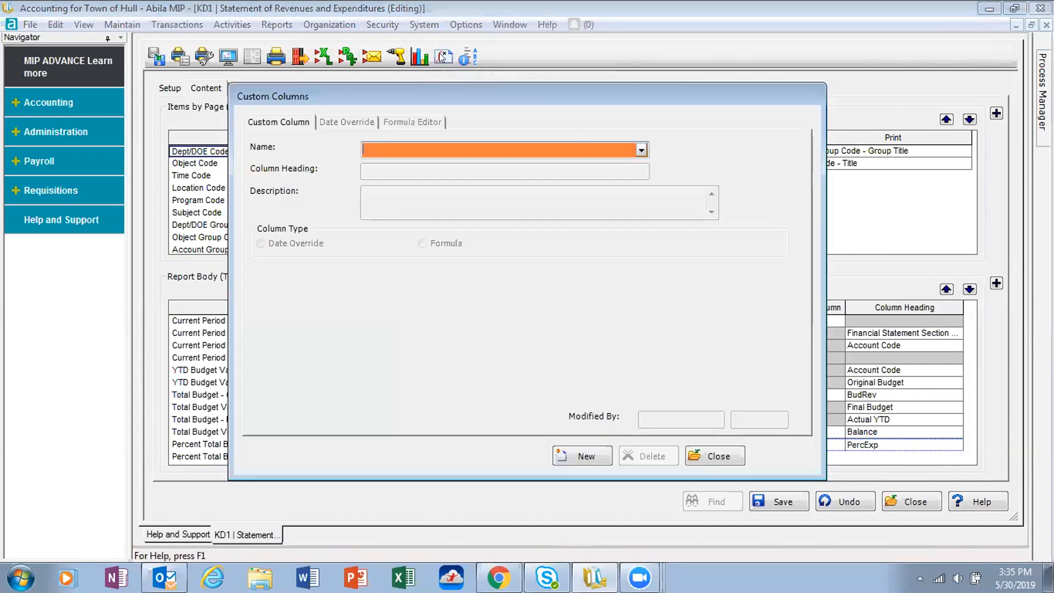
left_click(642, 151)
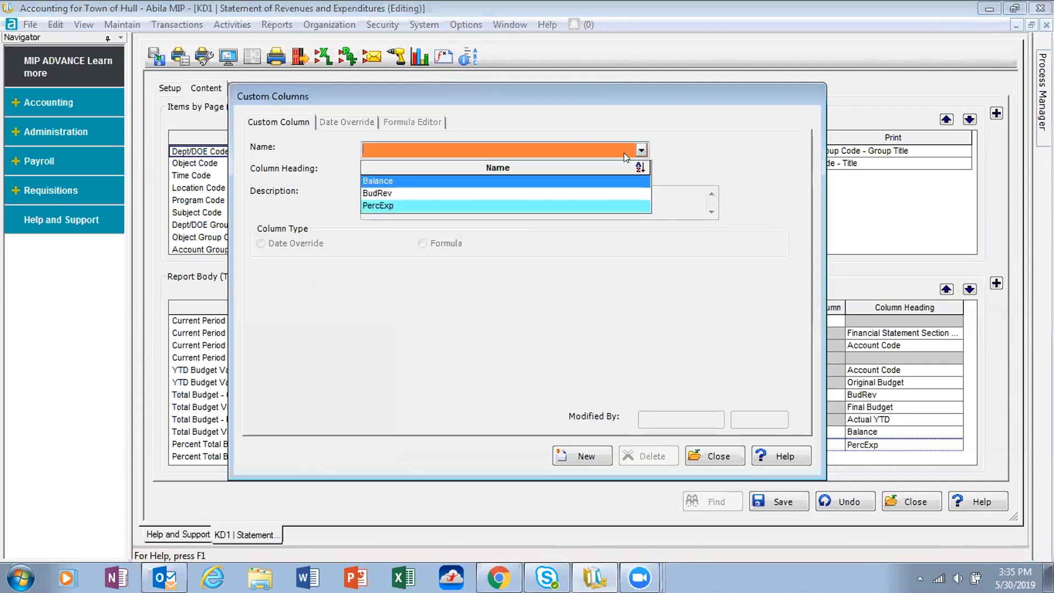
left_click(434, 205)
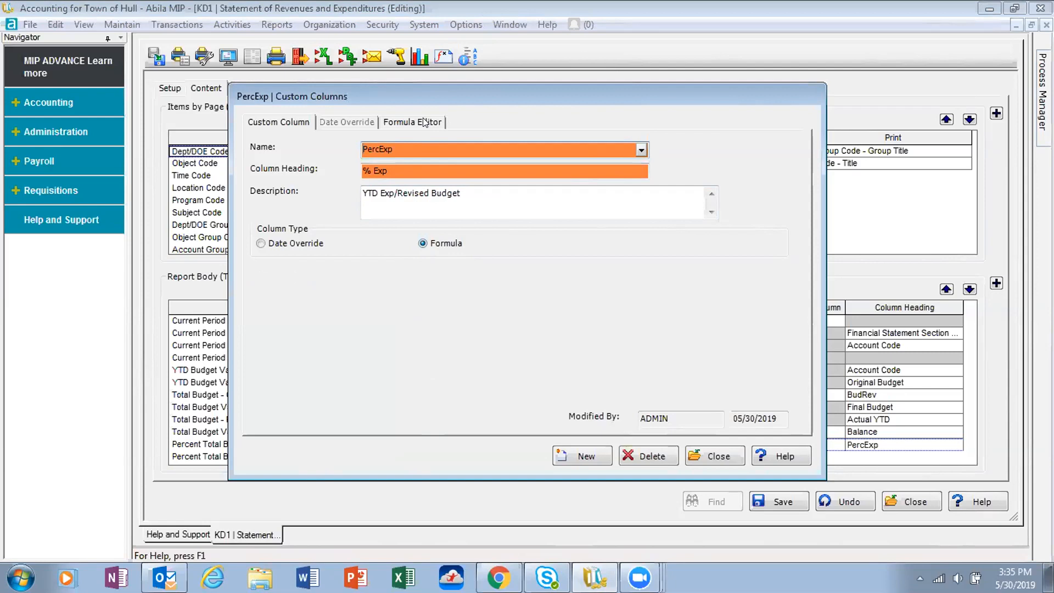
left_click(261, 244)
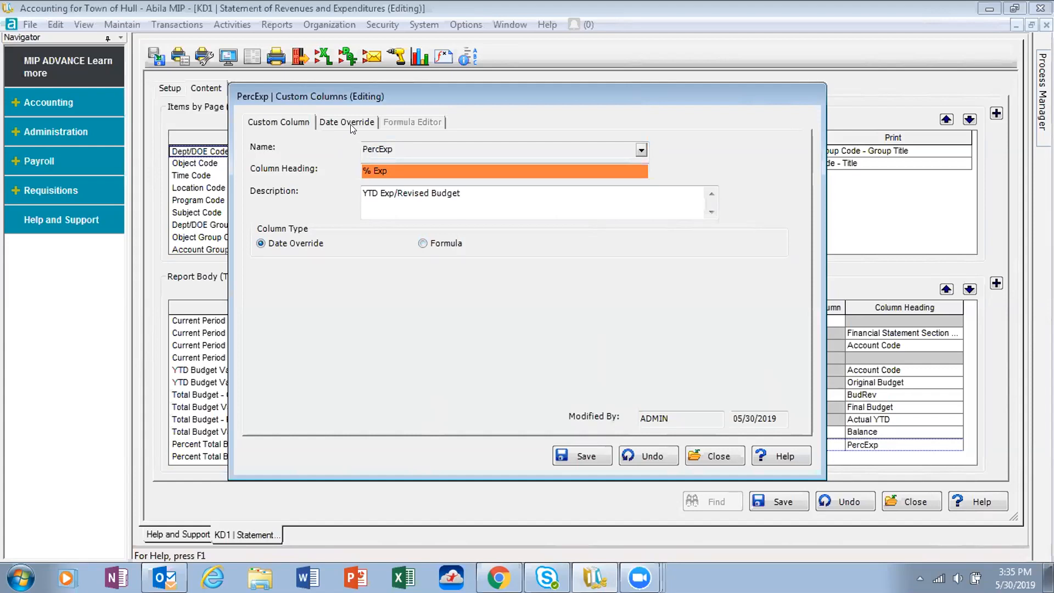
left_click(423, 244)
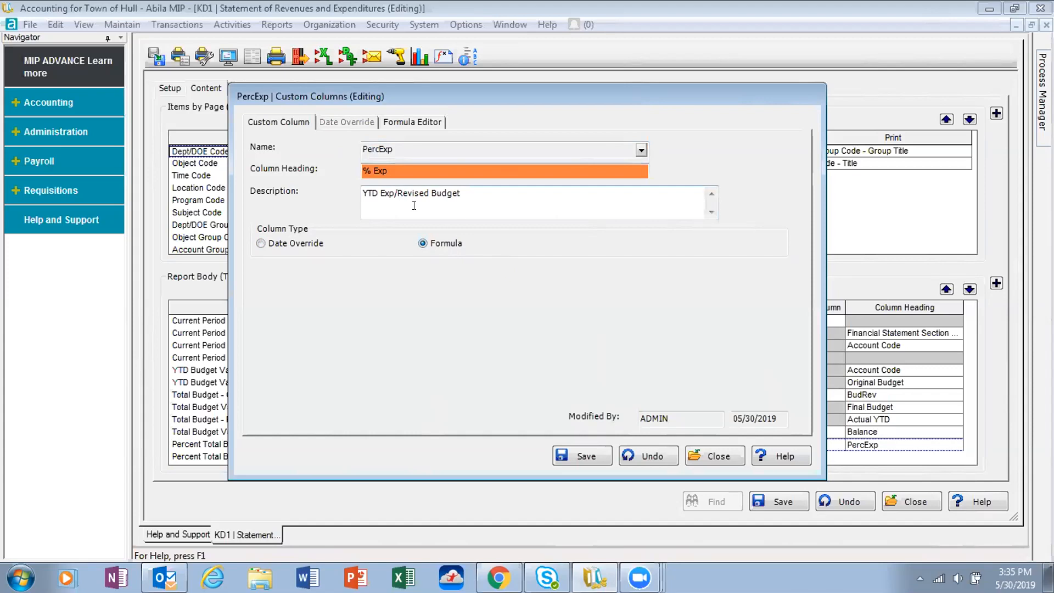
Build the PercExp column's formula as [Current Year Actual] / [YTD Budget - Revised]
left_click(413, 122)
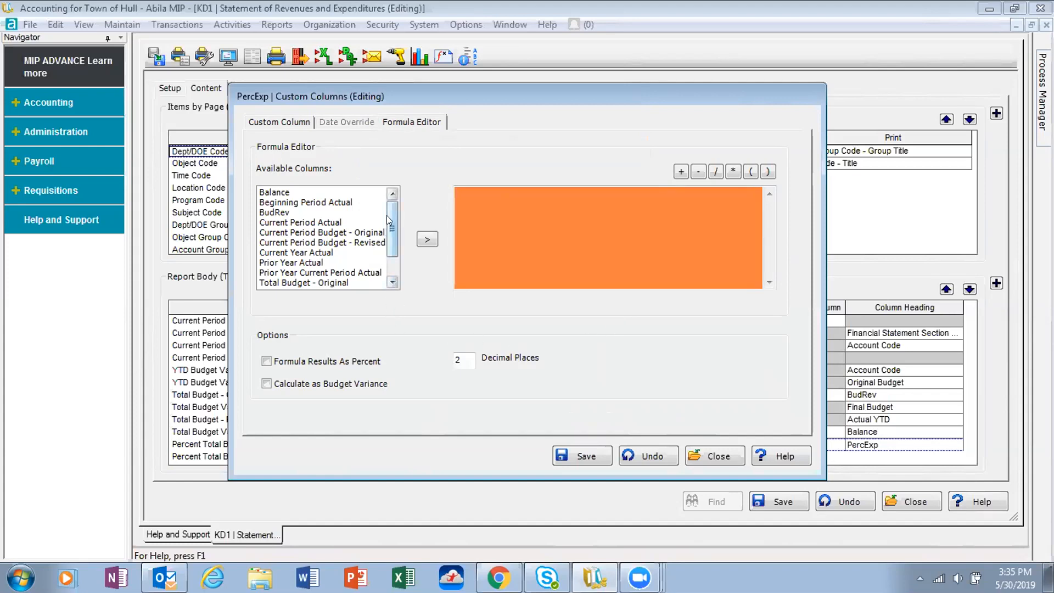
scroll(388, 218, "down", 1)
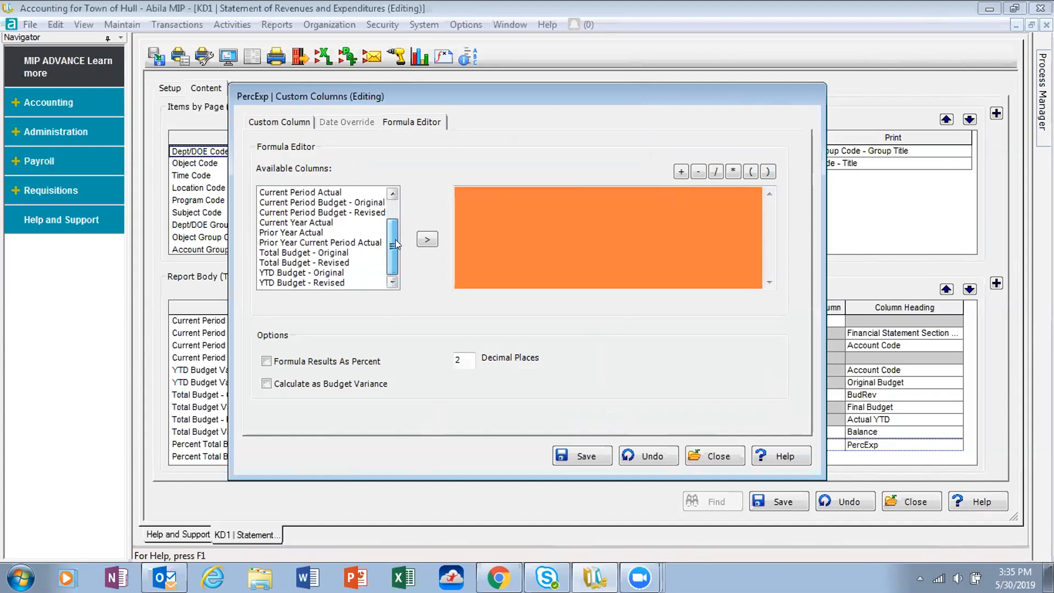
left_click_drag(395, 228, 394, 213)
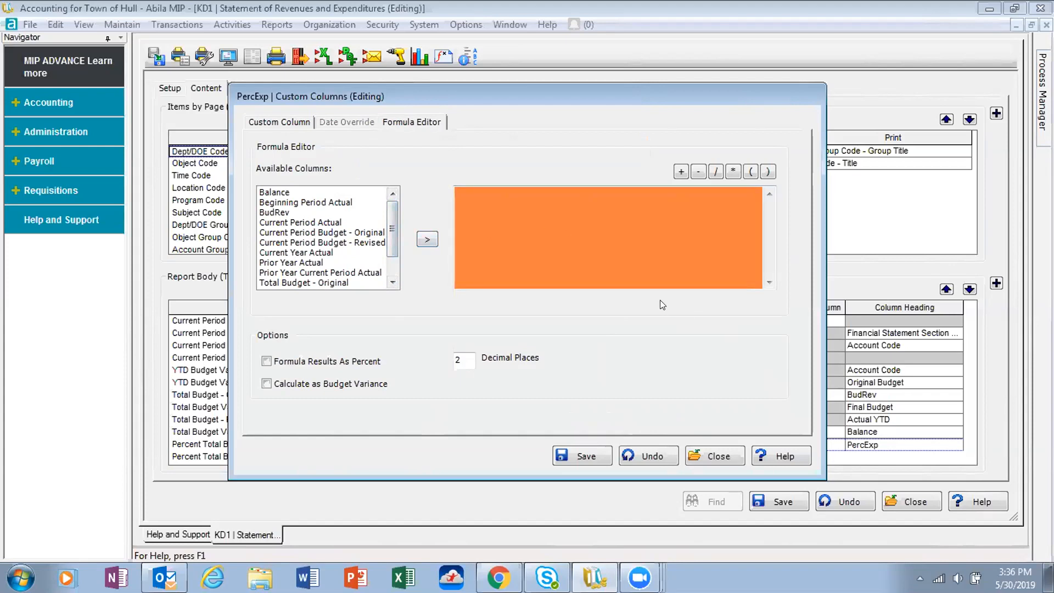
left_click(272, 122)
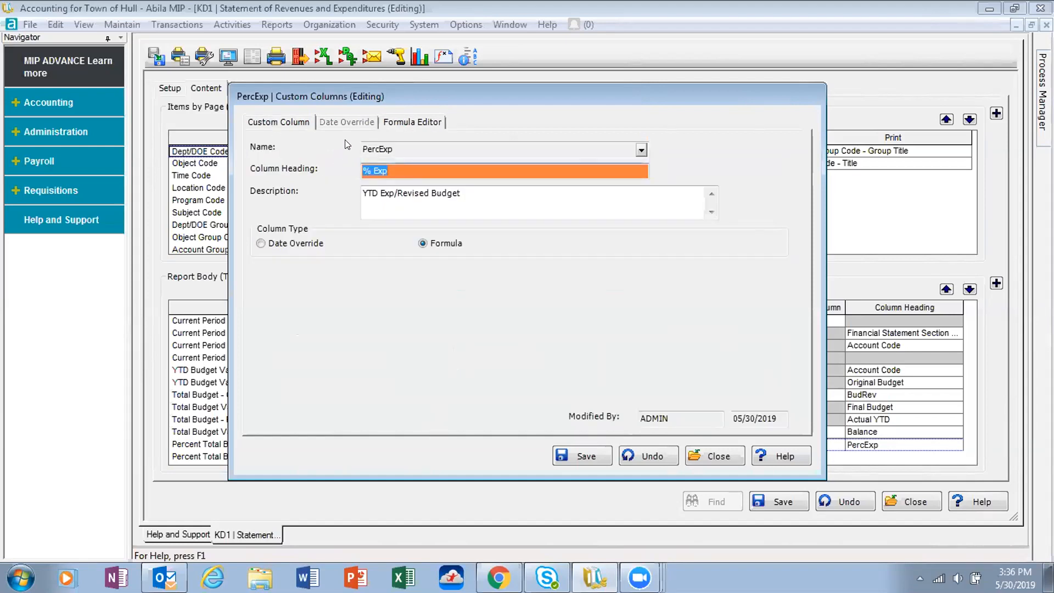
left_click(391, 122)
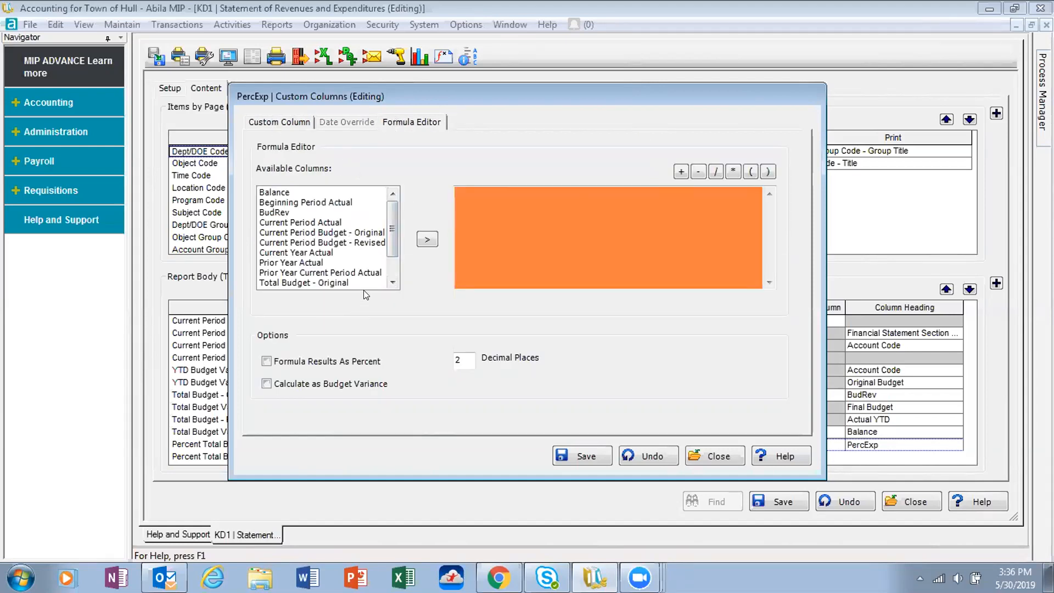
scroll(357, 258, "down", 1)
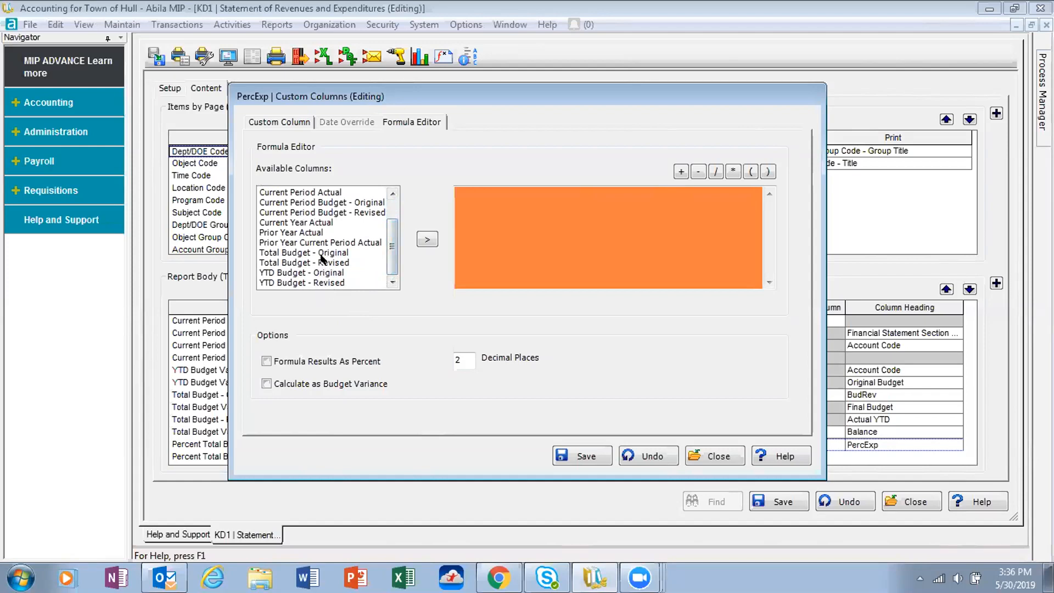
left_click(318, 223)
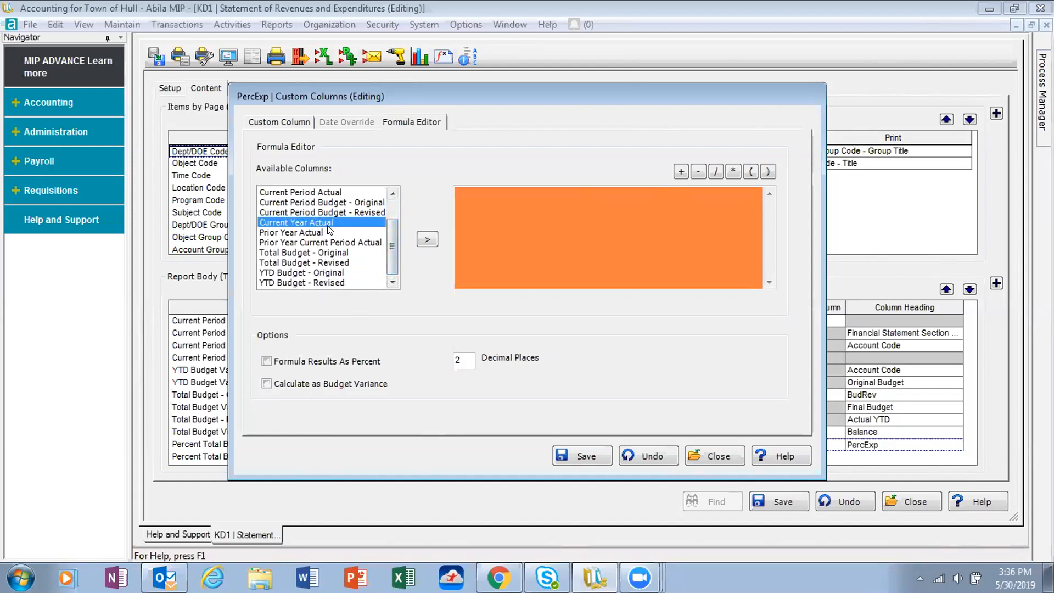
left_click(427, 240)
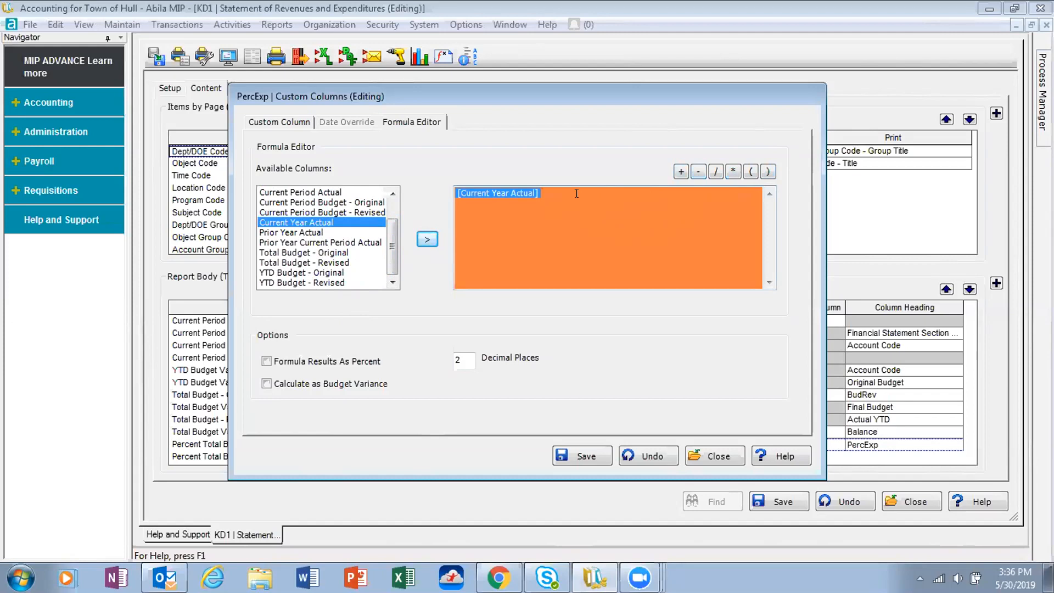
left_click(710, 172)
left_click(317, 283)
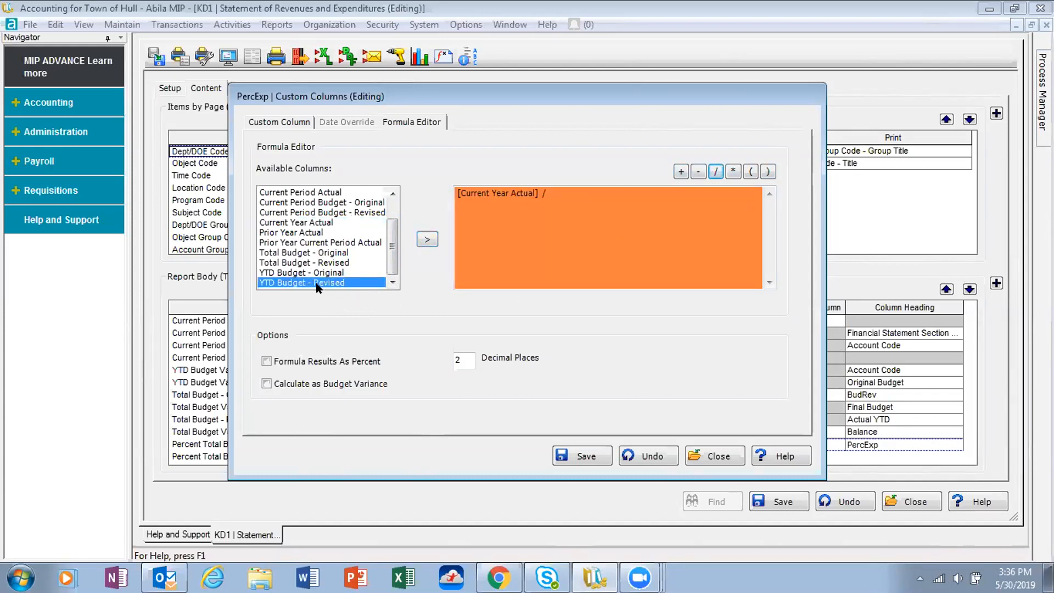
left_click(427, 240)
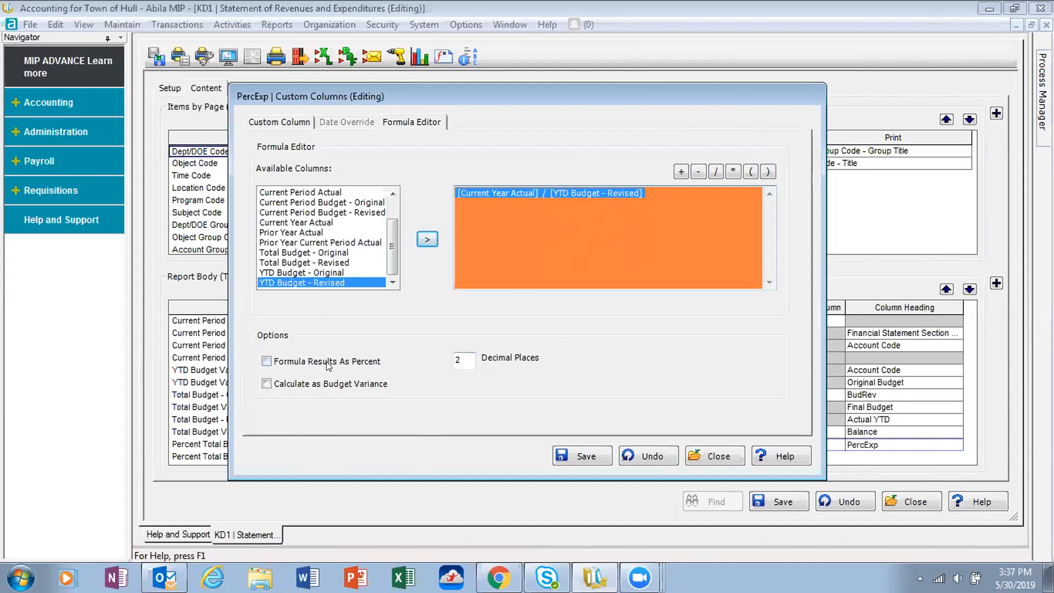
Show the PercExp formula results as percent, save the custom column and close the Custom Columns window
left_click(266, 360)
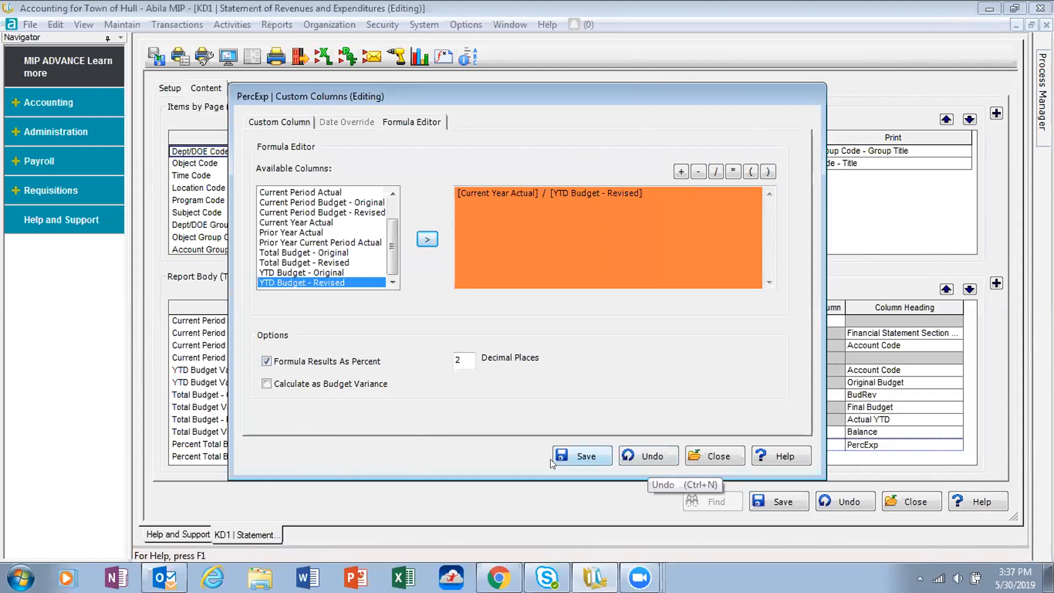
left_click(582, 458)
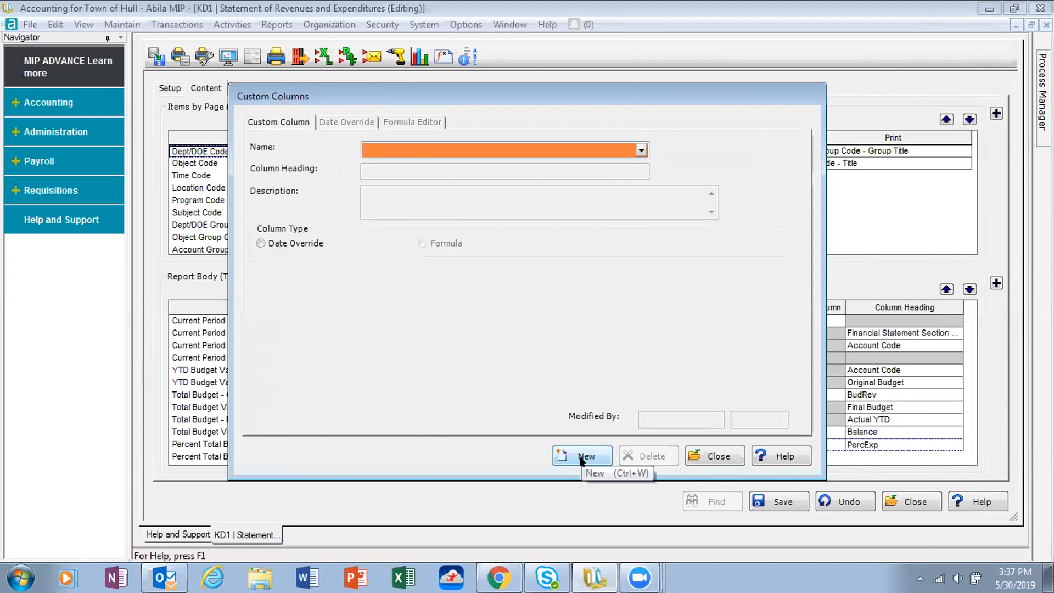
left_click(721, 455)
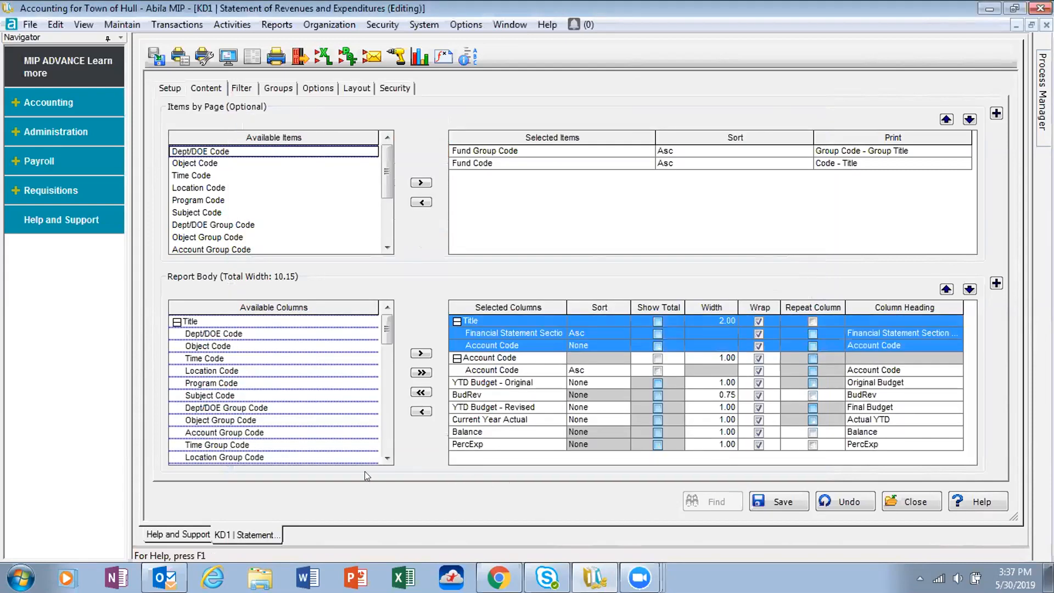
Remove PercExp from the report body's selected columns and add it back from the end of the available columns
left_click_drag(387, 342, 376, 456)
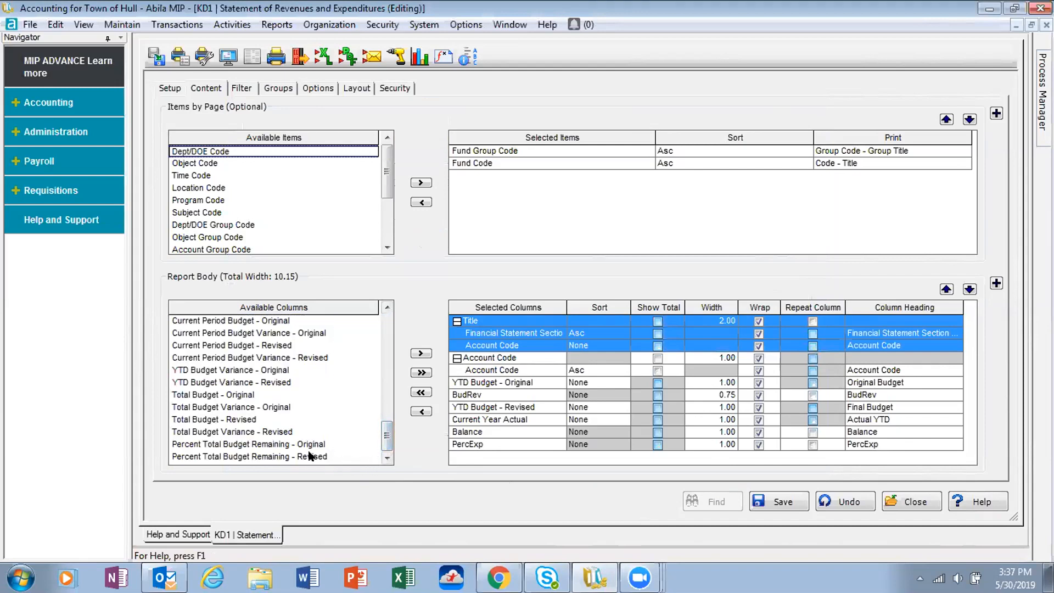
left_click(472, 444)
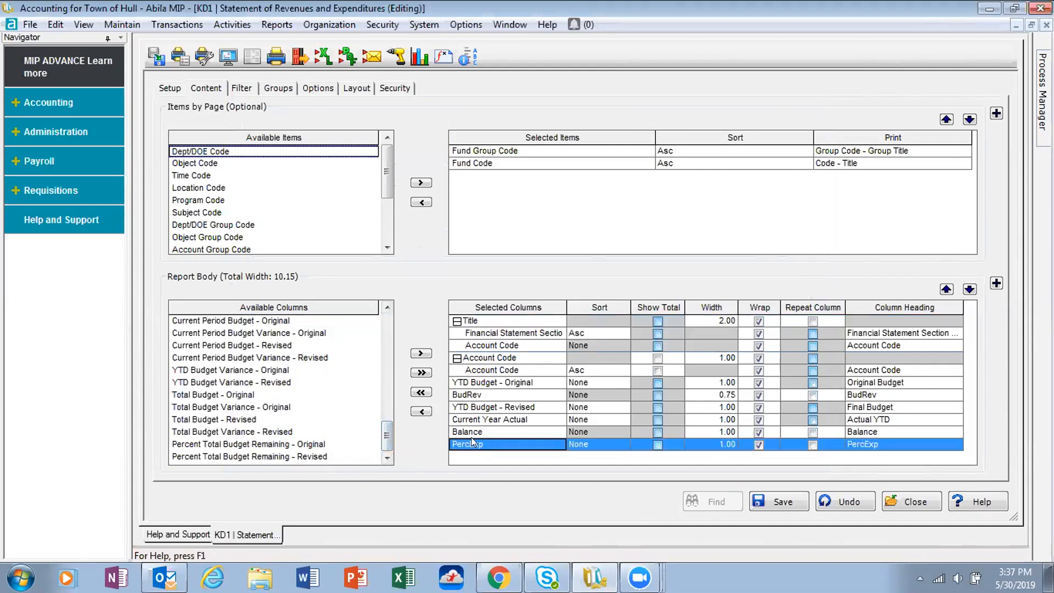
left_click(421, 411)
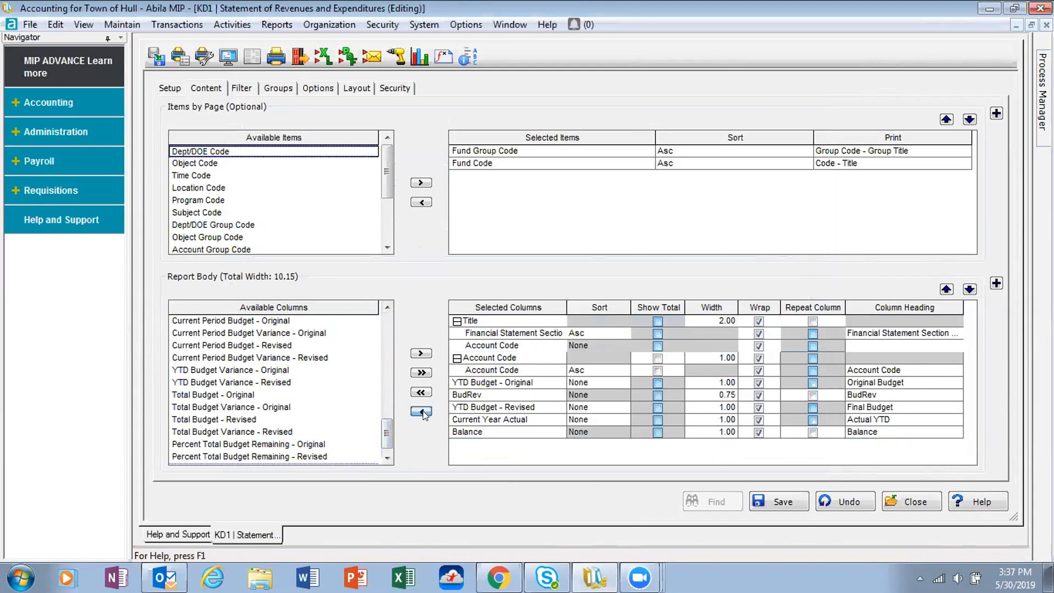
left_click(382, 461)
left_click_drag(386, 363, 371, 463)
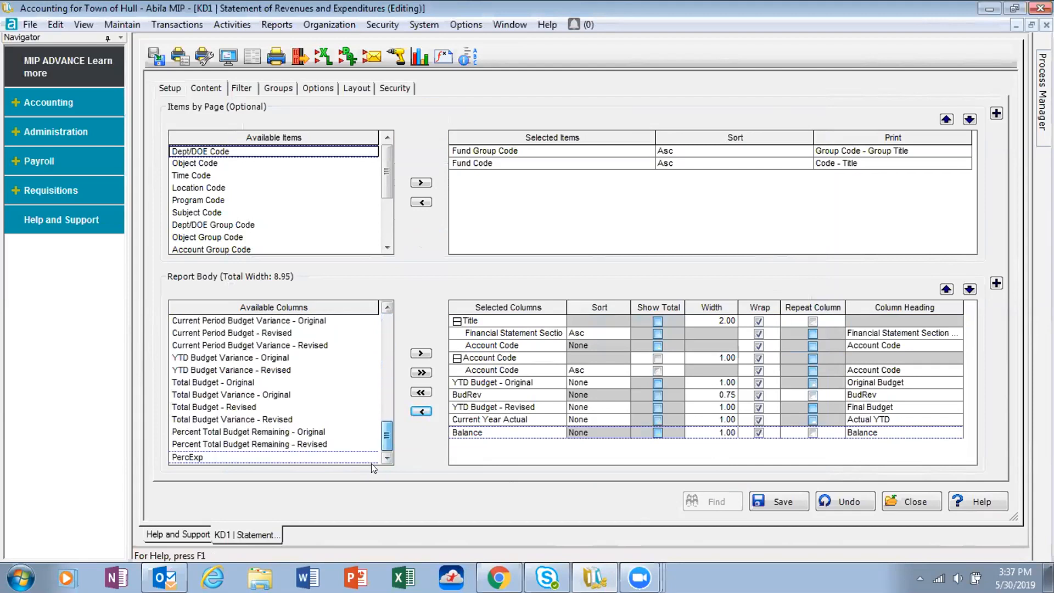
left_click(216, 459)
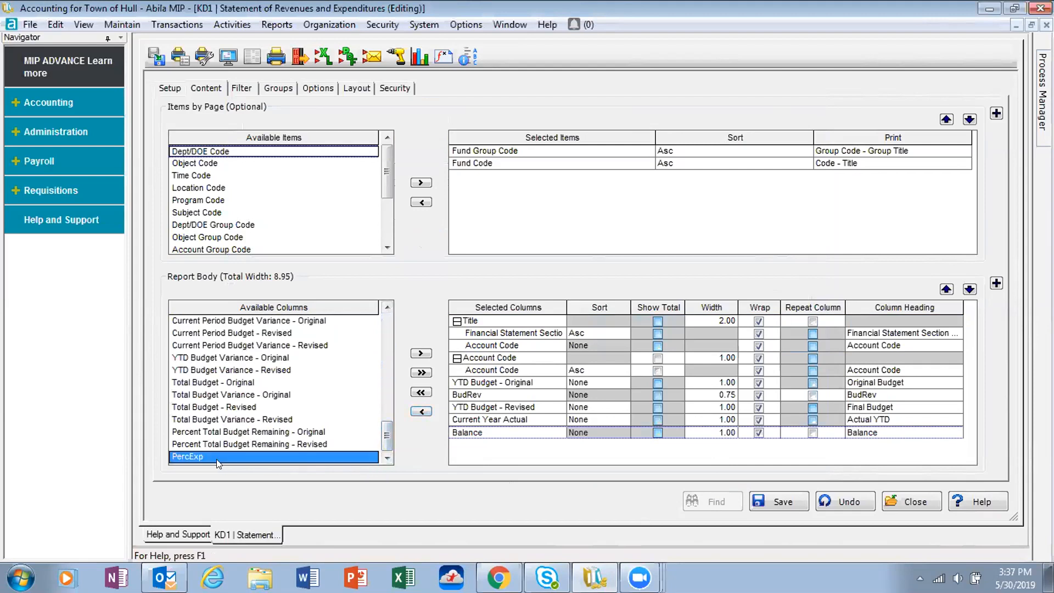
left_click(421, 353)
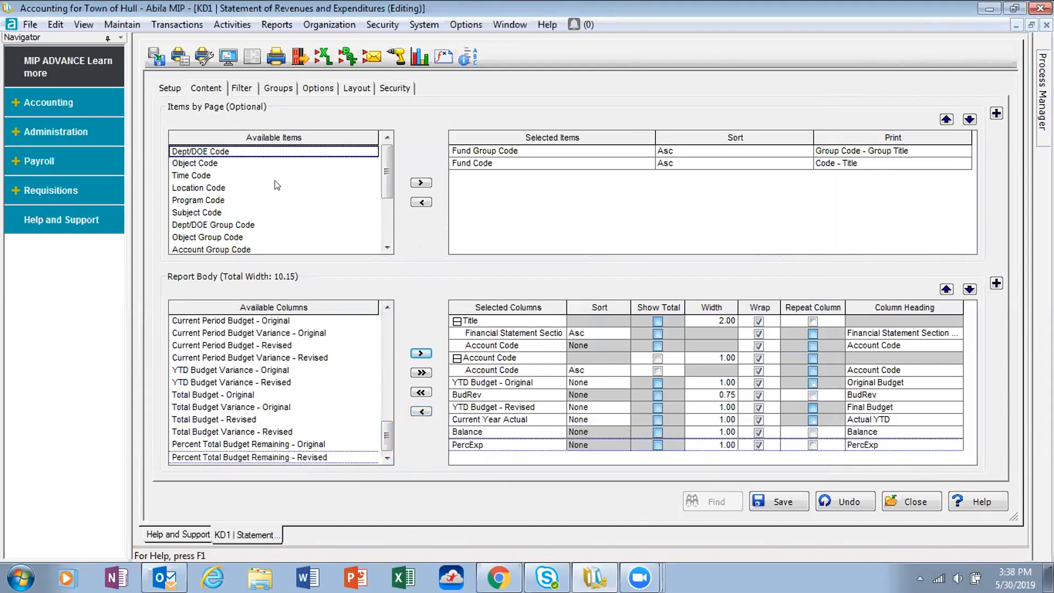
Preview the KD1 report on screen, check the PercExp column for the General Fund, and exit the preview
left_click(226, 56)
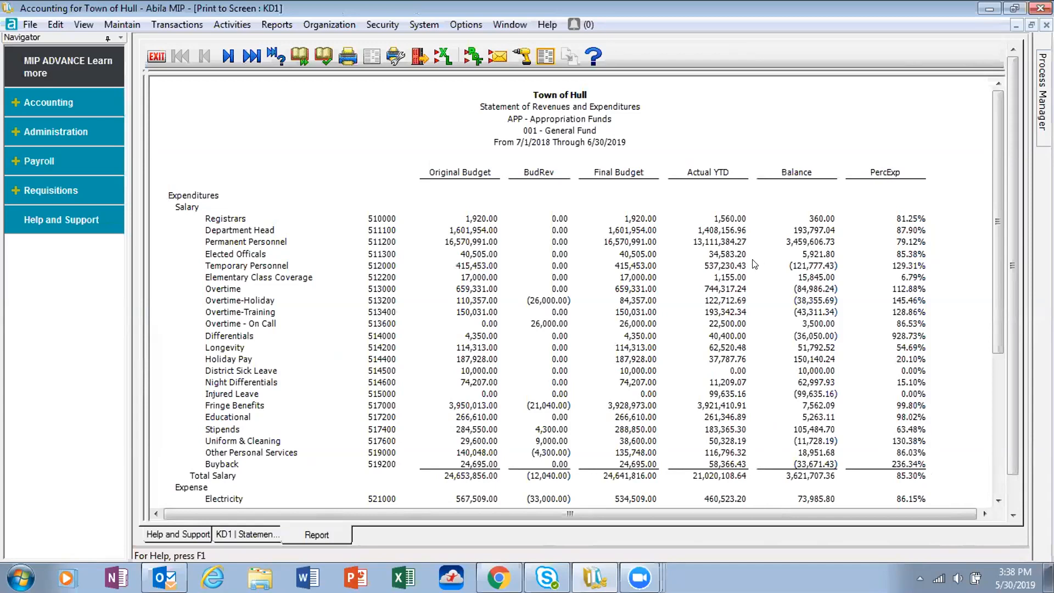
left_click(157, 56)
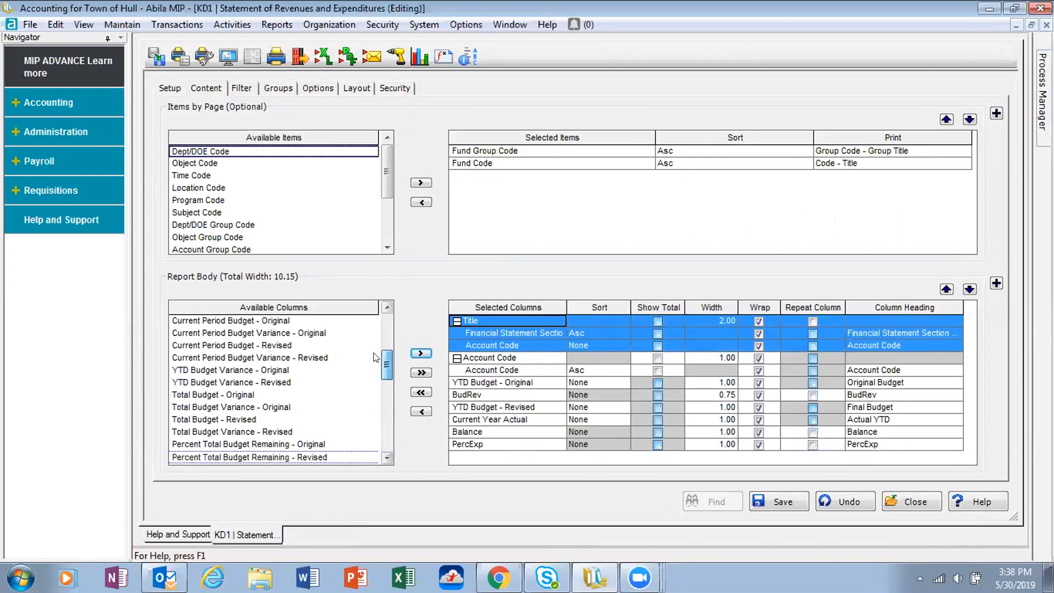
Review the report body's available columns and the editable column headings for PercExp and Balance
scroll(375, 357, "down", 5)
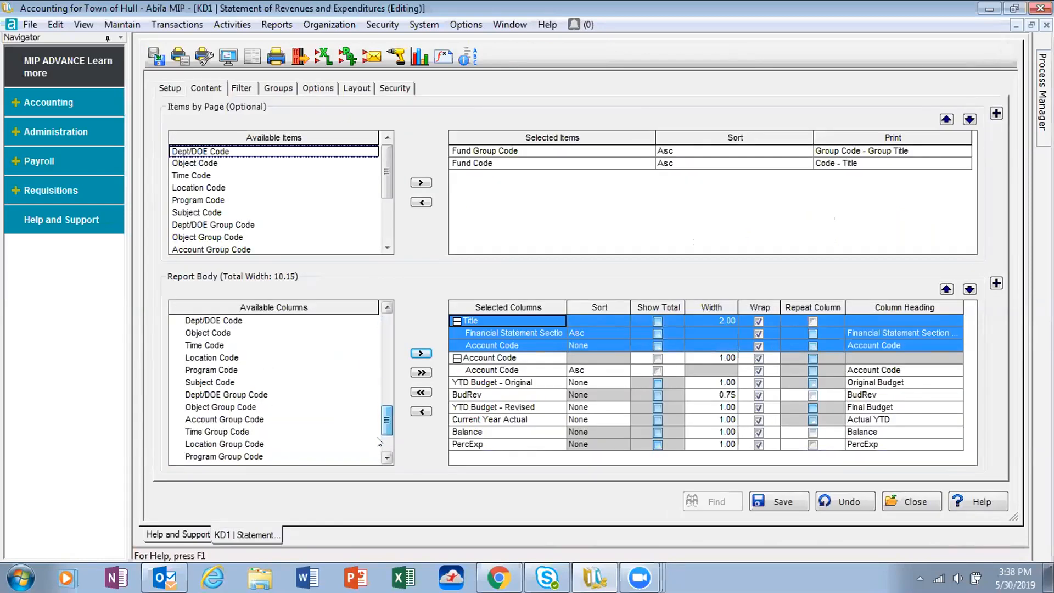
scroll(377, 442, "down", 5)
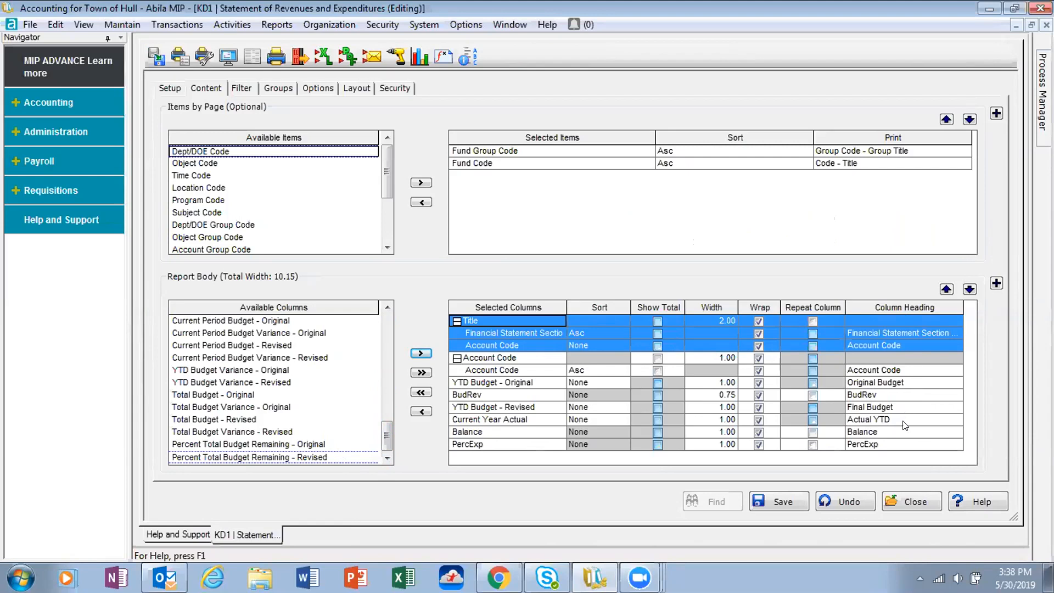
left_click(897, 444)
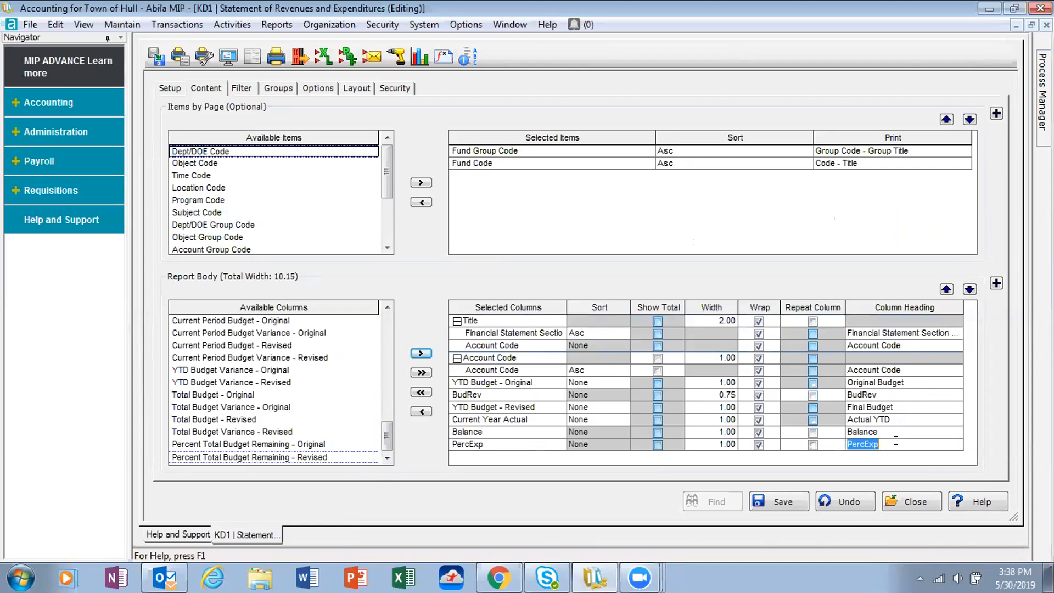
left_click(851, 434)
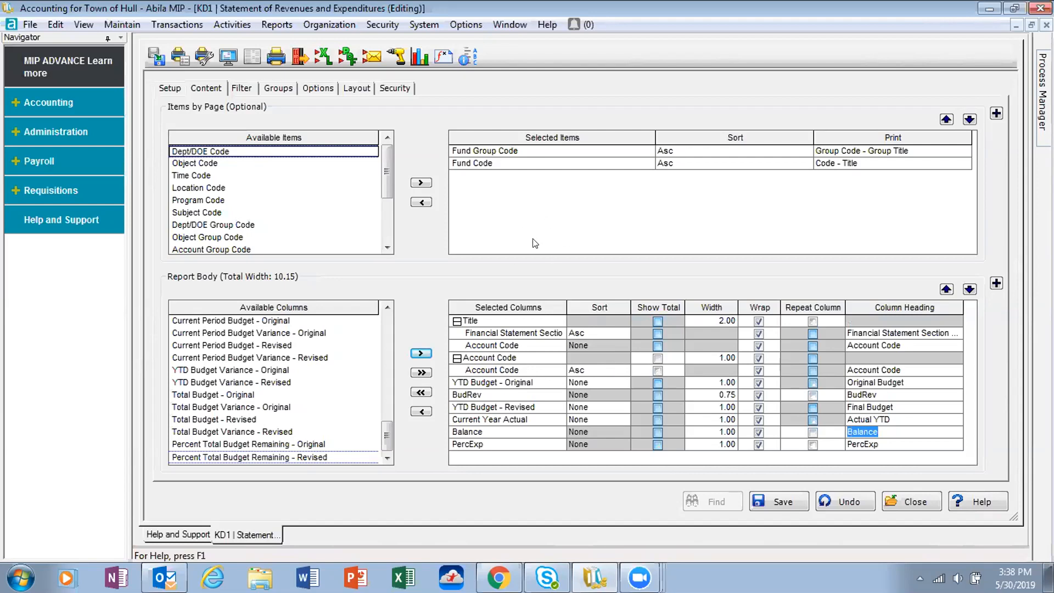
Open the PercExp custom column for editing, change its column type to Date Override and show the date override settings
left_click(444, 57)
left_click(641, 149)
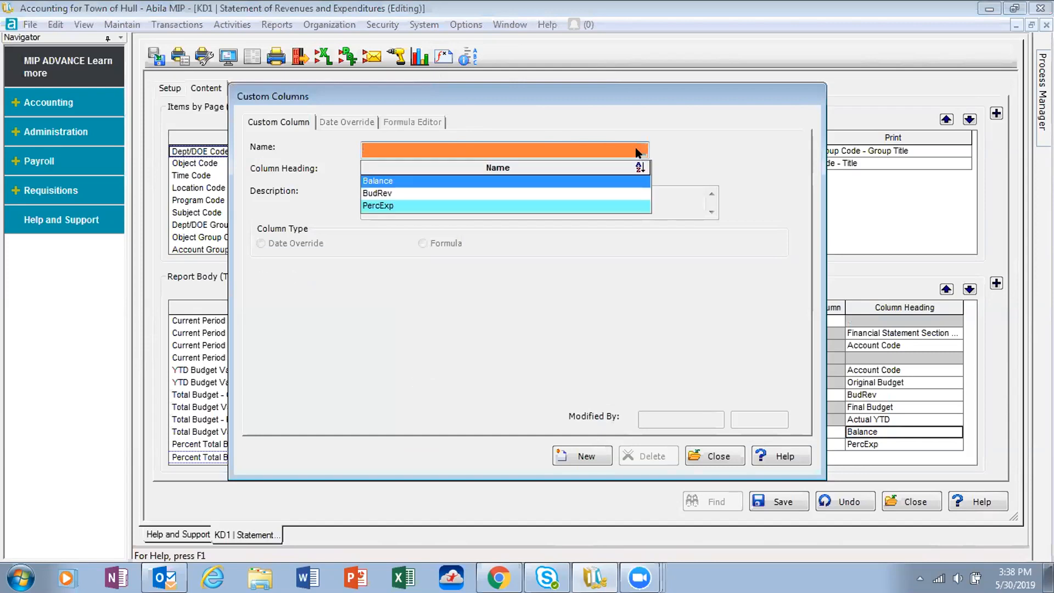
left_click(463, 206)
left_click(260, 243)
left_click(347, 122)
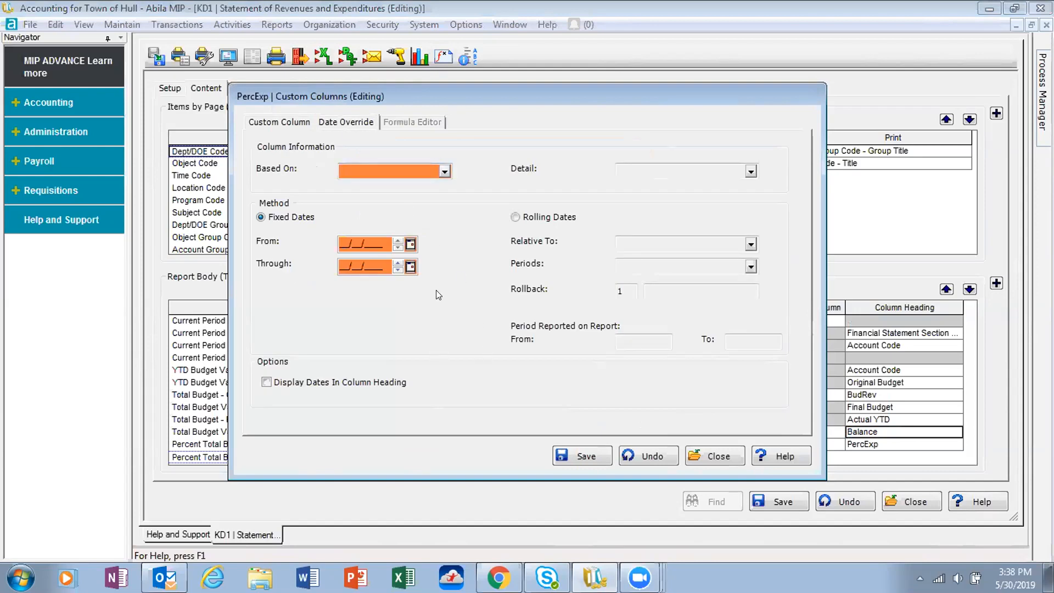
Check the Based On choices for the date override and close Custom Columns without saving the changes to PercExp
left_click(444, 171)
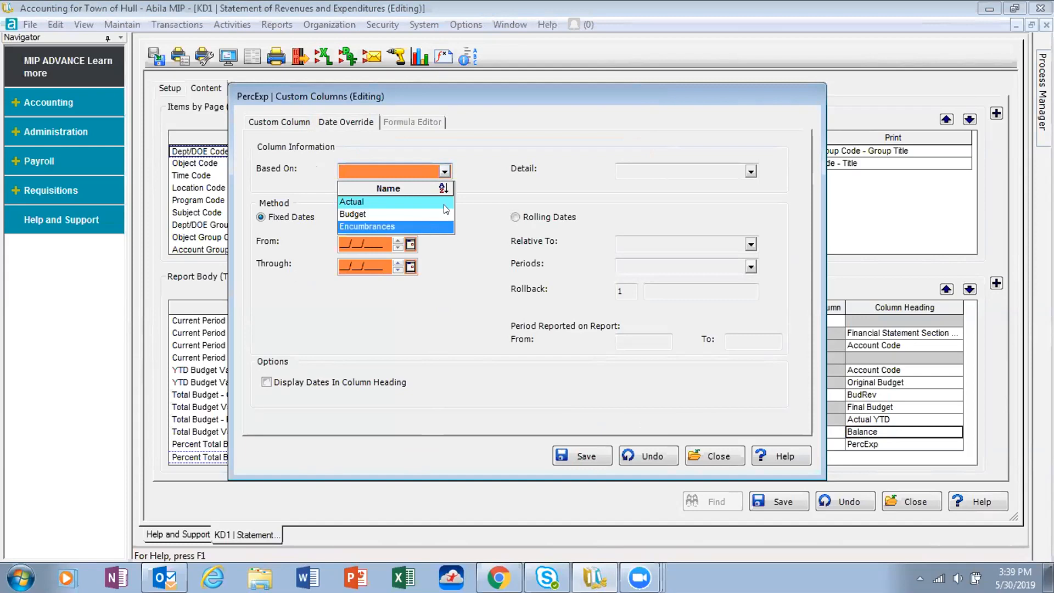
left_click(510, 136)
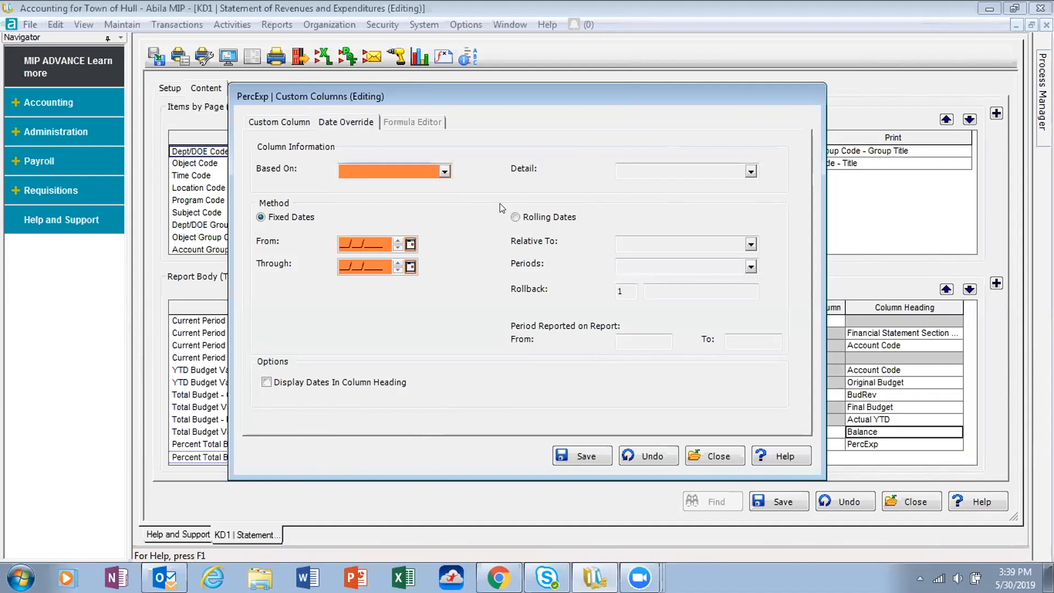
left_click(714, 456)
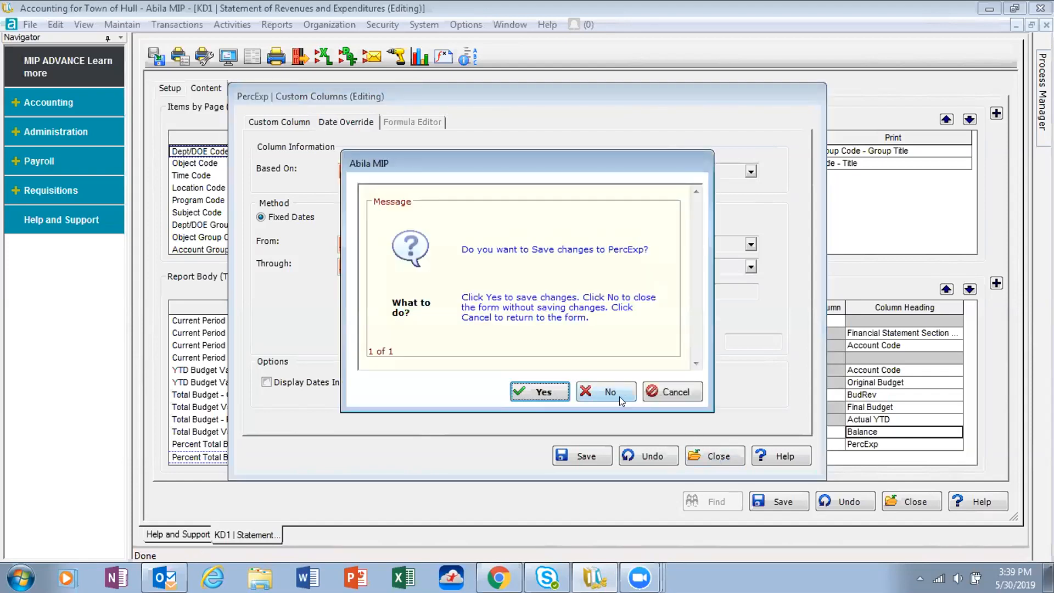
left_click(609, 391)
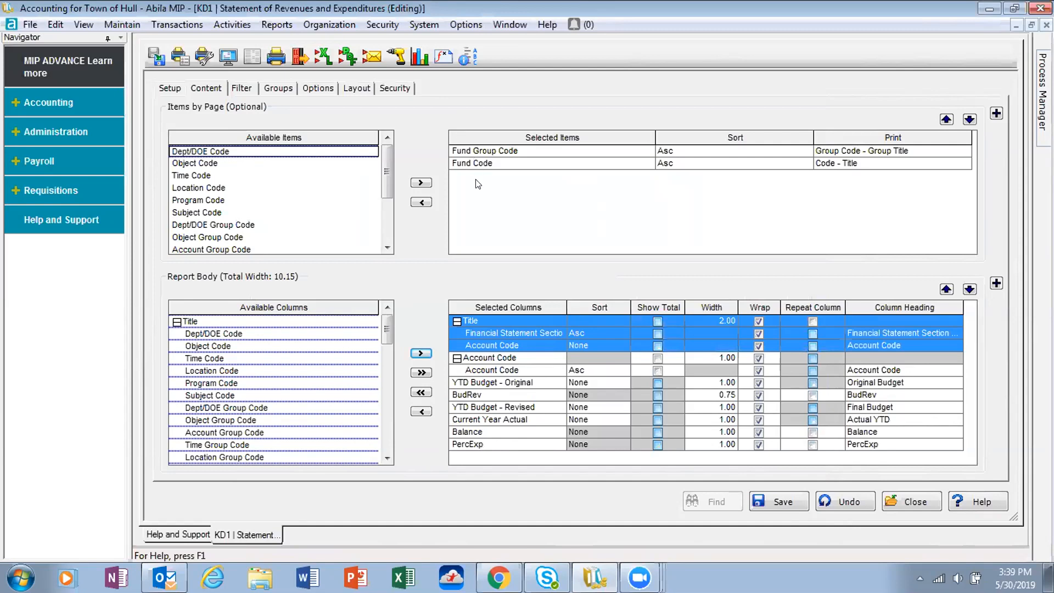
Open Create Statement Formats from the KD1 report's setup and select the Revenue format for the R/E statement type
left_click(171, 88)
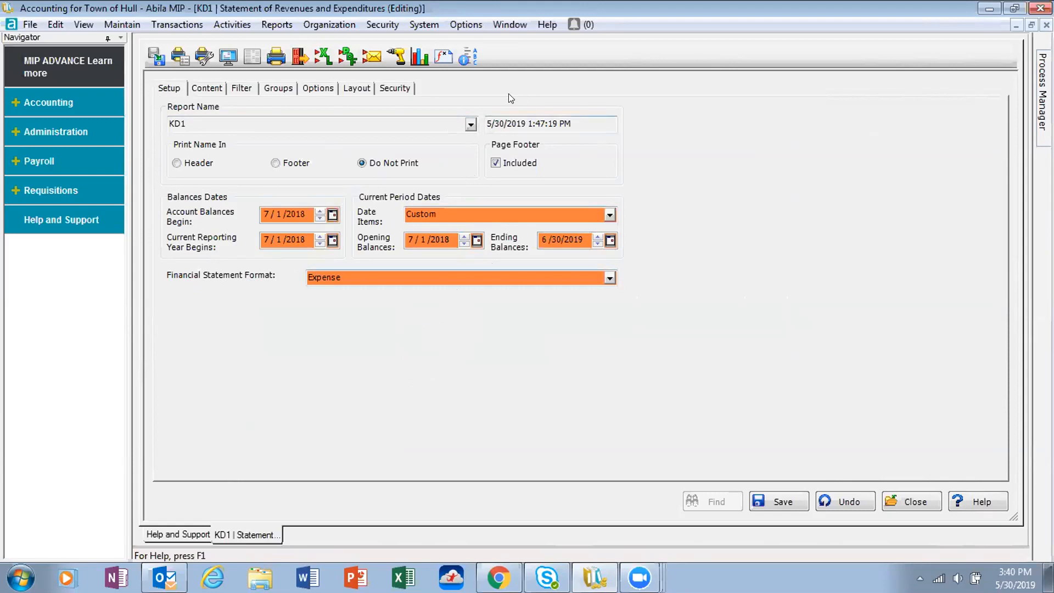
left_click(467, 57)
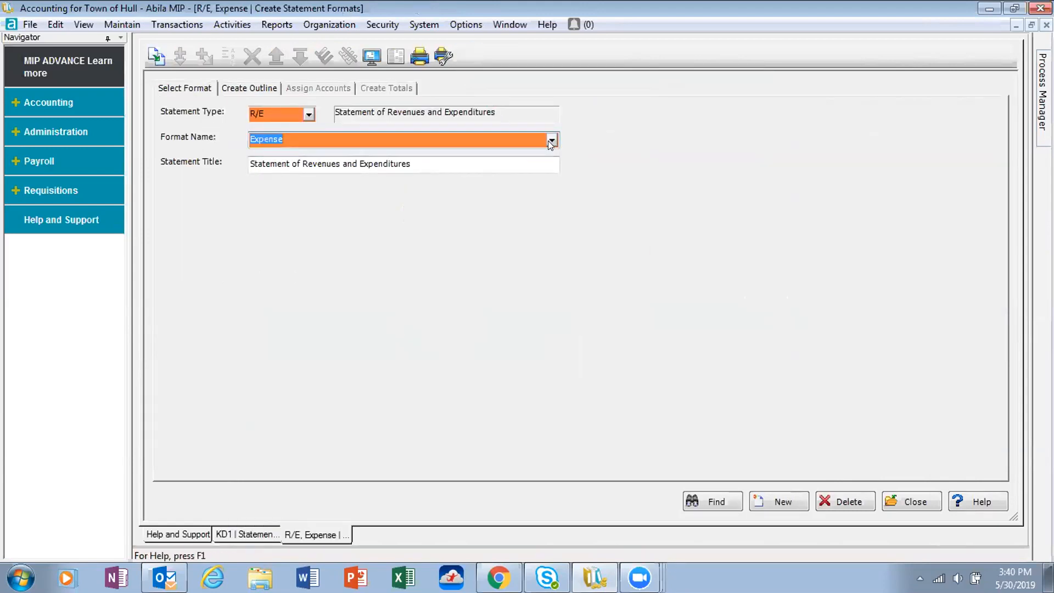
left_click(551, 142)
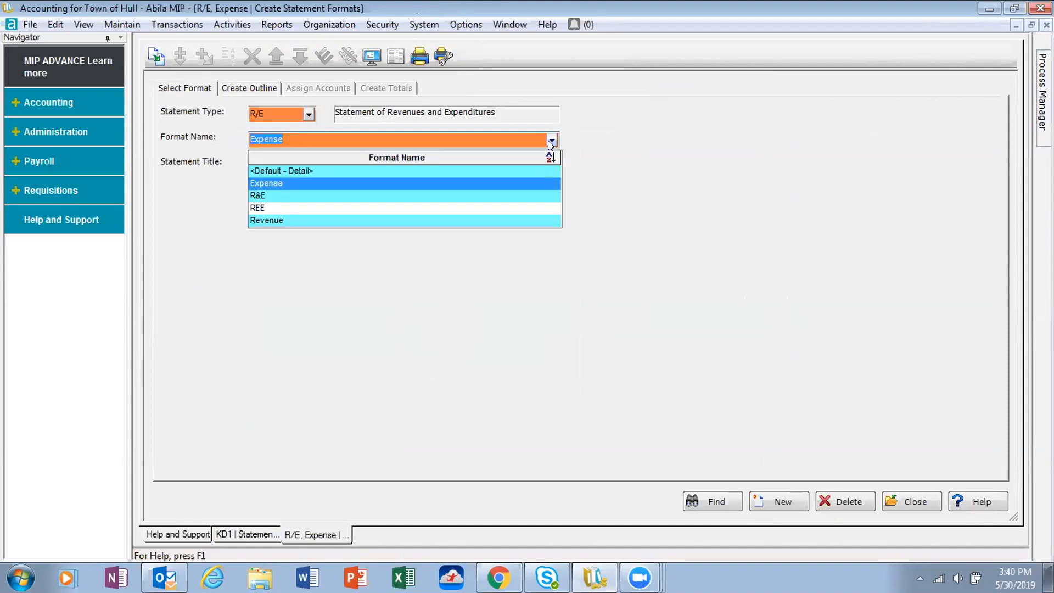
left_click(395, 218)
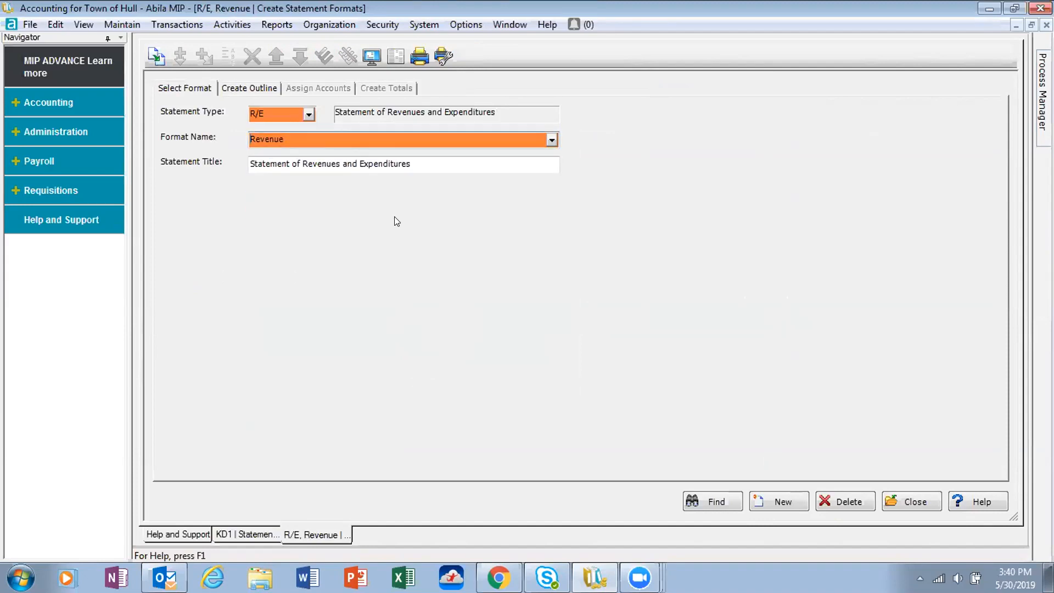
Examine the Revenue format's statement outline, close Create Statement Formats and dismiss the e-mail notification over the KD1 report
left_click(240, 90)
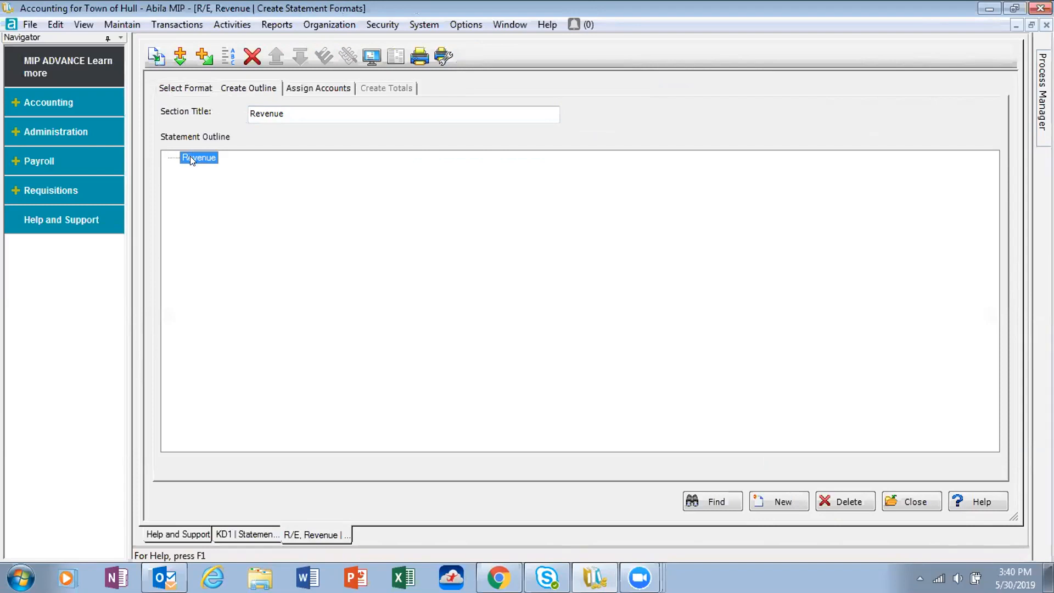
left_click(199, 91)
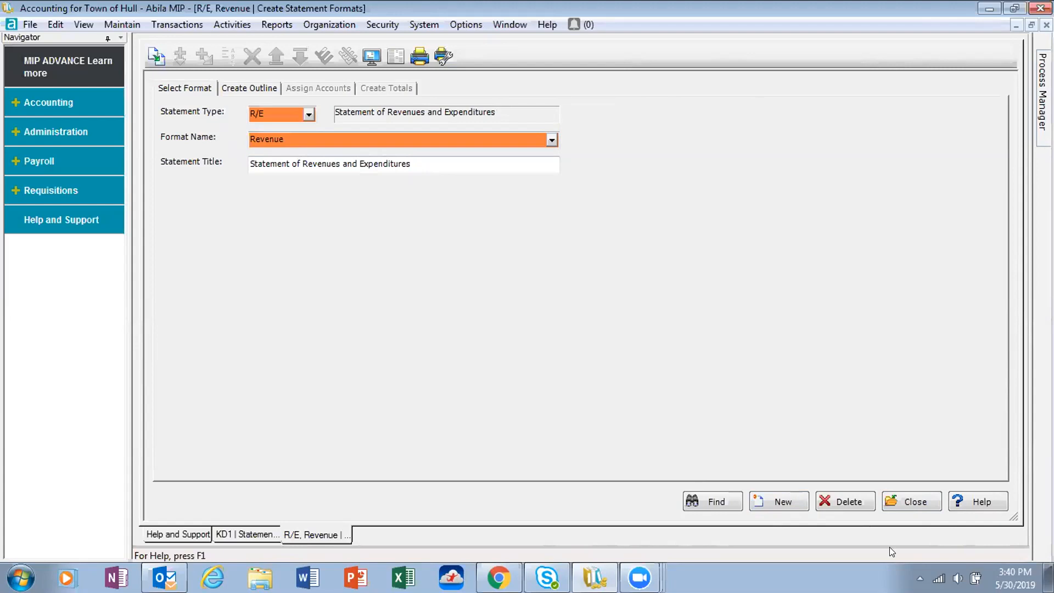
left_click(907, 500)
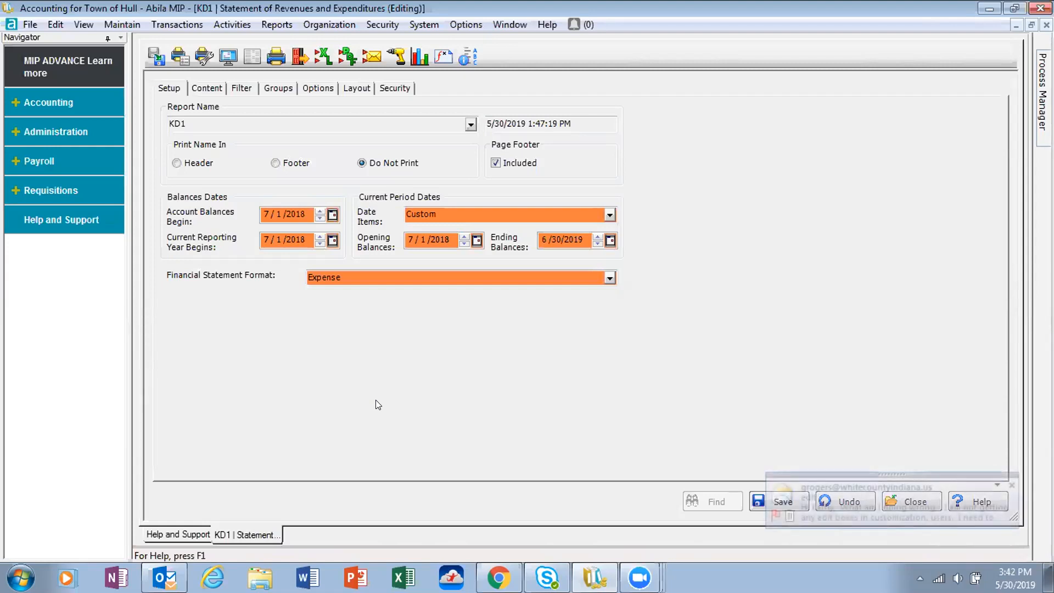
left_click(1008, 486)
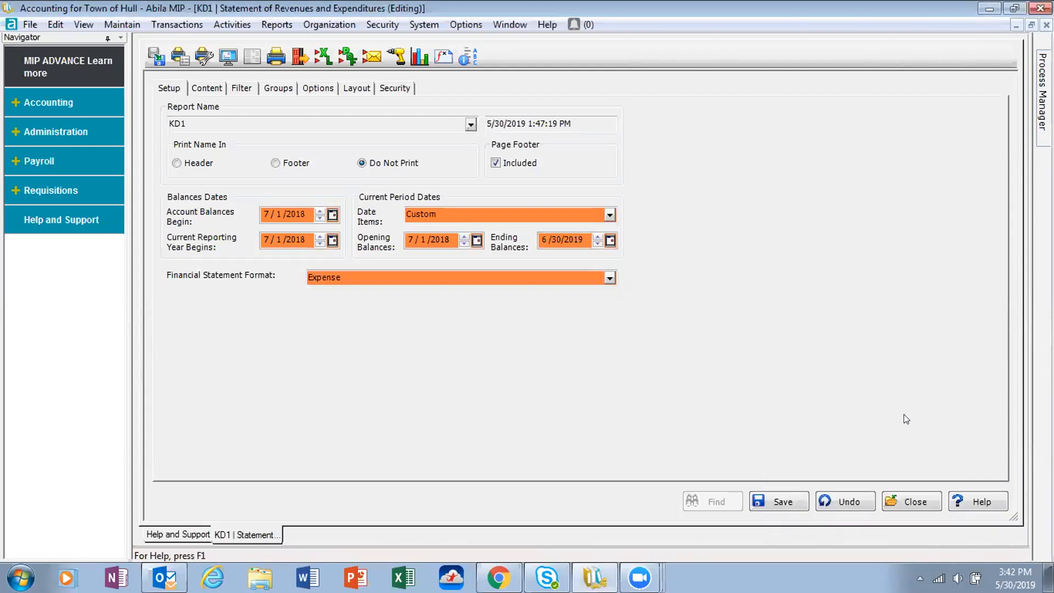